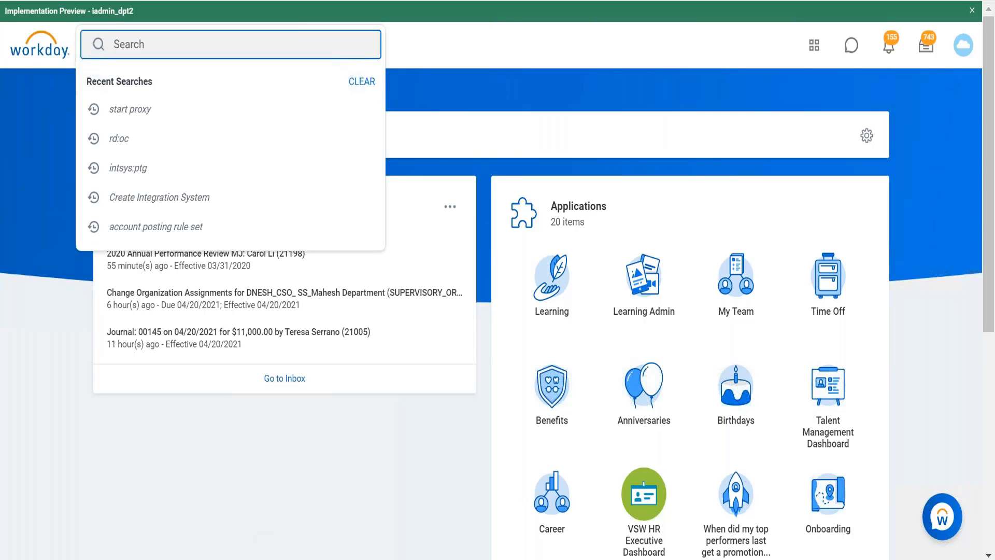
Switch to the text editor, add the line "Substring text 12345costcentername" below the date notes and highlight costcentername.
{"action": "left_click", "coordinate": [274, 558]}
{"action": "key", "text": "Return"}
{"action": "key", "text": "Return"}
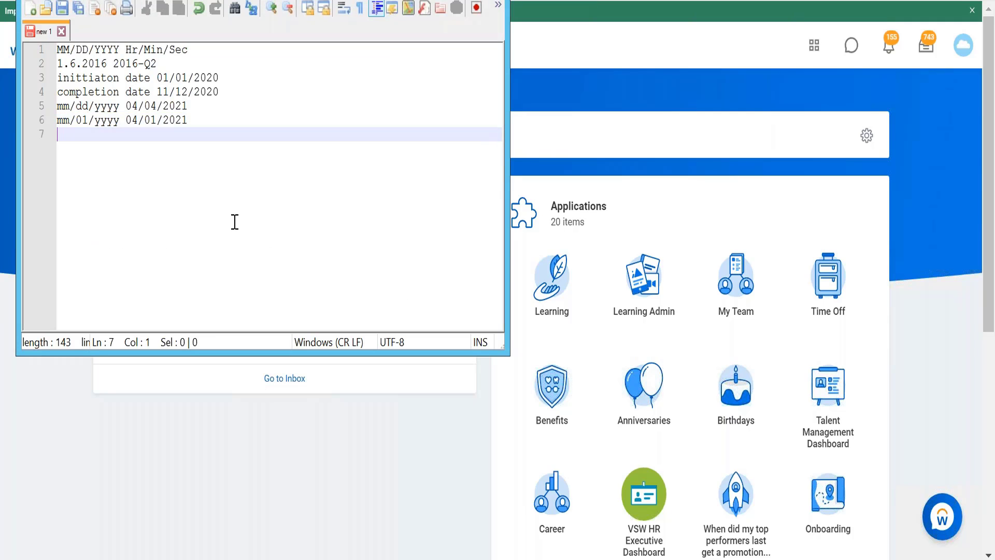
{"action": "type", "text": "Subs"}
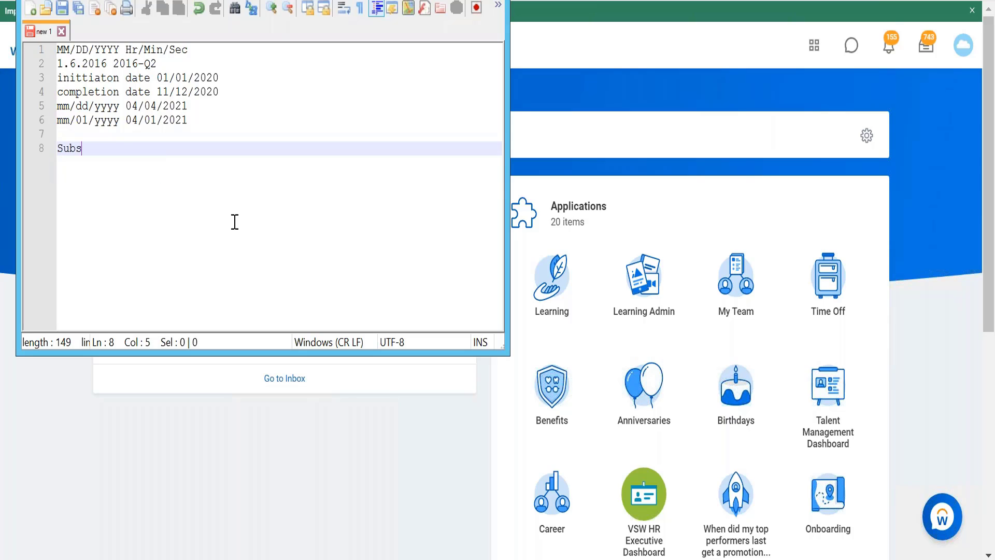
{"action": "type", "text": "tring text"}
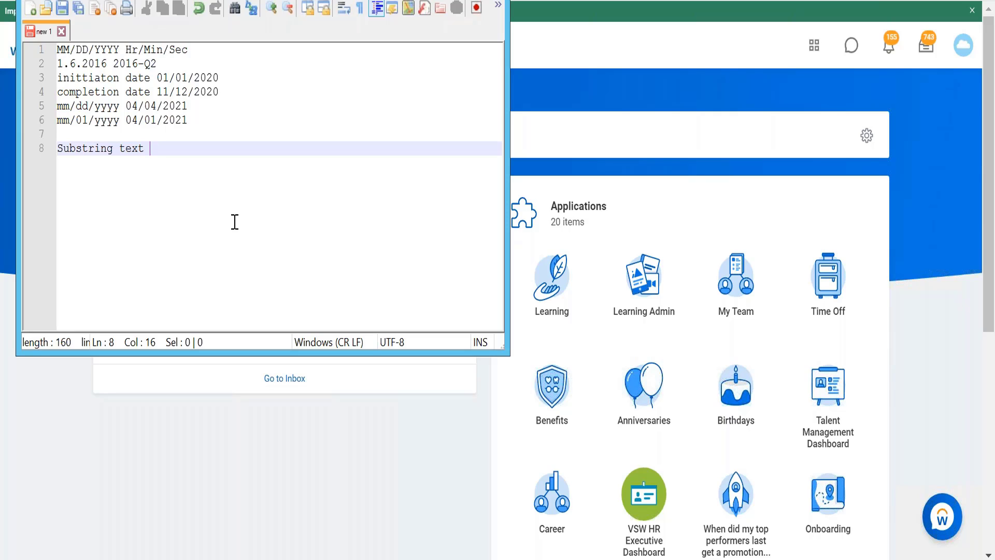
{"action": "type", "text": "12345costcentername"}
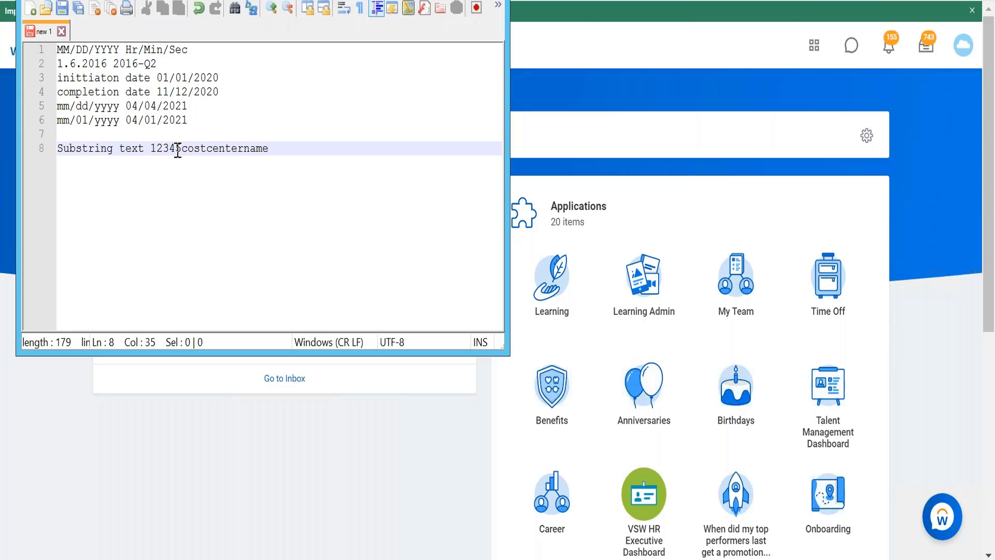
{"action": "left_click_drag", "start_coordinate": [176, 149], "coordinate": [208, 154]}
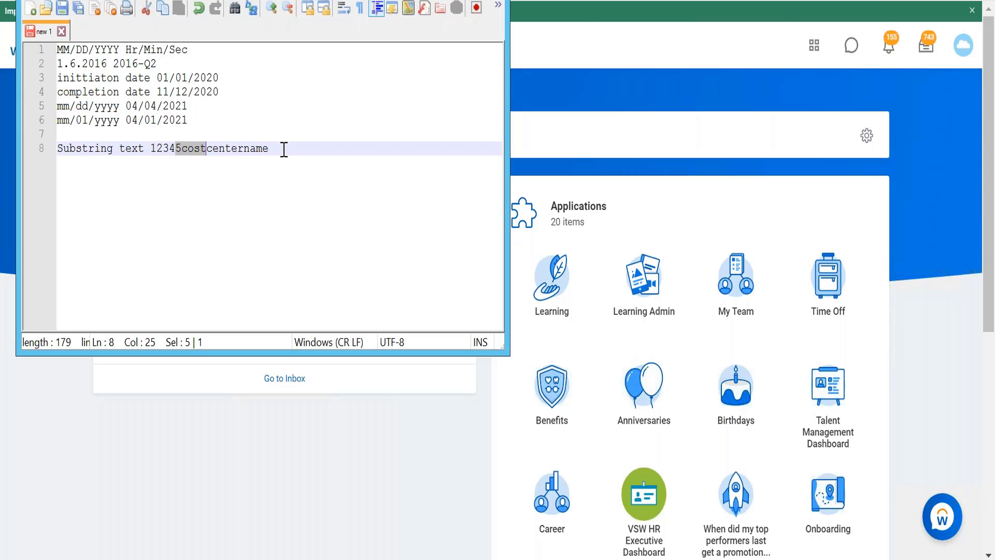
{"action": "left_click_drag", "start_coordinate": [282, 148], "coordinate": [181, 149]}
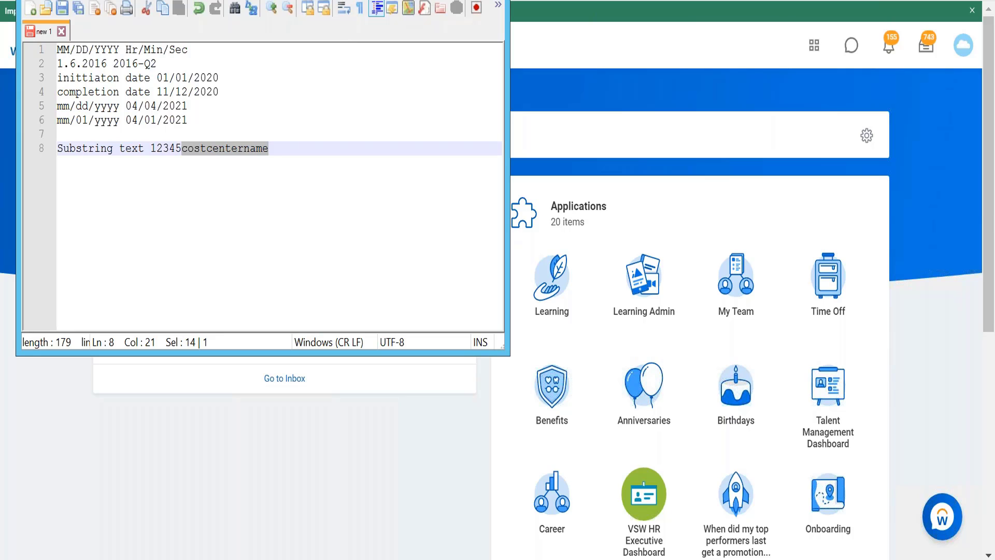
Return to Workday, search for "create calc" and open the Create Calculated Field task.
{"action": "left_click", "coordinate": [438, 1]}
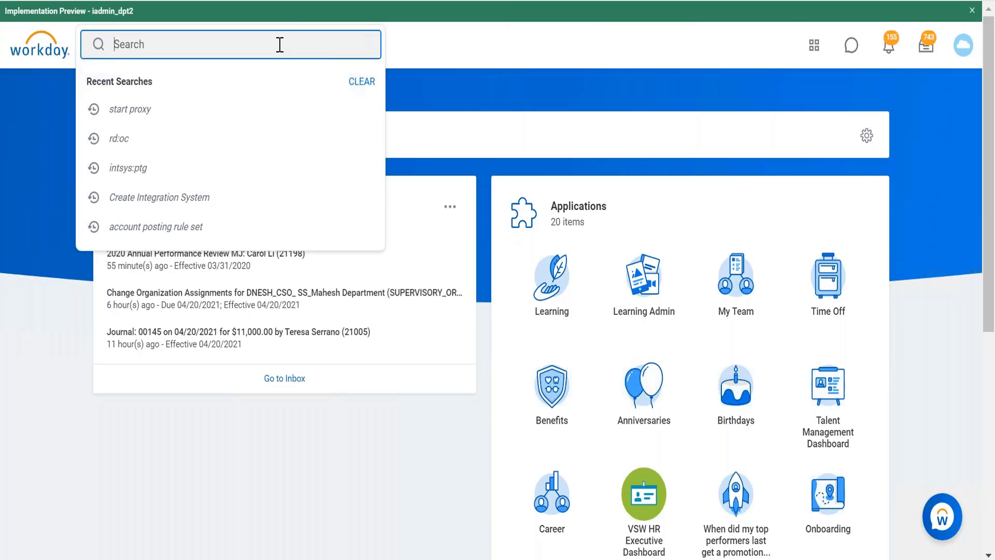
{"action": "type", "text": "create calc"}
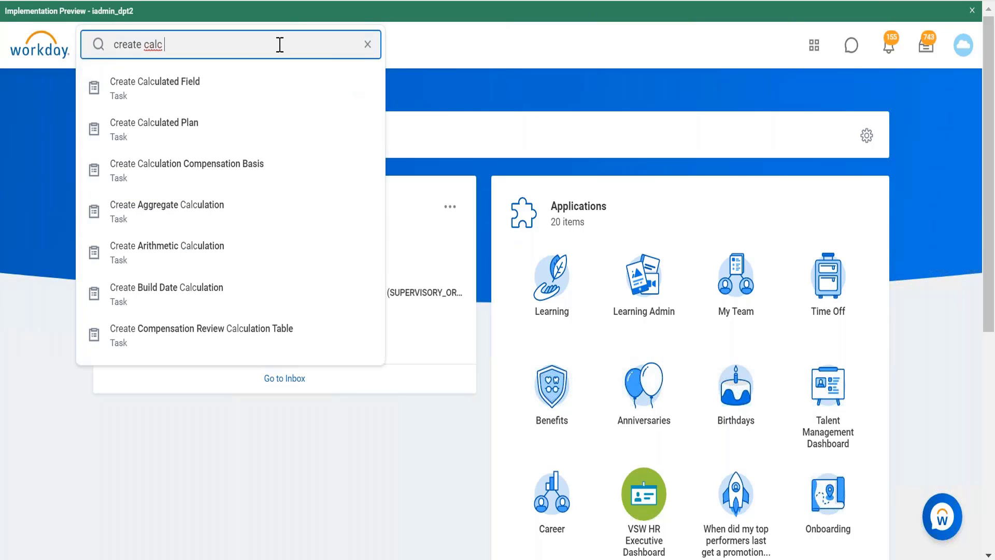
{"action": "left_click", "coordinate": [203, 93]}
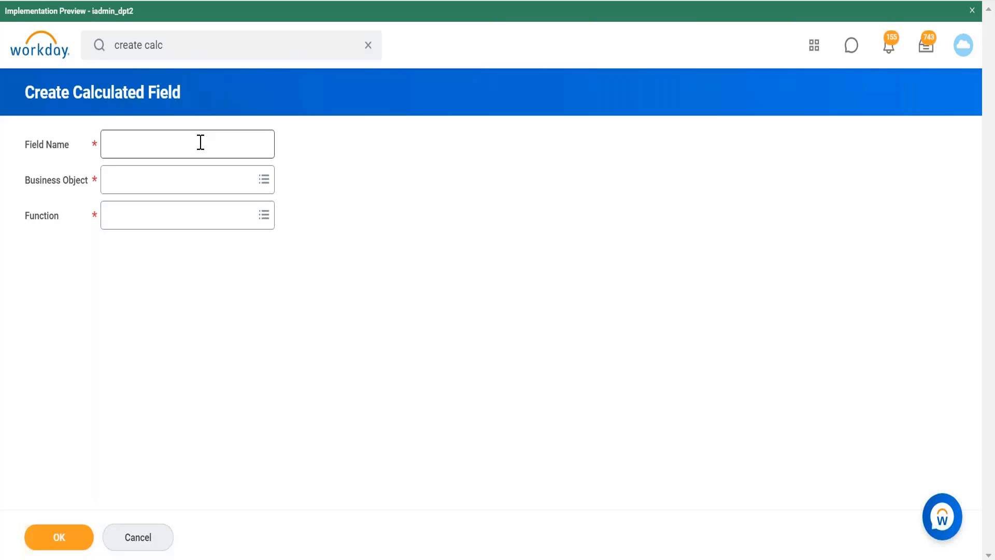
Name the calculated field "CF Cost center name Substring text" after a glance at the note in the text editor.
{"action": "key", "text": "alt+Tab"}
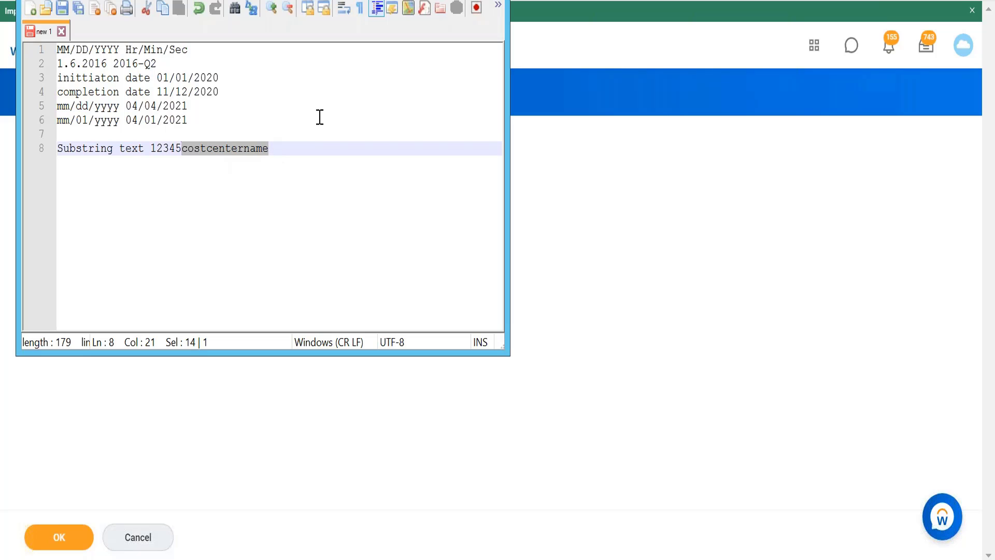
{"action": "key", "text": "alt+Tab"}
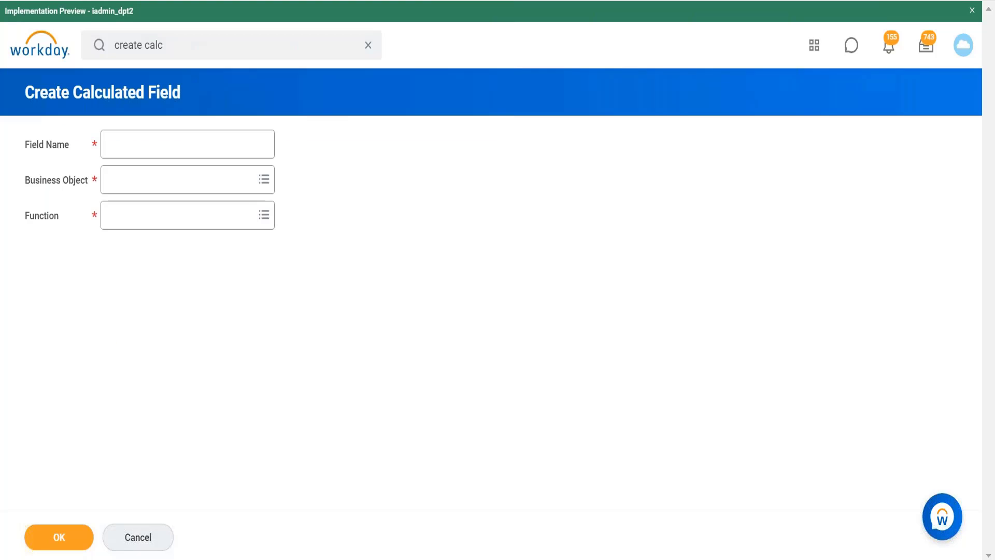
{"action": "left_click", "coordinate": [234, 150]}
{"action": "type", "text": "CF"}
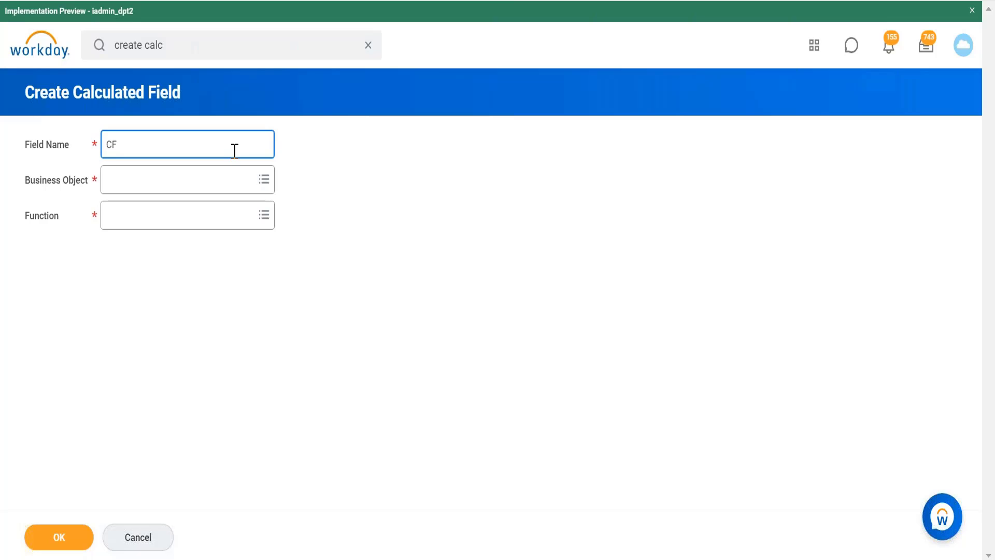
{"action": "type", "text": " Cost"}
{"action": "type", "text": " ce"}
{"action": "key", "text": "BackSpace"}
{"action": "type", "text": "ce"}
{"action": "key", "text": "BackSpace"}
{"action": "type", "text": "enter name"}
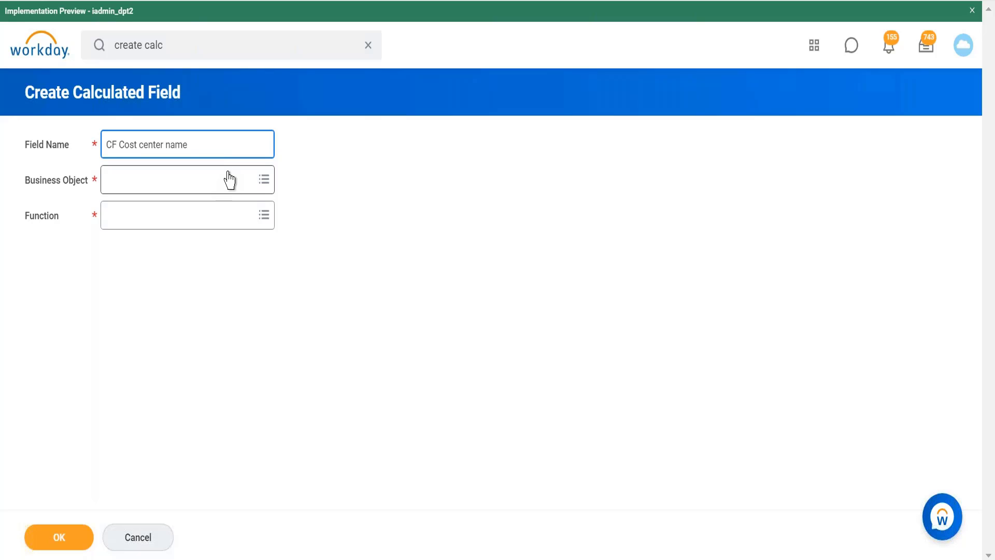
{"action": "type", "text": " Substring text"}
Set the calculated field's business object to Journal Line.
{"action": "left_click", "coordinate": [210, 188]}
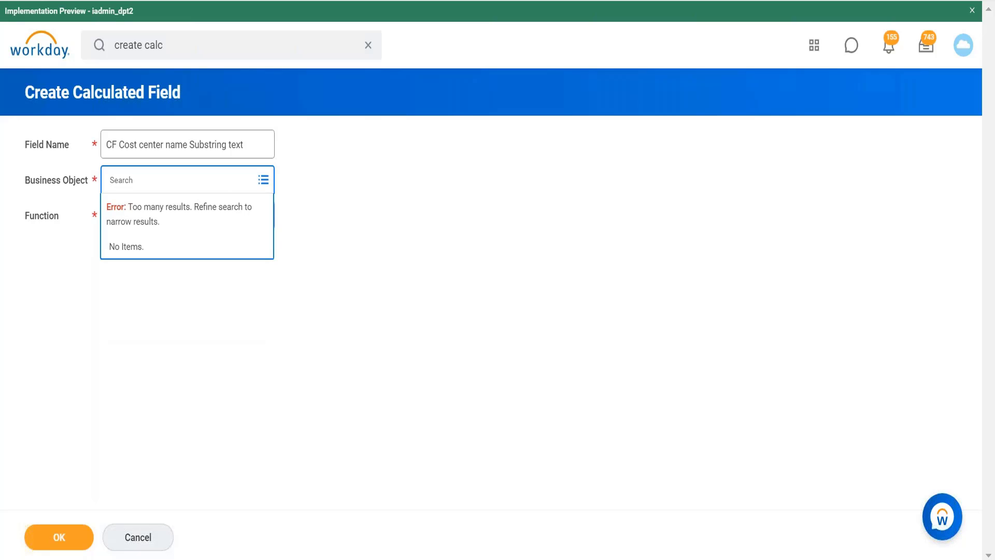
{"action": "type", "text": "journal"}
{"action": "type", "text": "line"}
{"action": "key", "text": "Return"}
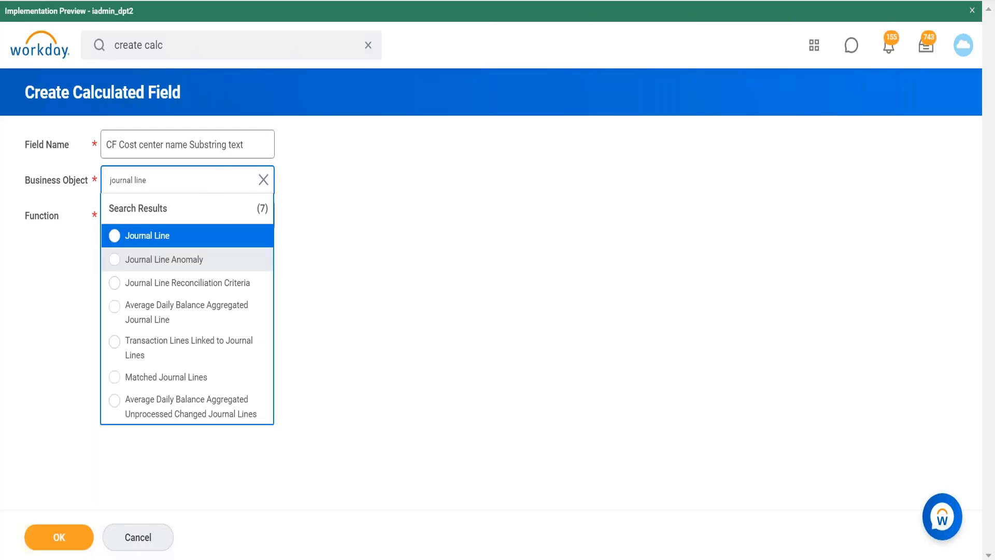
{"action": "left_click", "coordinate": [199, 239]}
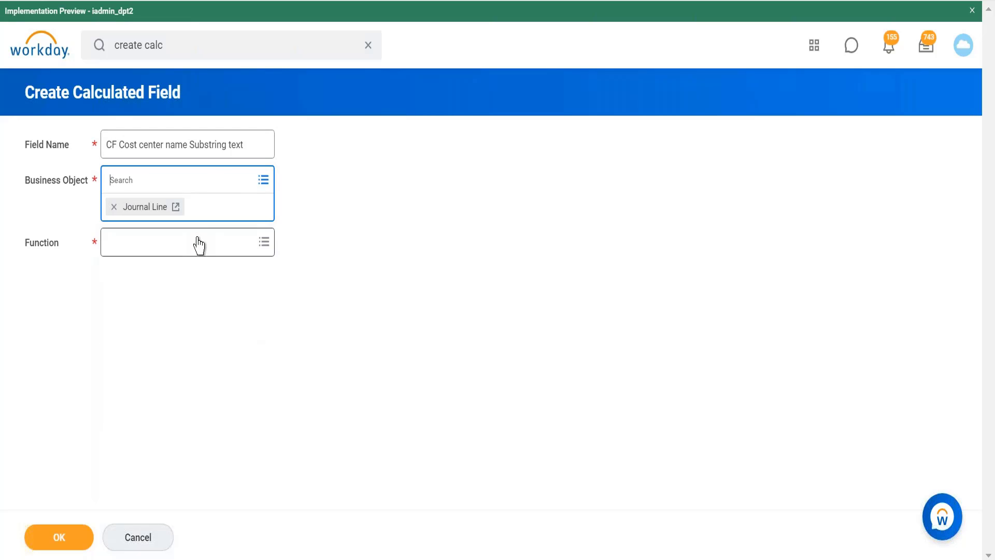
Choose Substring Text as the function and continue to the calculation settings.
{"action": "left_click", "coordinate": [231, 250]}
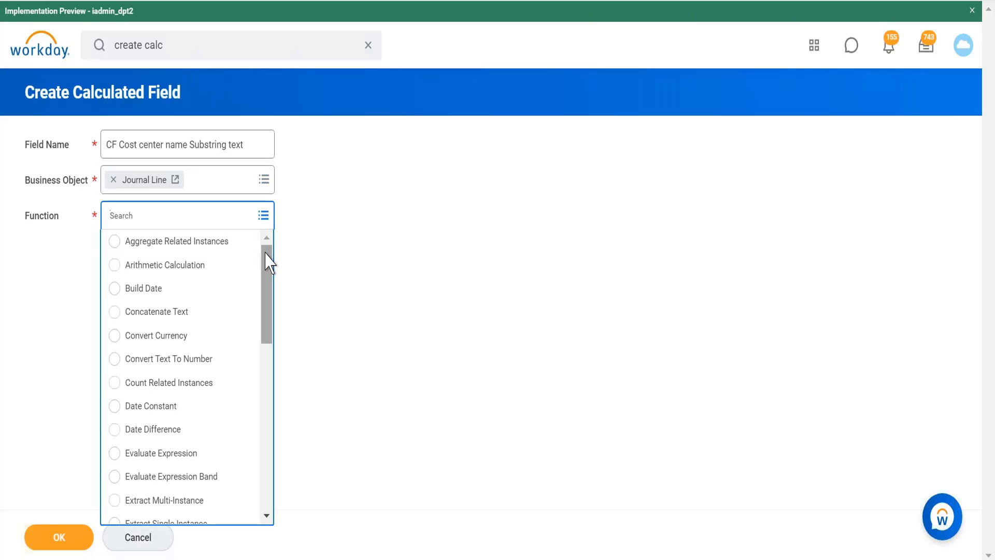
{"action": "mouse_move", "coordinate": [269, 261]}
{"action": "left_mouse_down"}
{"action": "mouse_move", "coordinate": [265, 289]}
{"action": "mouse_move", "coordinate": [268, 252]}
{"action": "left_mouse_up"}
{"action": "scroll", "coordinate": [268, 279], "scroll_direction": "down", "scroll_amount": 2}
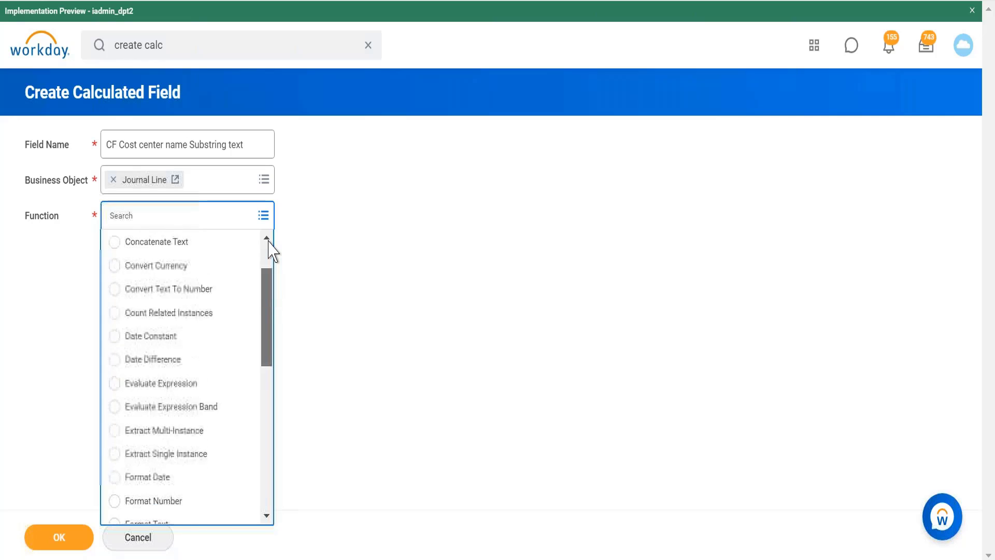
{"action": "scroll", "coordinate": [269, 241], "scroll_direction": "up", "scroll_amount": 2}
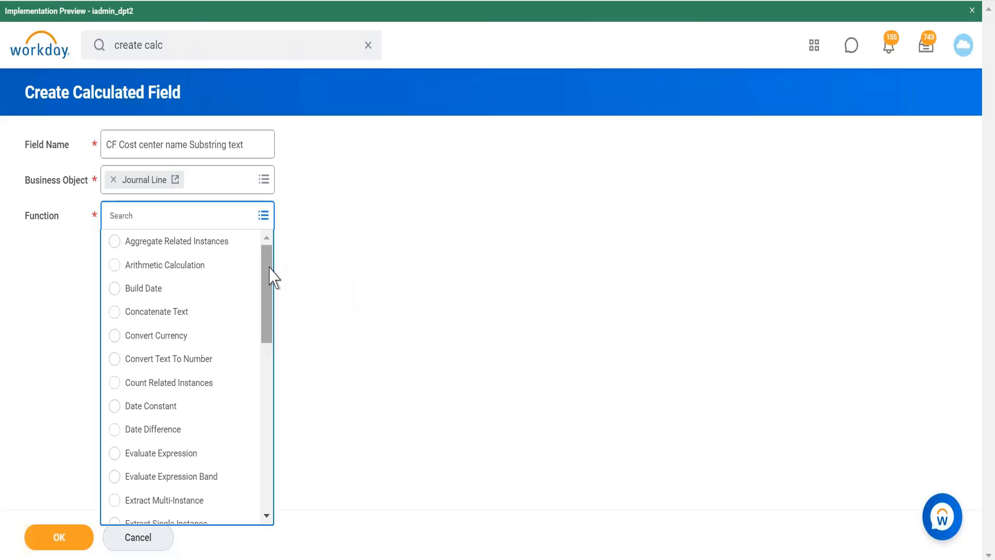
{"action": "left_click_drag", "start_coordinate": [269, 267], "coordinate": [257, 474]}
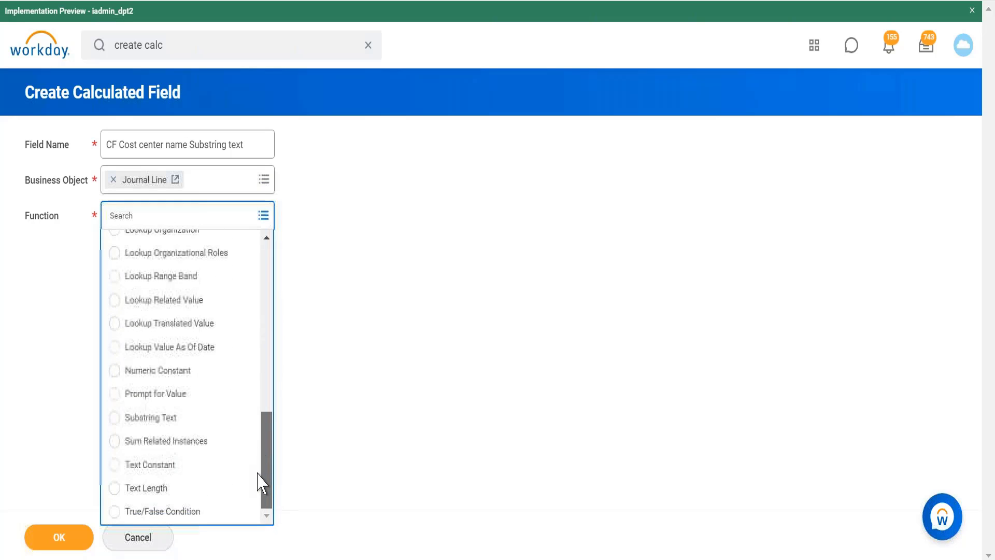
{"action": "left_click", "coordinate": [173, 420]}
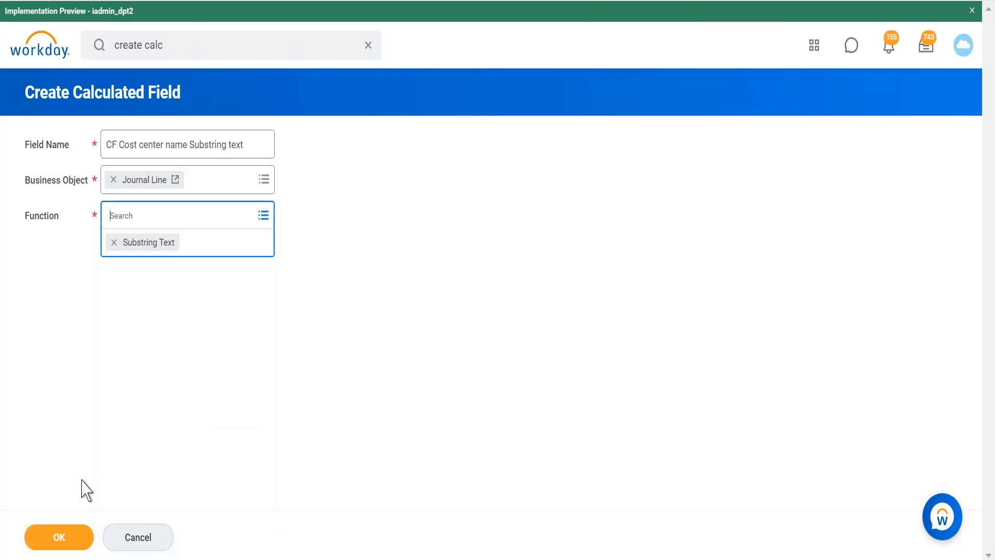
{"action": "left_click", "coordinate": [81, 537]}
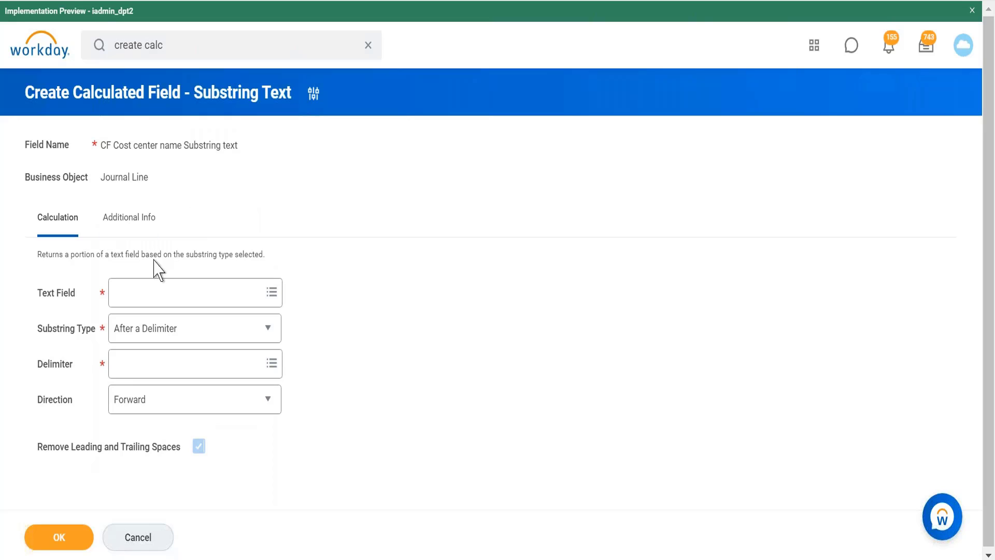
Find the Cost Center report field, check its details and select it as the substring's text field.
{"action": "left_click", "coordinate": [198, 295]}
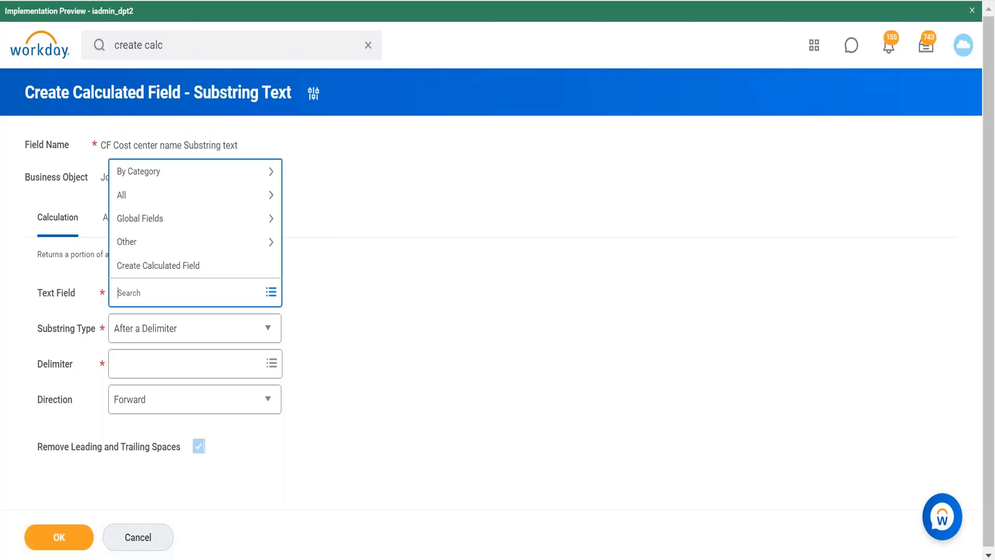
{"action": "type", "text": "cost center"}
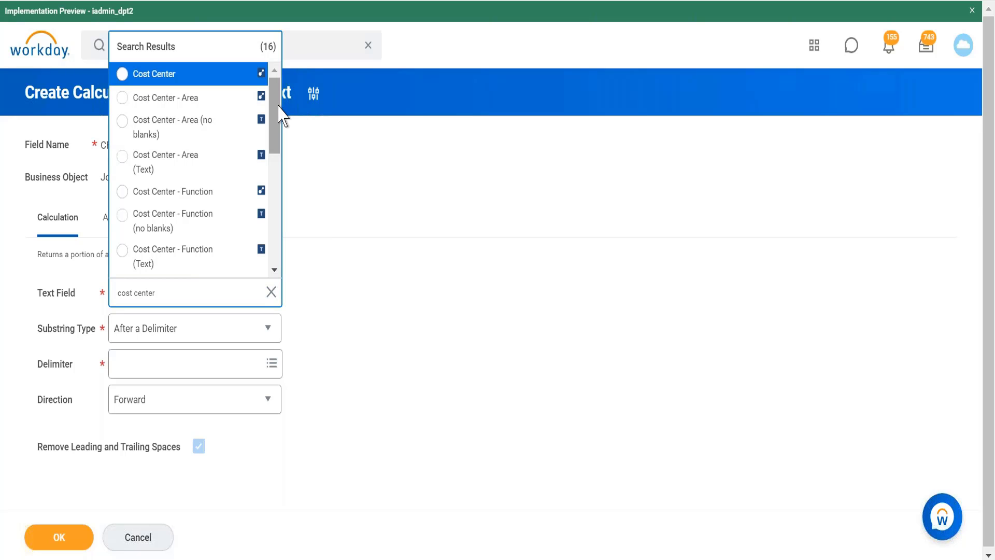
{"action": "scroll", "coordinate": [277, 129], "scroll_direction": "down", "scroll_amount": 1}
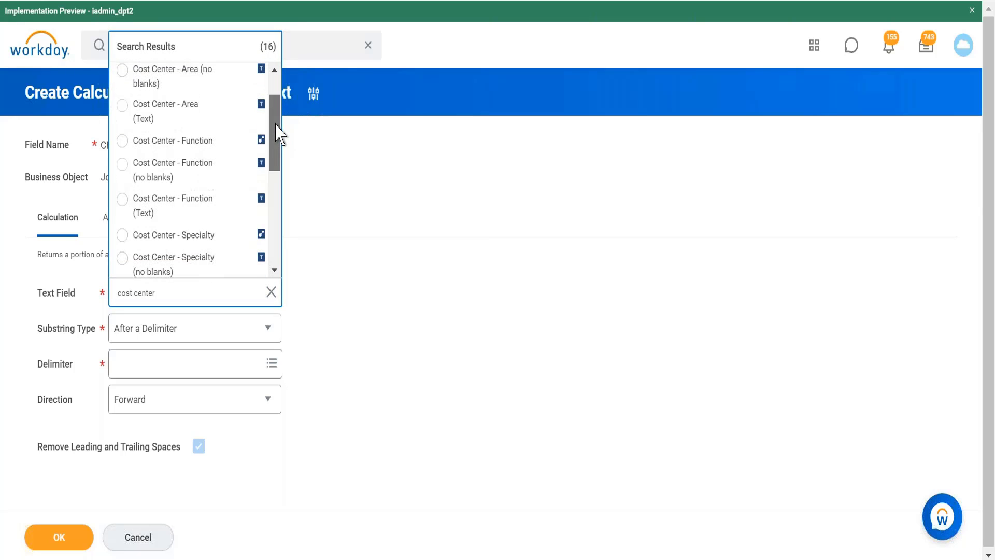
{"action": "left_click_drag", "start_coordinate": [277, 132], "coordinate": [271, 85]}
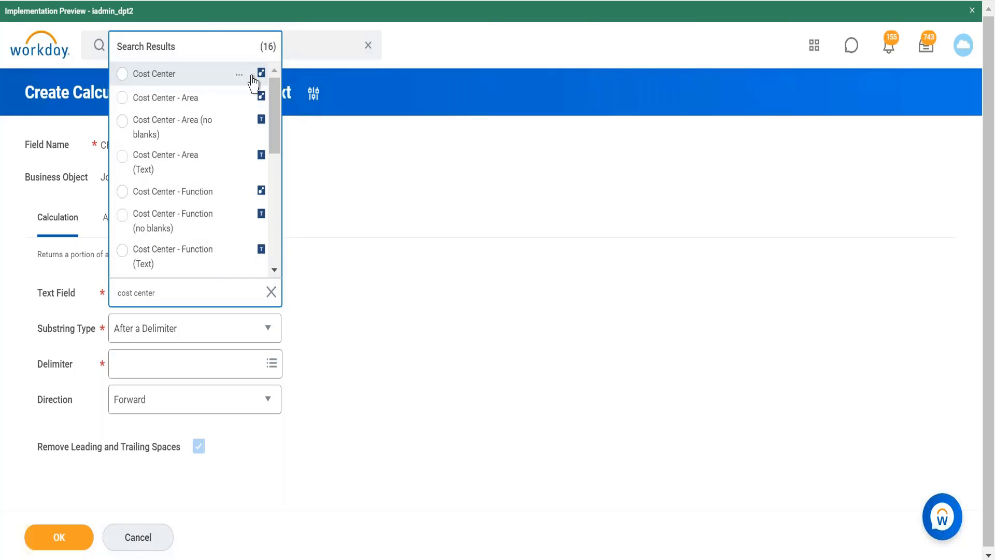
{"action": "left_click", "coordinate": [240, 76]}
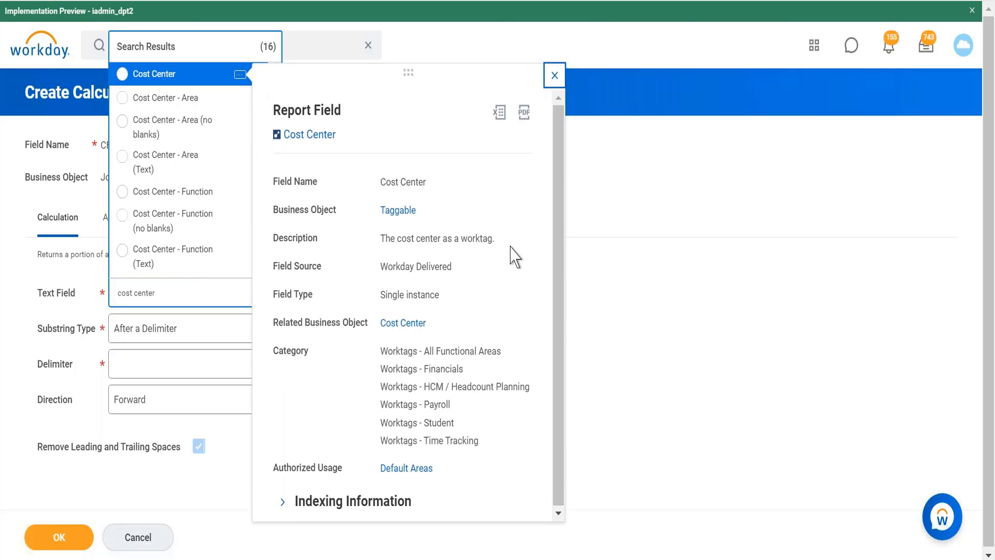
{"action": "left_click", "coordinate": [634, 251]}
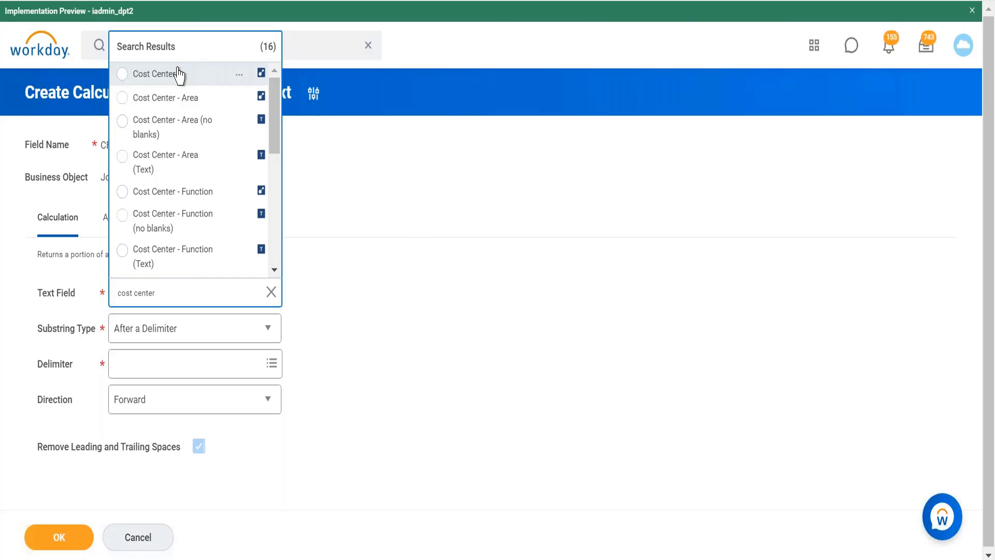
{"action": "left_click", "coordinate": [123, 74]}
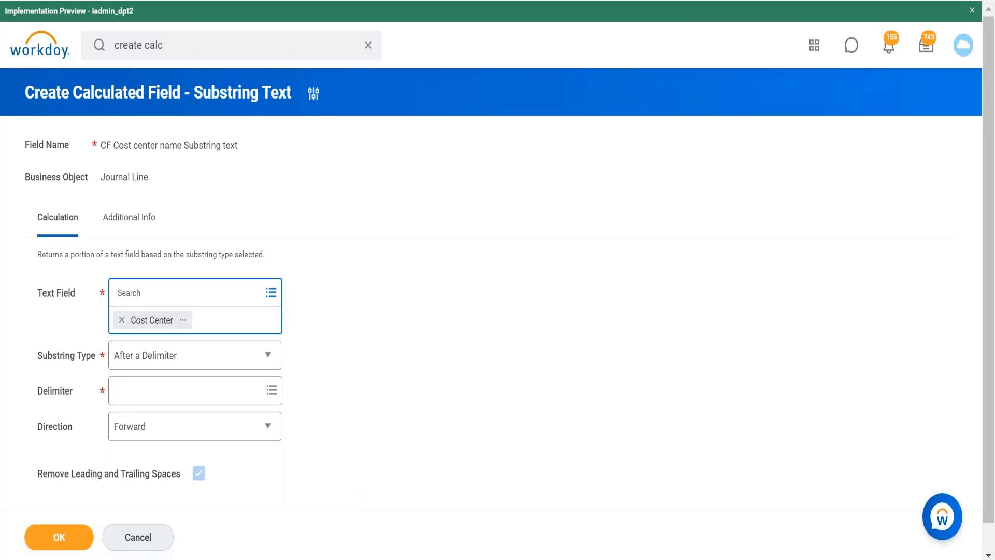
In the text editor's substring note, try a hyphen and a slash as delimiters after 12345, undo them and return to Workday.
{"action": "key", "text": "alt+Tab"}
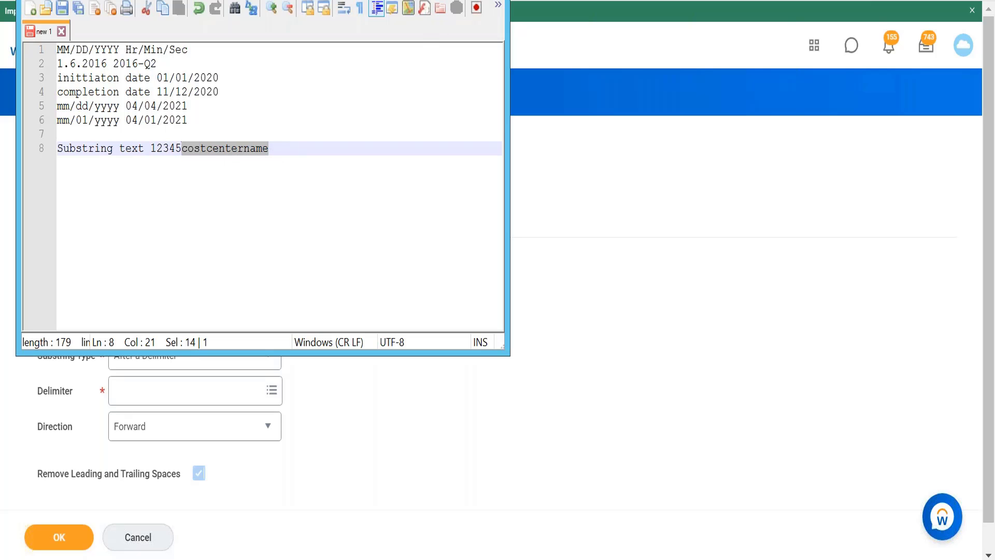
{"action": "left_click", "coordinate": [440, 1]}
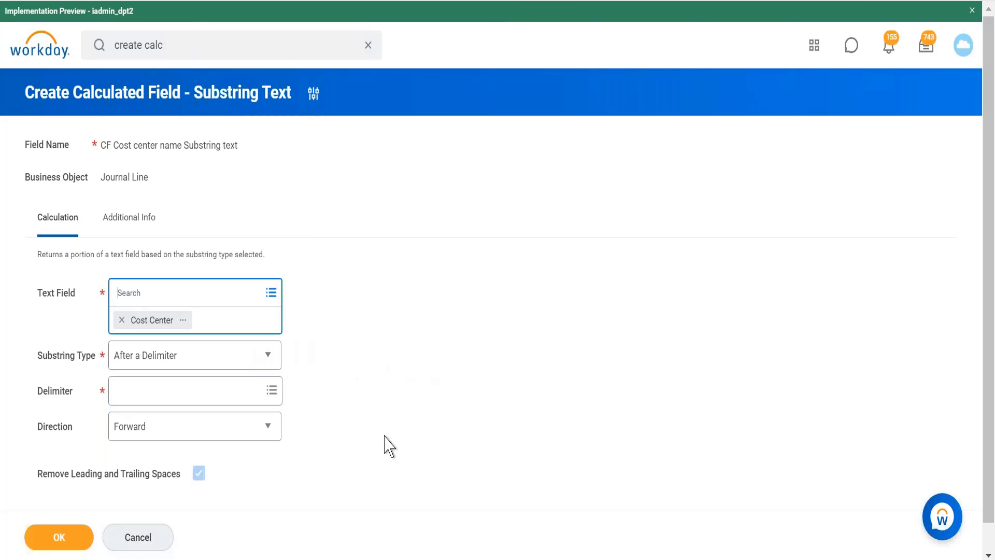
{"action": "key", "text": "alt+Tab"}
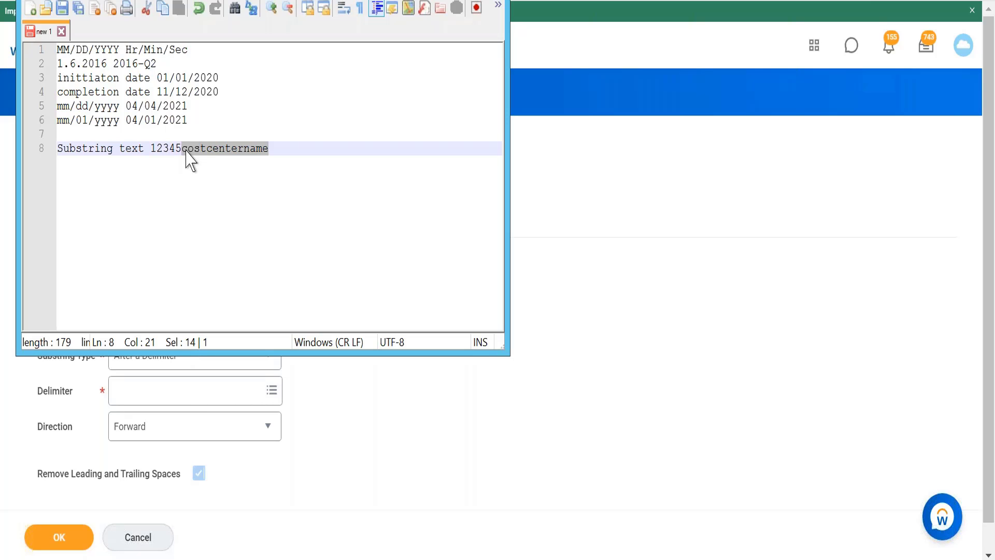
{"action": "type", "text": "-"}
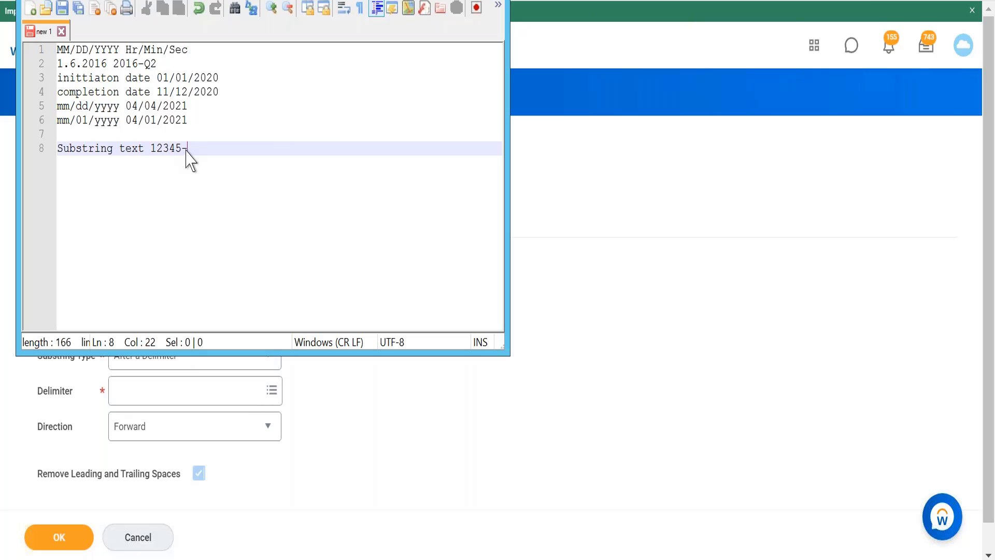
{"action": "key", "text": "BackSpace"}
{"action": "type", "text": "/"}
{"action": "key", "text": "BackSpace"}
{"action": "key", "text": "ctrl+z"}
{"action": "key", "text": "ctrl+z"}
{"action": "key", "text": "ctrl+z"}
{"action": "key", "text": "ctrl+z"}
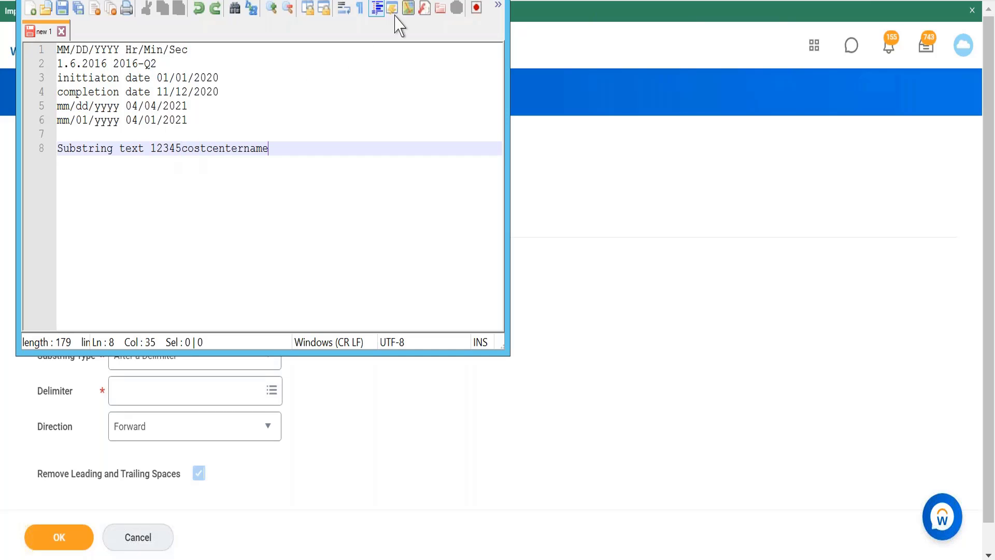
{"action": "left_click", "coordinate": [438, 0]}
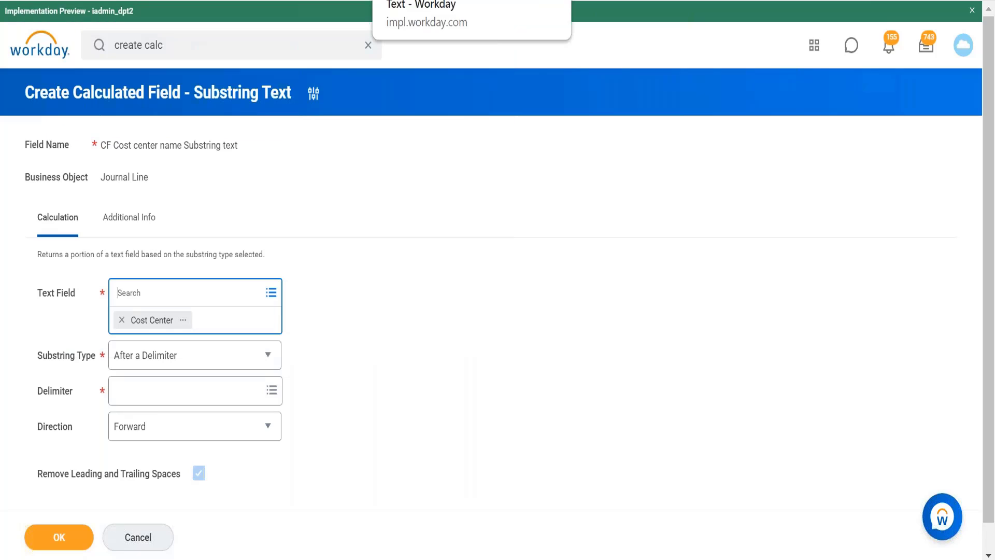
Change the calculated field's substring type to Fixed Position.
{"action": "left_click", "coordinate": [246, 356]}
{"action": "left_click", "coordinate": [262, 331]}
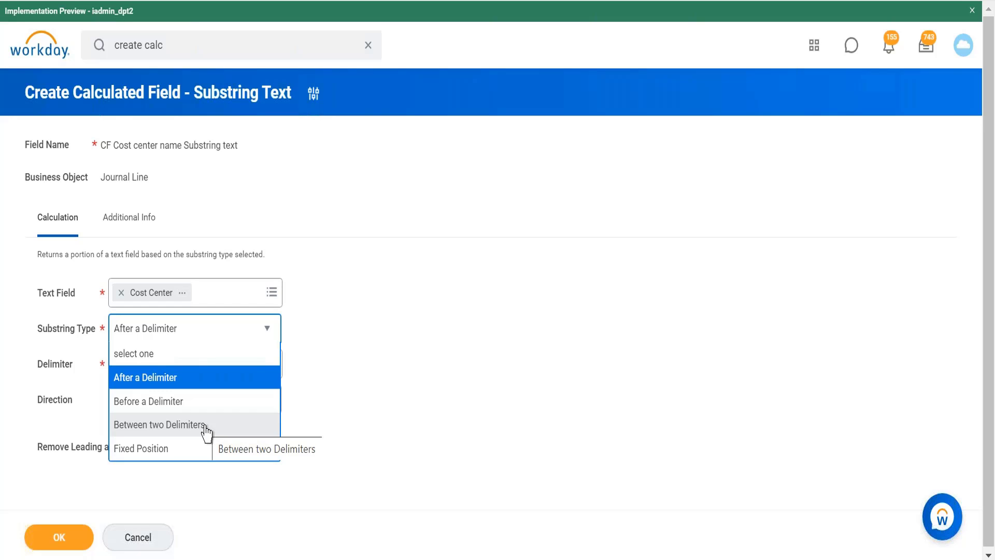
{"action": "left_click", "coordinate": [199, 458]}
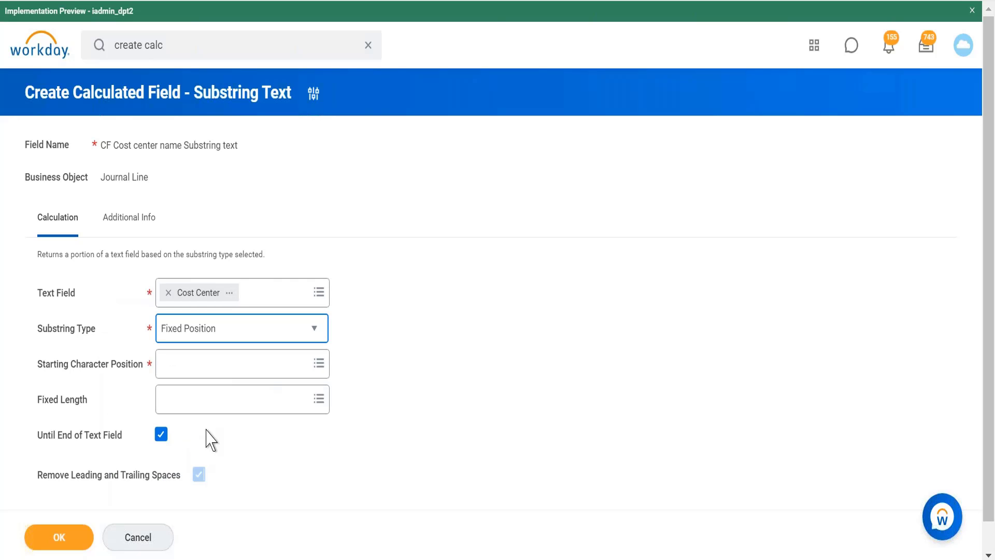
Check the substring note in the text editor and set the starting character position to 6.
{"action": "left_click", "coordinate": [258, 362]}
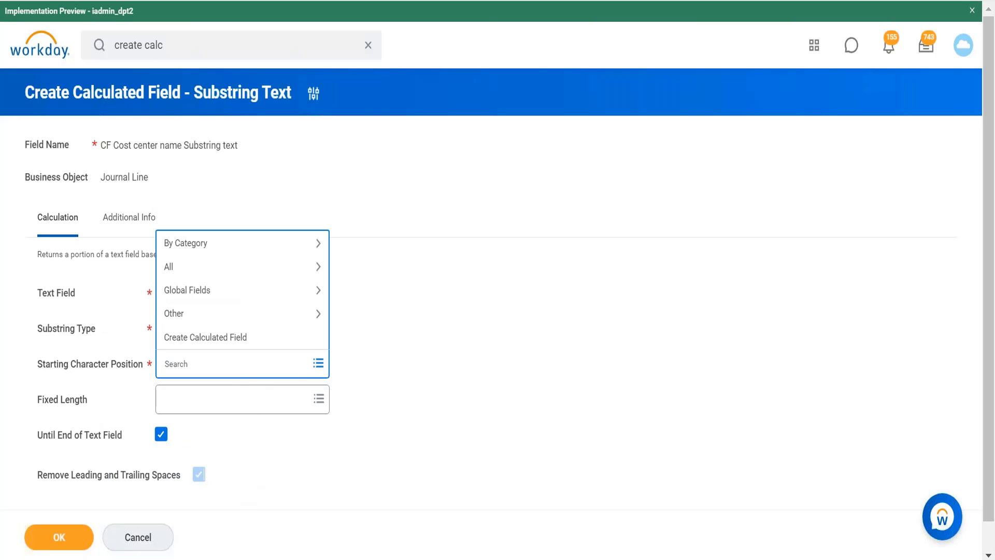
{"action": "key", "text": "alt+Tab"}
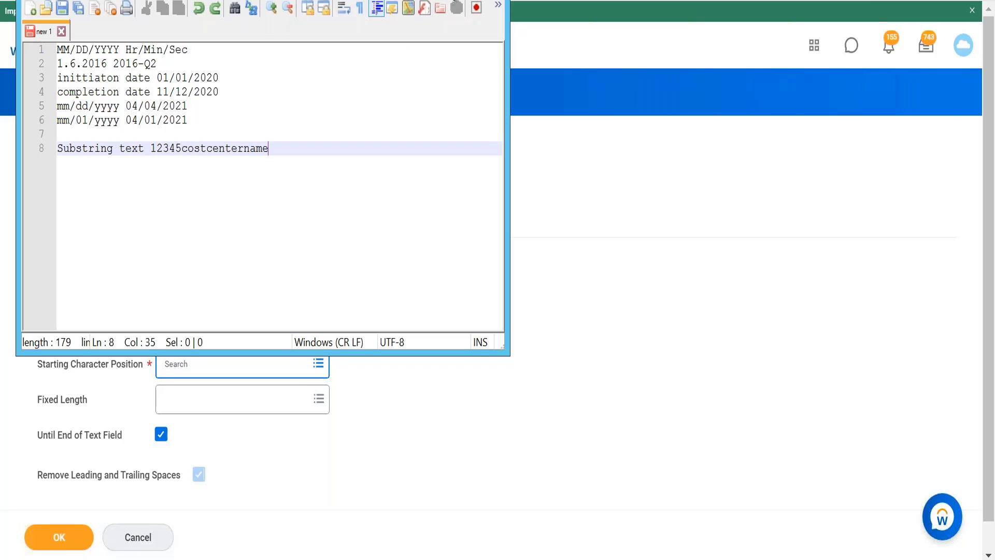
{"action": "left_click", "coordinate": [440, 0]}
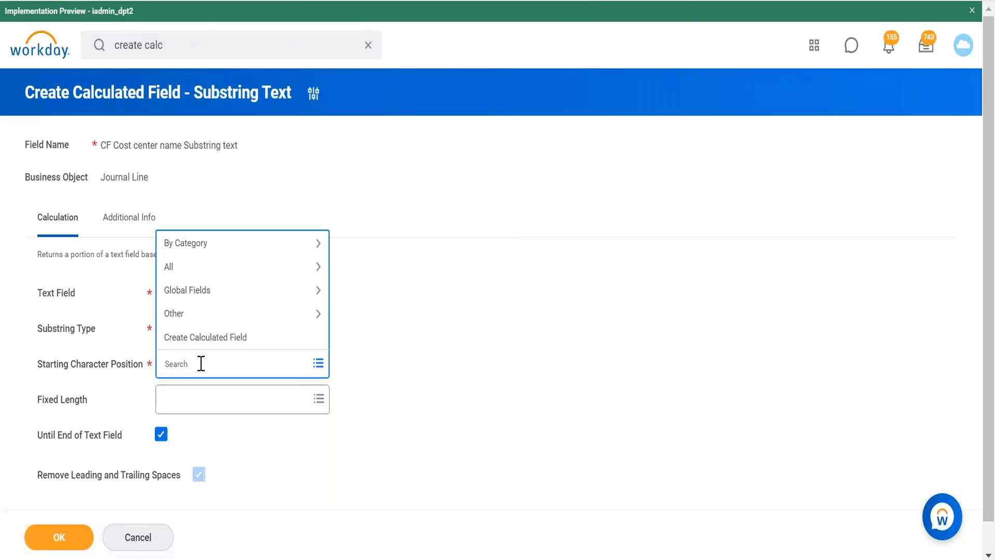
{"action": "type", "text": "6"}
{"action": "key", "text": "Return"}
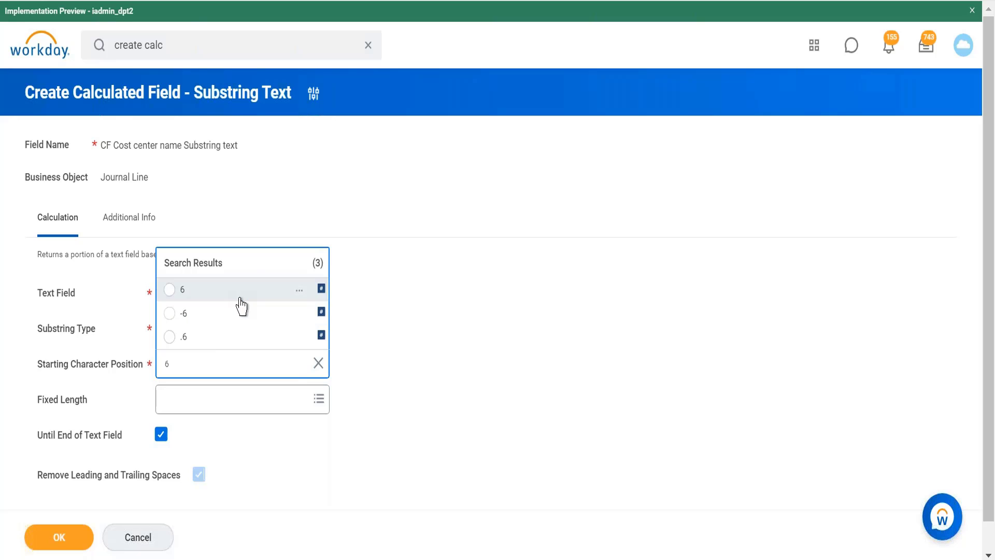
{"action": "left_click", "coordinate": [241, 291]}
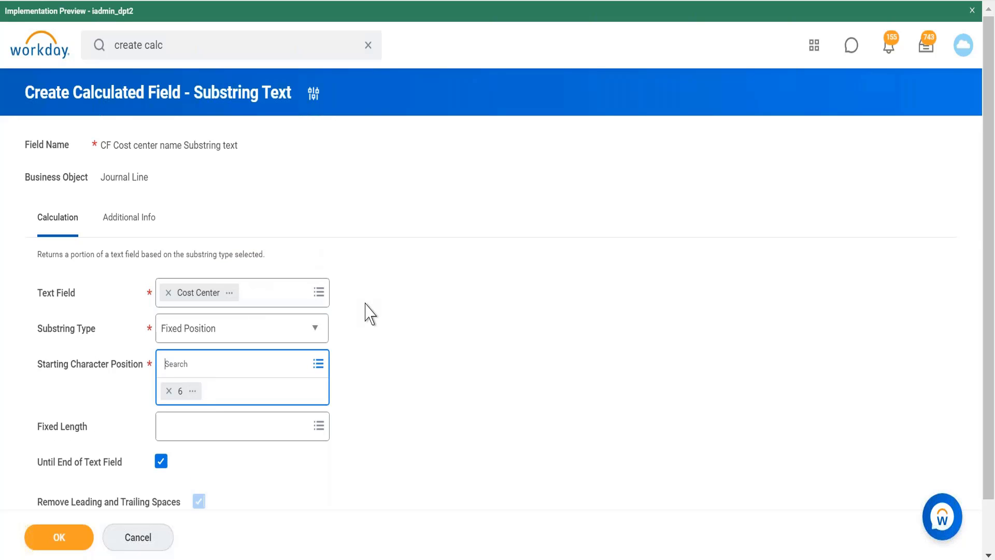
Recheck the substring note, leave Fixed Length empty with Until End of Text Field enabled, and save the calculated field.
{"action": "scroll", "coordinate": [370, 314], "scroll_direction": "down", "scroll_amount": 2}
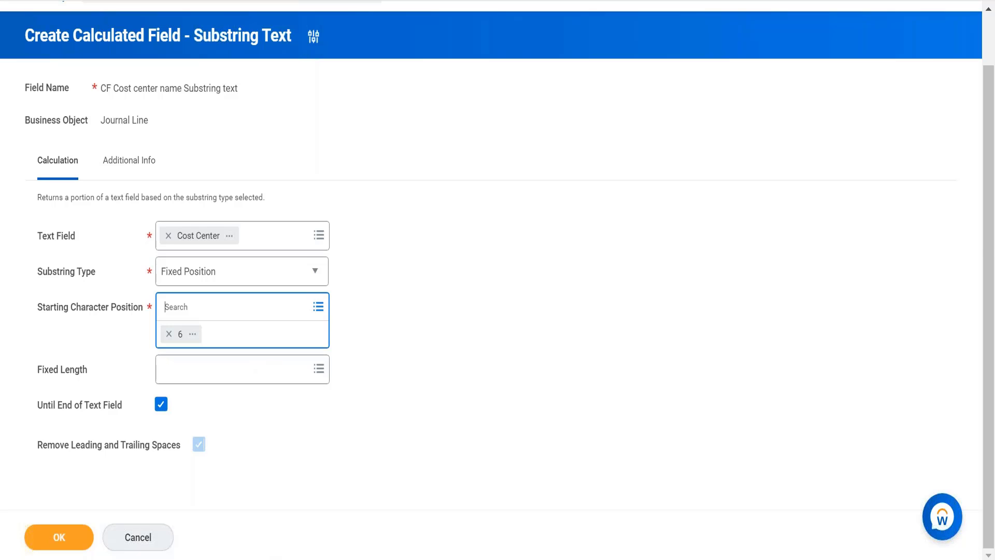
{"action": "key", "text": "alt+Tab"}
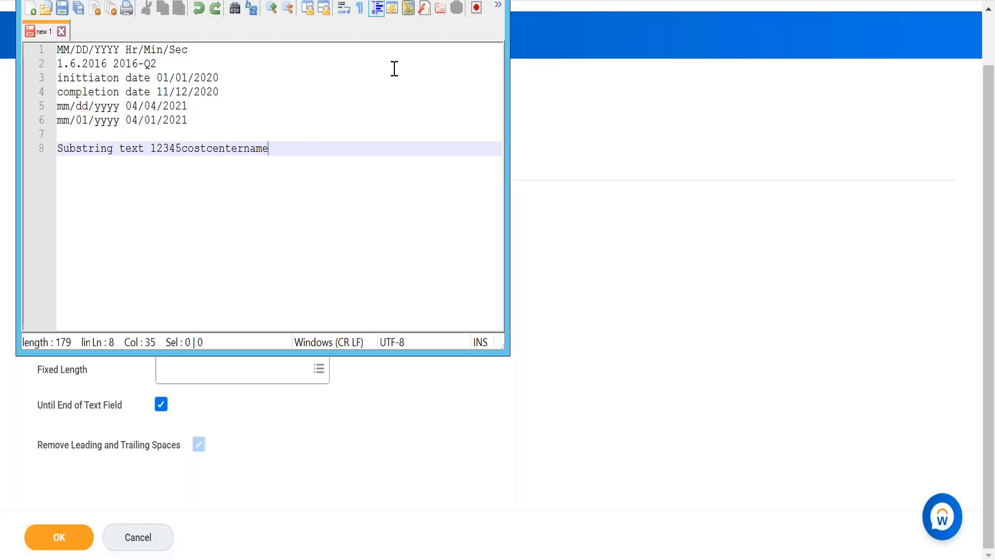
{"action": "left_click", "coordinate": [420, 1]}
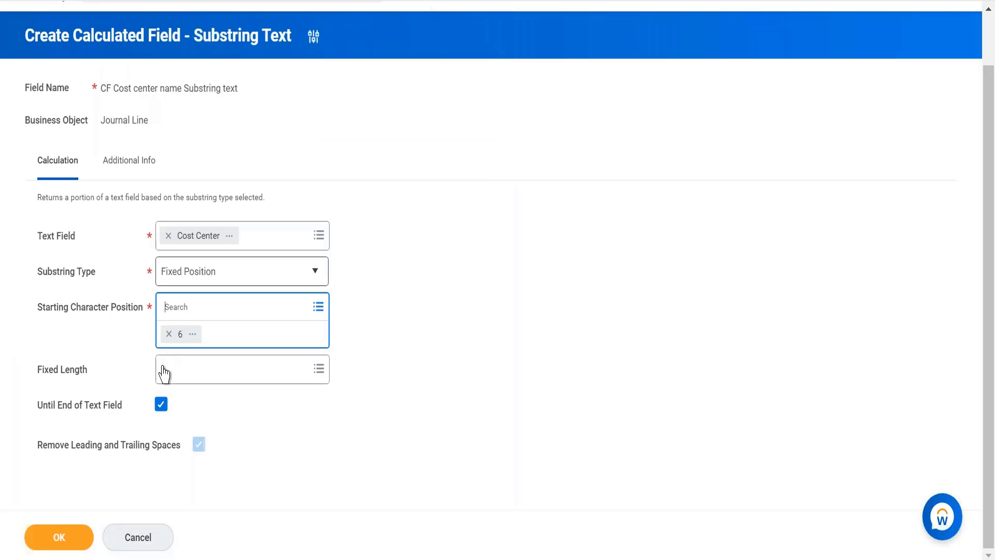
{"action": "left_click", "coordinate": [215, 382]}
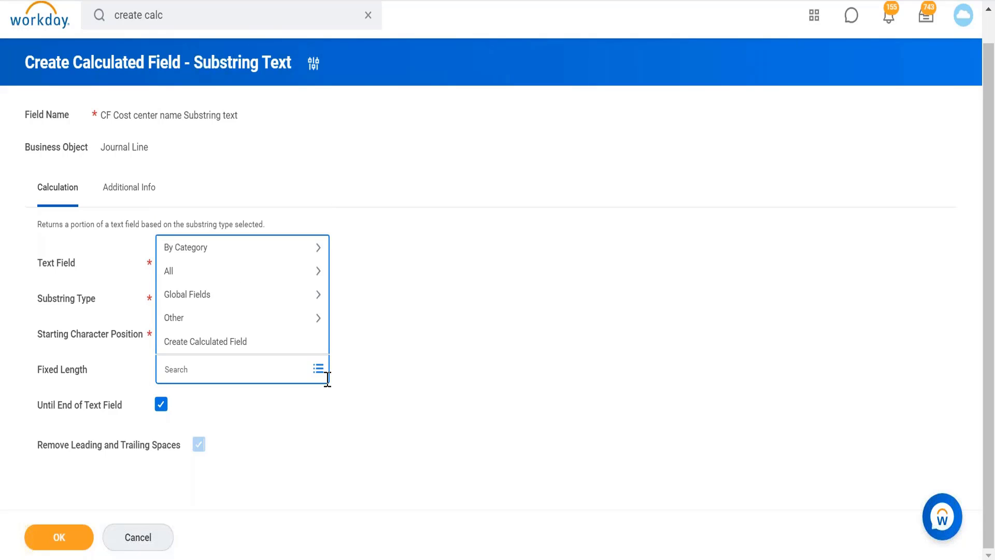
{"action": "left_click", "coordinate": [366, 381]}
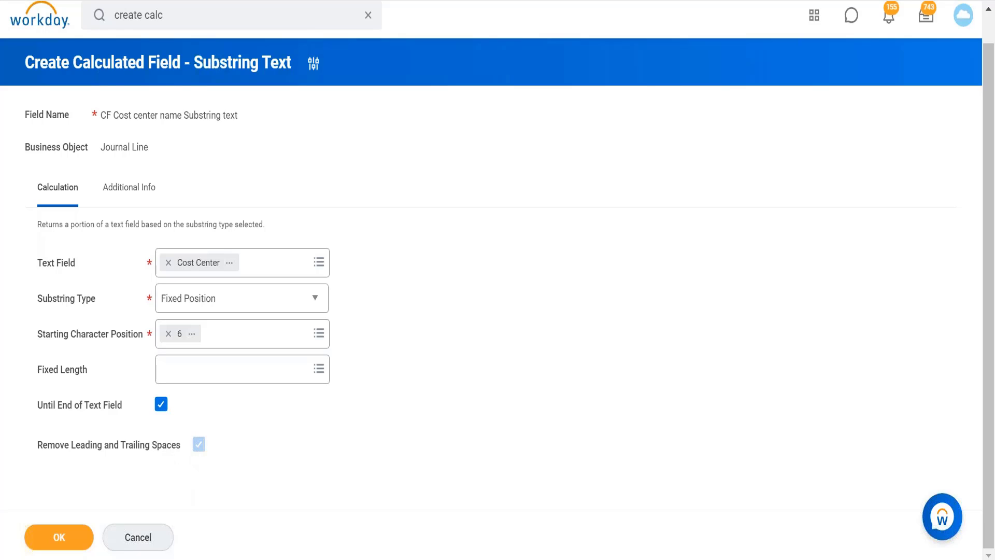
{"action": "key", "text": "alt+Tab"}
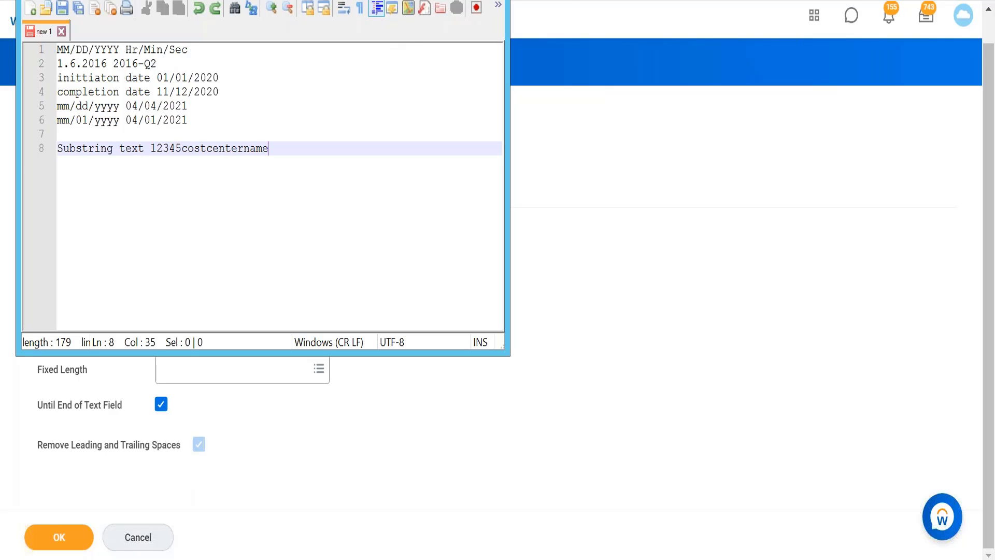
{"action": "key", "text": "alt+Tab"}
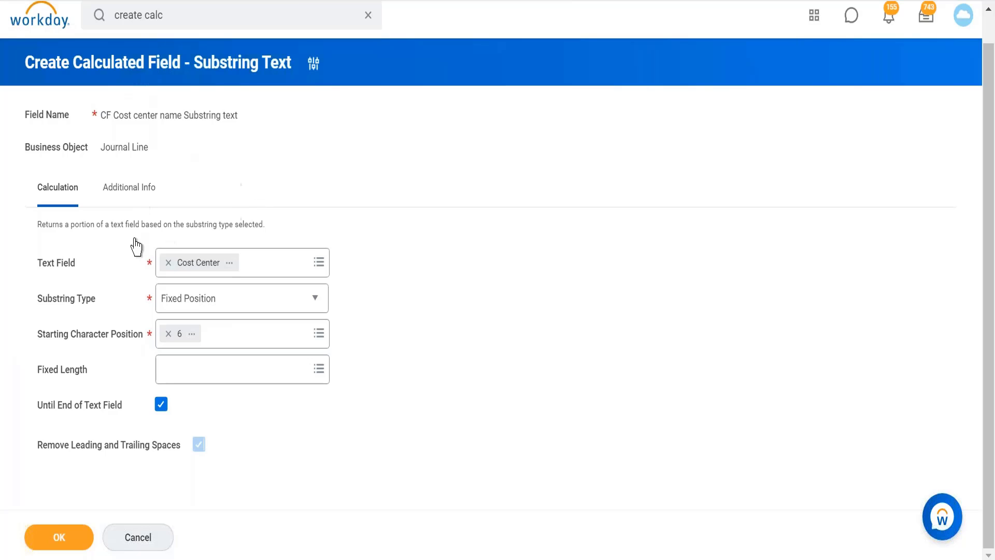
{"action": "left_click", "coordinate": [59, 537]}
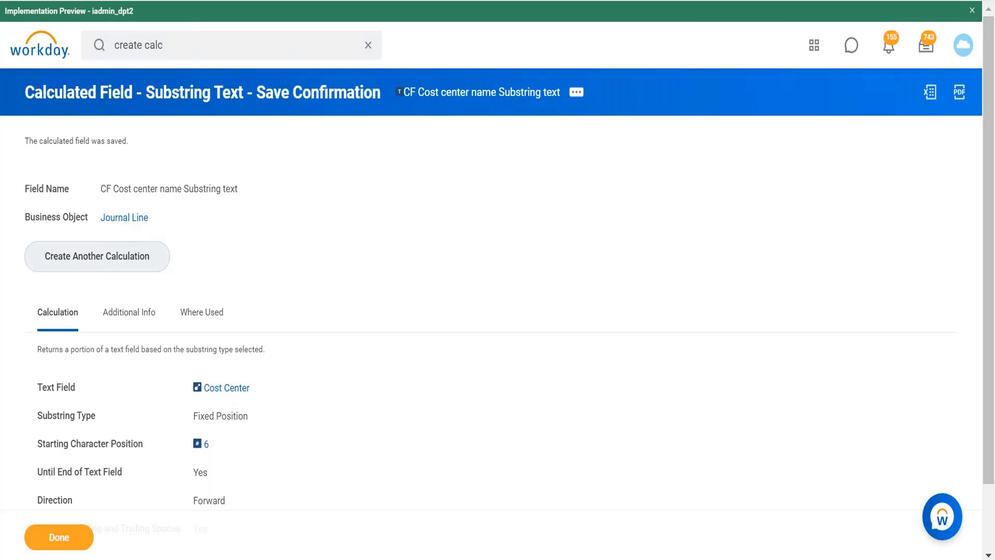
Switch to the text editor and add the sample "ABC-XYZ ABC" below the substring note, separated by a blank line.
{"action": "left_click", "coordinate": [294, 432]}
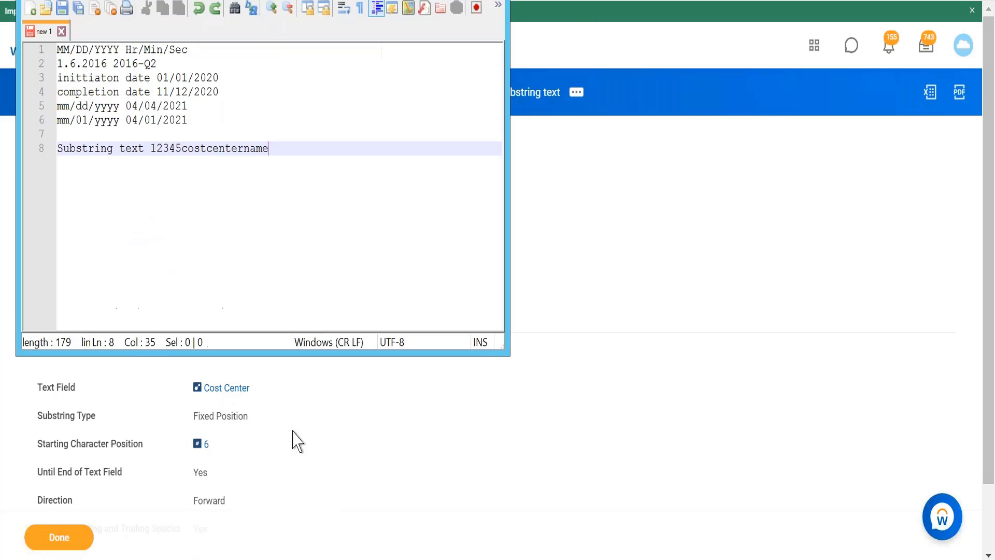
{"action": "key", "text": "Return"}
{"action": "key", "text": "Return"}
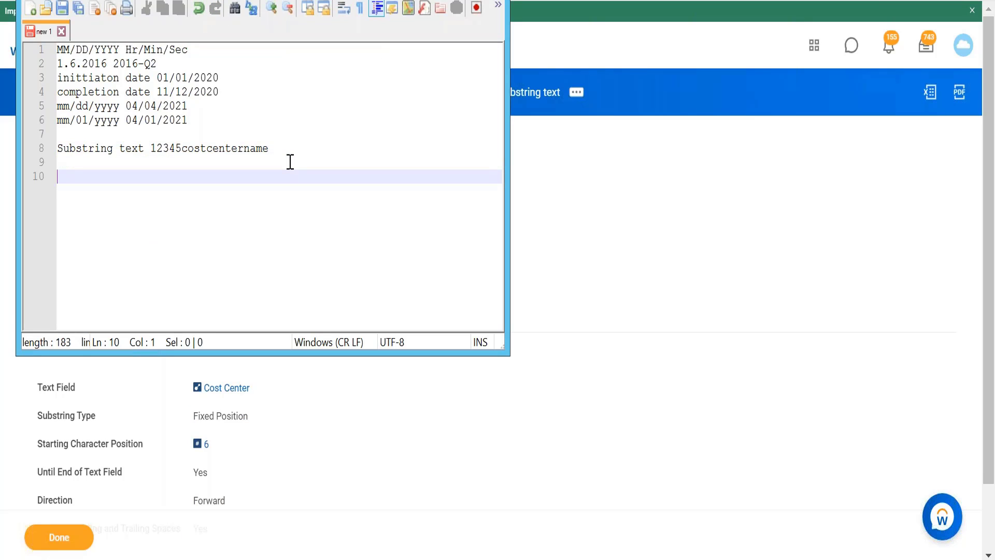
{"action": "type", "text": "ABC-XYZ "}
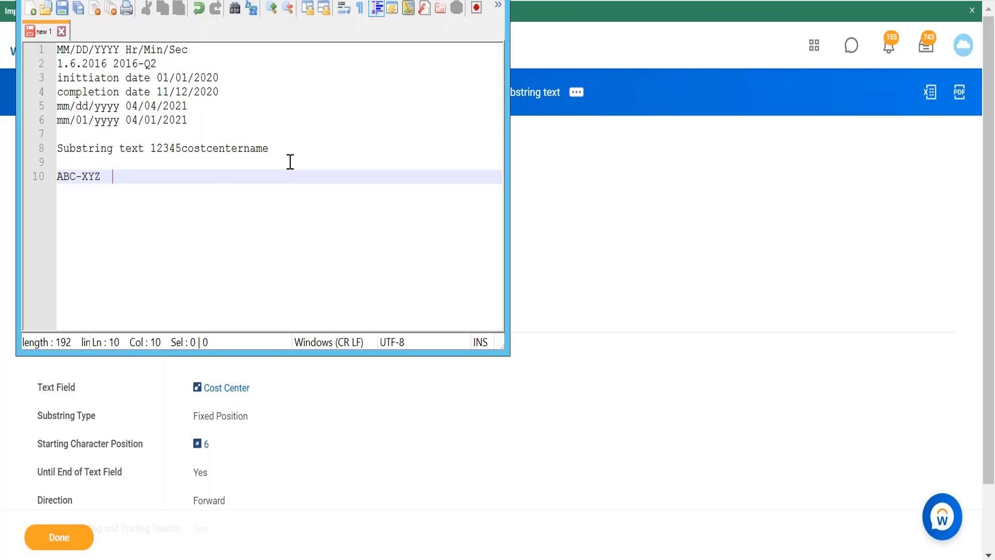
{"action": "type", "text": " ABC"}
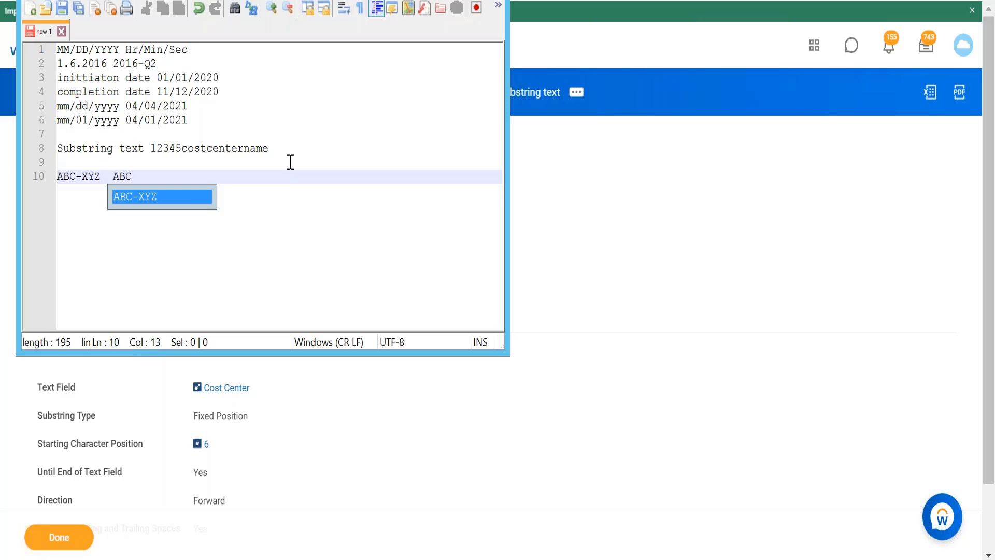
{"action": "key", "text": "Return"}
{"action": "key", "text": "BackSpace"}
{"action": "key", "text": "BackSpace"}
{"action": "key", "text": "BackSpace"}
{"action": "key", "text": "BackSpace"}
{"action": "key", "text": "BackSpace"}
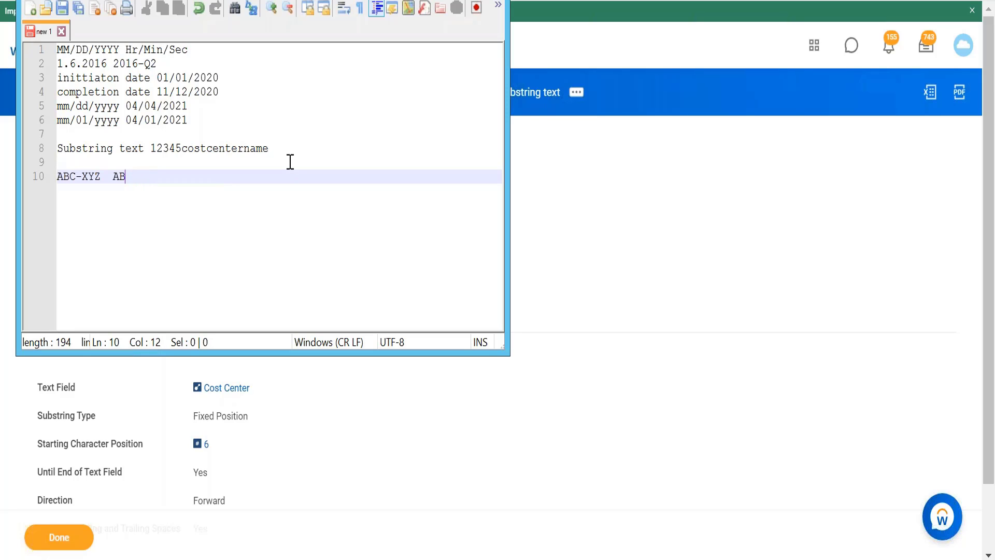
{"action": "type", "text": "C"}
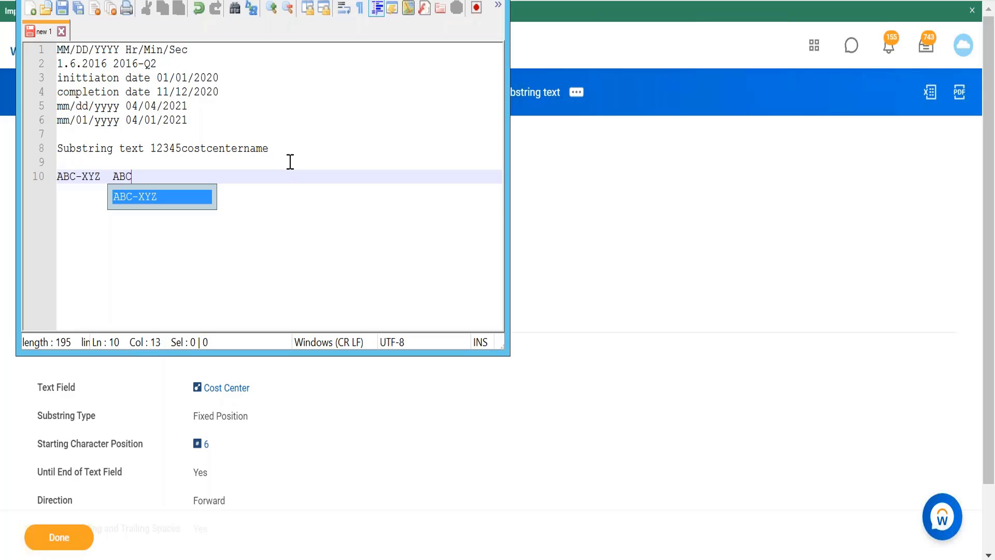
{"action": "left_click", "coordinate": [290, 161]}
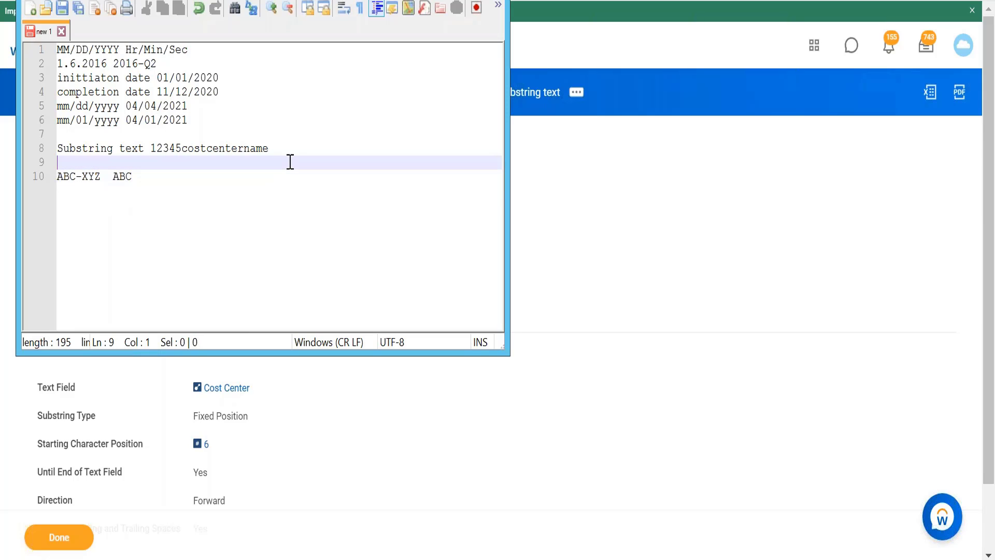
{"action": "left_click", "coordinate": [151, 176]}
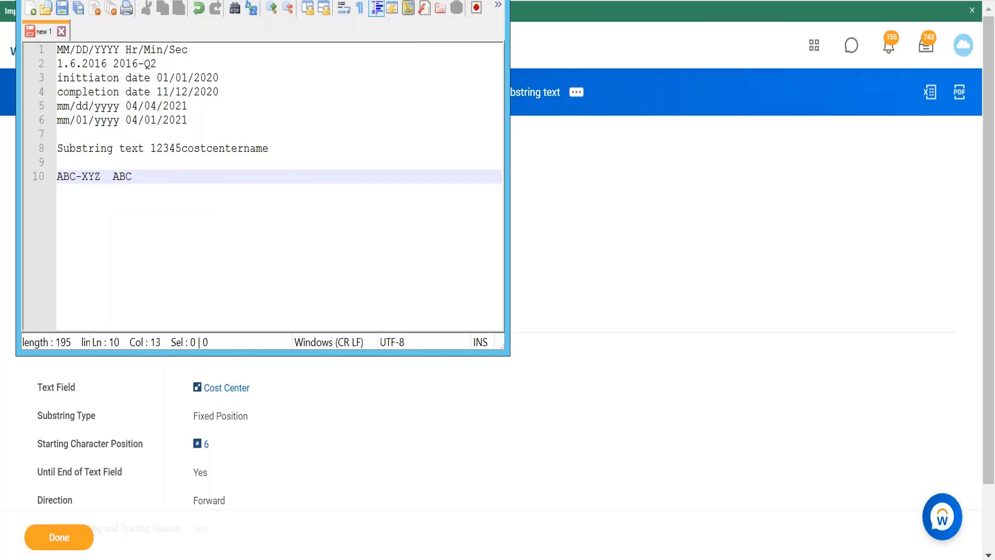
Return to Workday and start a copy of the saved cost center name calculated field.
{"action": "left_click", "coordinate": [445, 2]}
{"action": "left_click", "coordinate": [577, 94]}
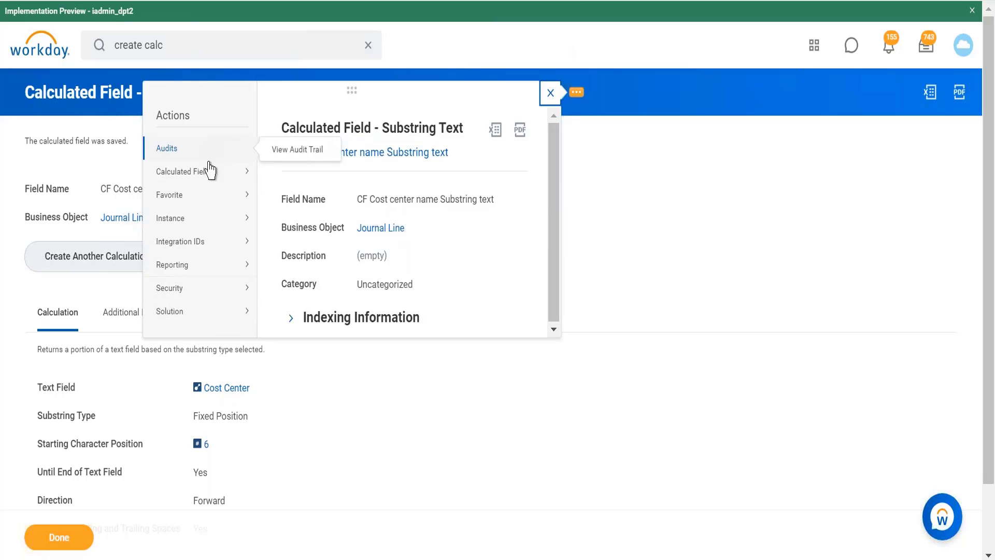
{"action": "mouse_move", "coordinate": [218, 175]}
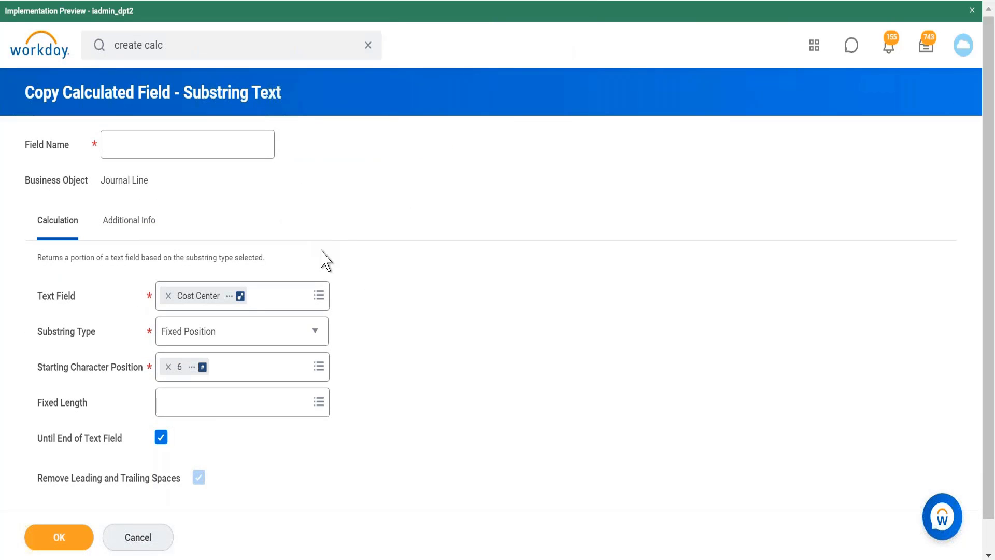
Check the ABC-XYZ sample in the text editor and set the copy's substring type to Before a Delimiter.
{"action": "key", "text": "alt+Tab"}
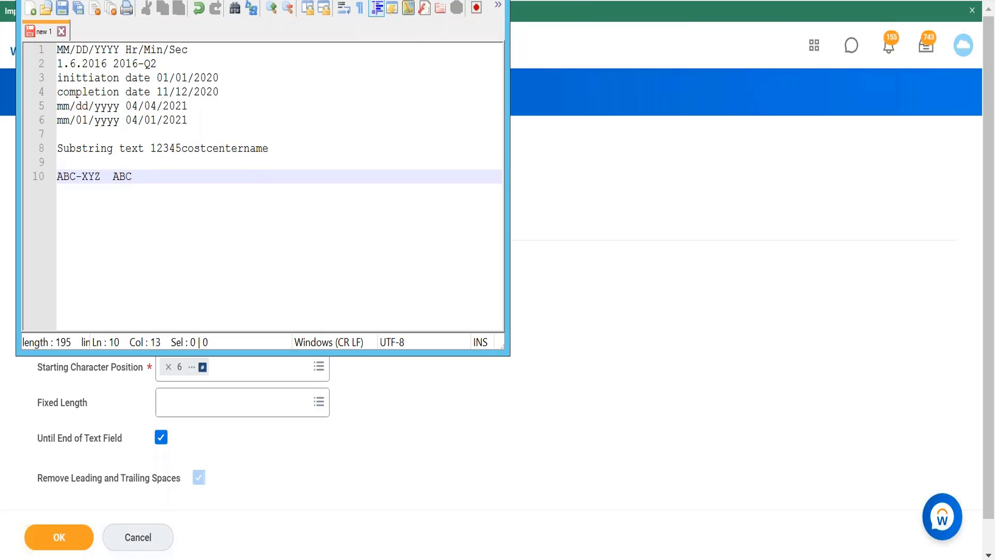
{"action": "left_click", "coordinate": [438, 1]}
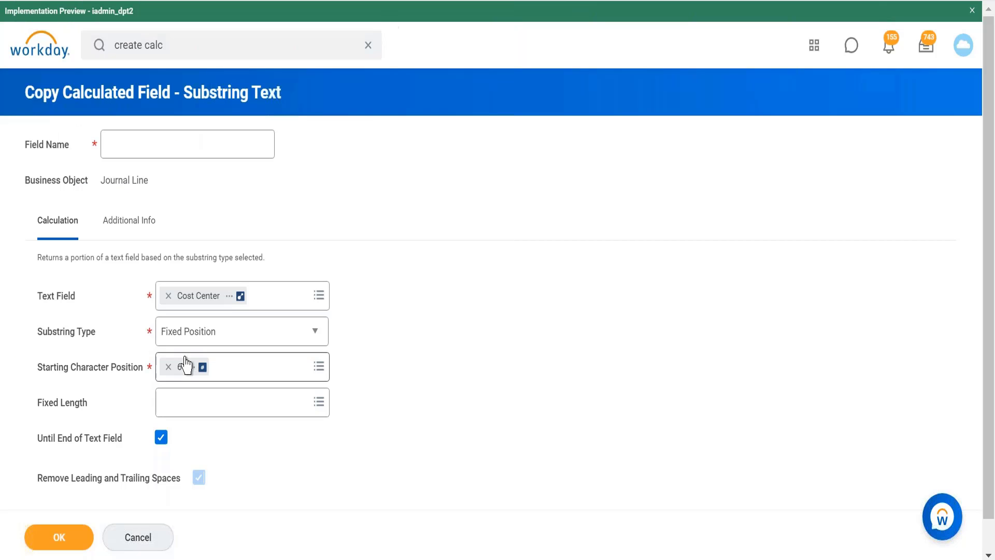
{"action": "left_click", "coordinate": [273, 339]}
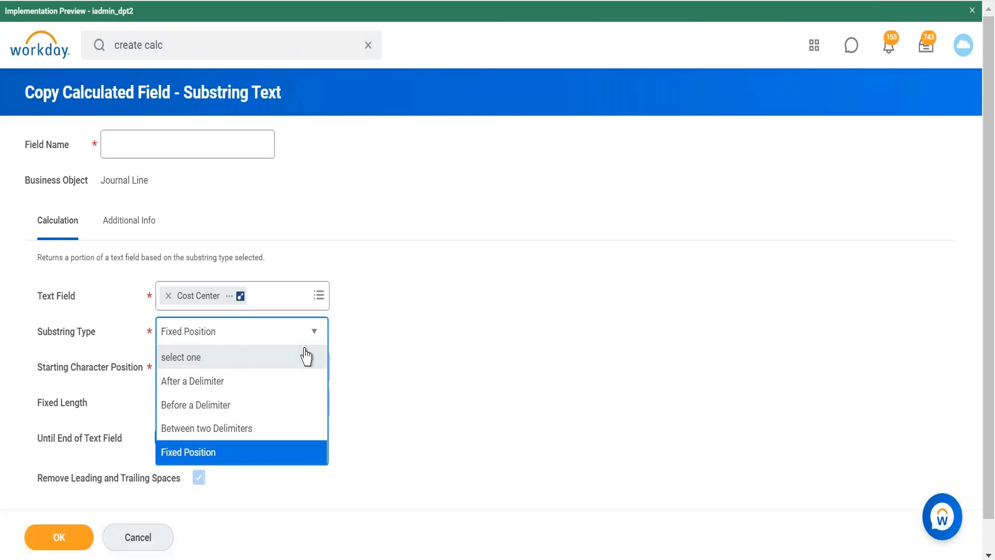
{"action": "key", "text": "alt+Tab"}
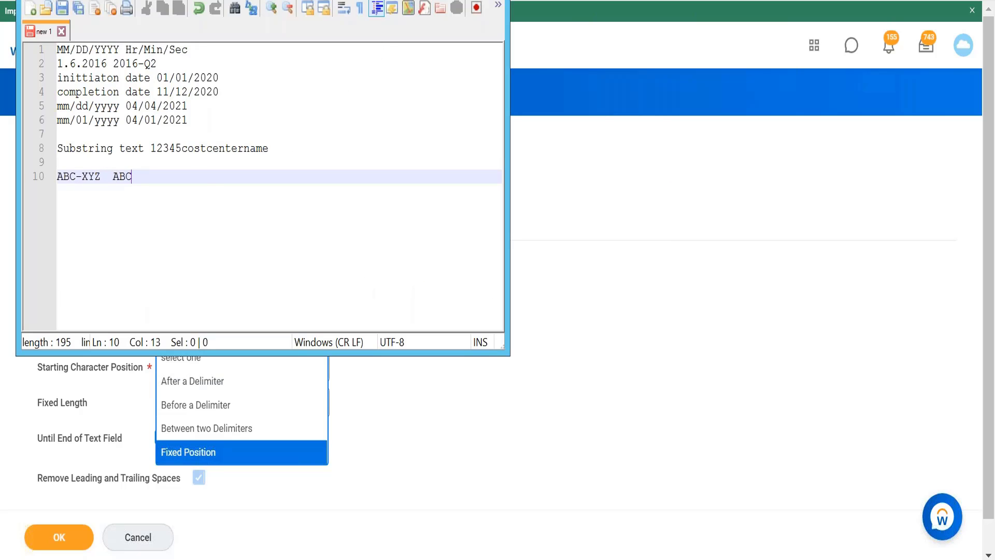
{"action": "key", "text": "alt+Tab"}
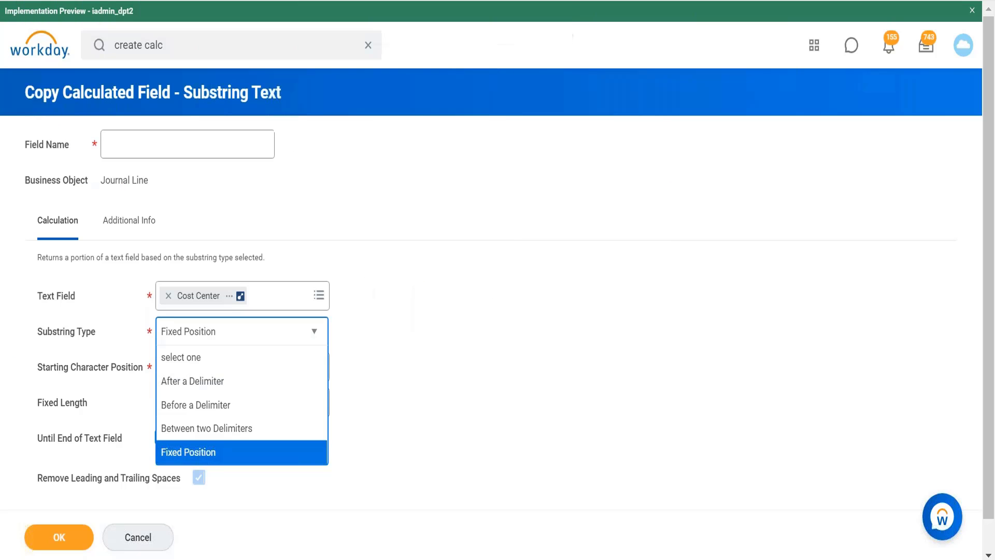
{"action": "left_click", "coordinate": [270, 412]}
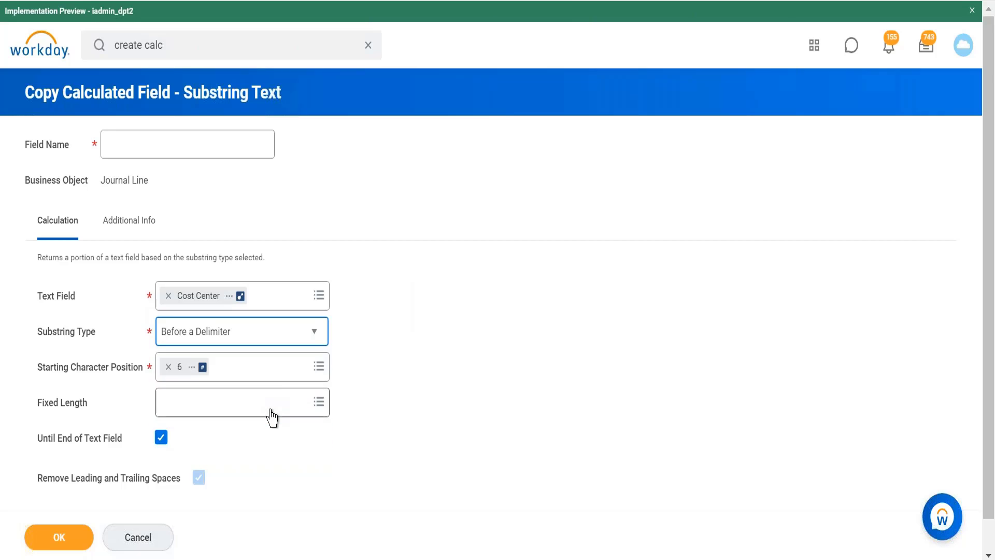
Set the copied field's delimiter to the hyphen from the global text fields.
{"action": "left_click", "coordinate": [236, 374]}
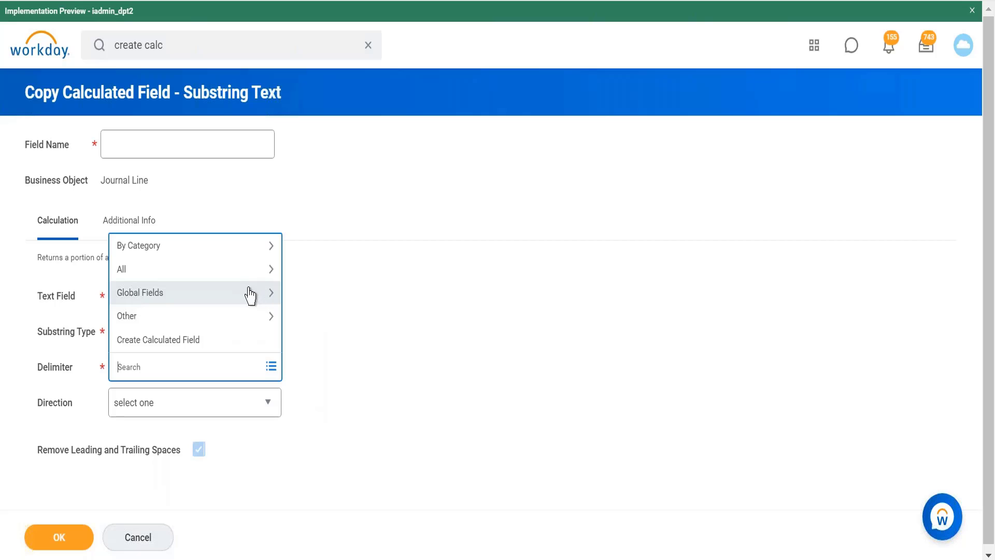
{"action": "left_click", "coordinate": [246, 305]}
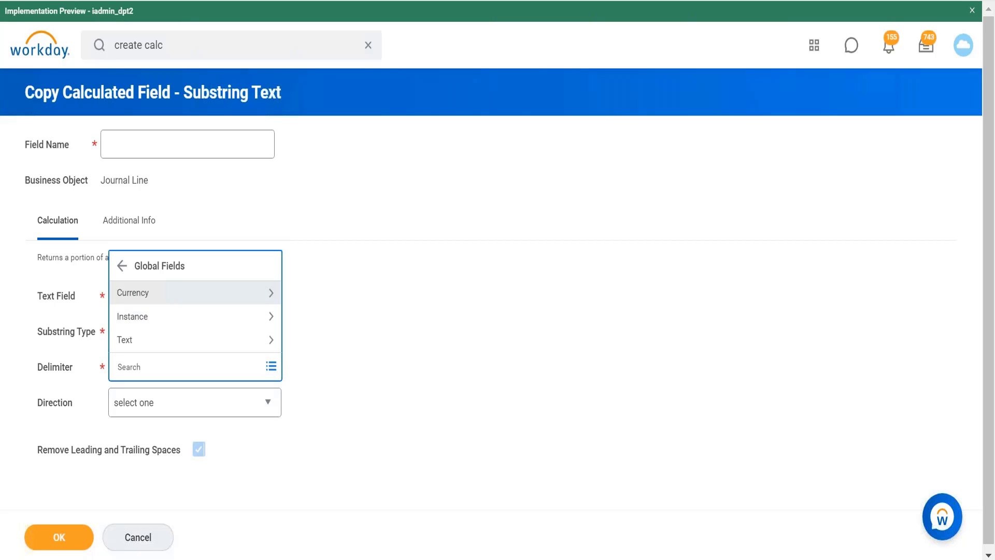
{"action": "left_click", "coordinate": [245, 343]}
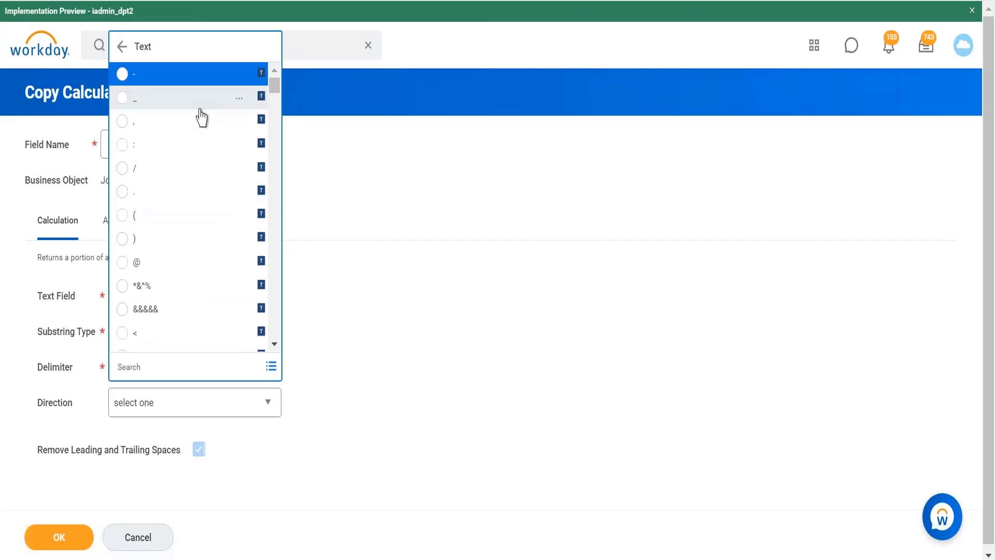
{"action": "left_click", "coordinate": [189, 82]}
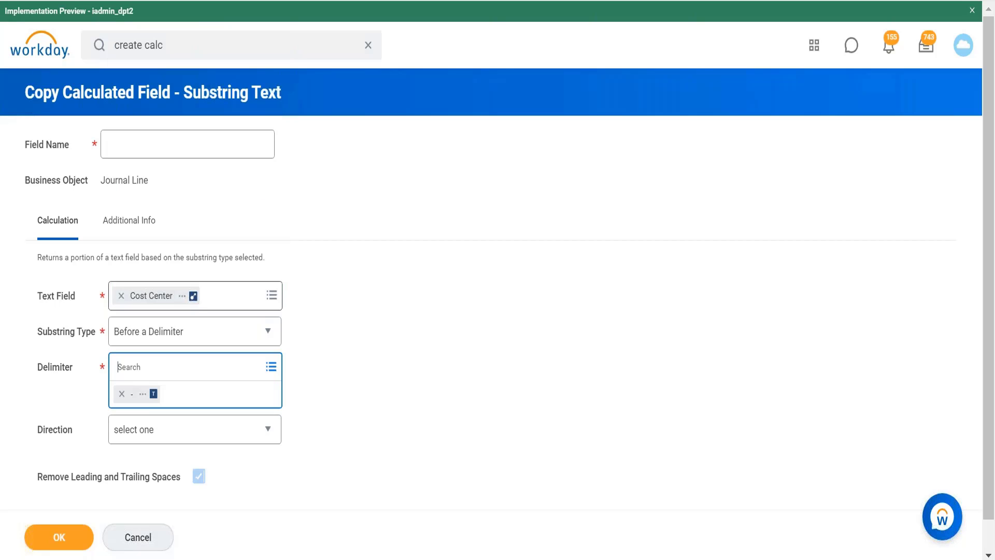
Check the ABC-XYZ sample in the text editor and set the copied field's direction to Forward.
{"action": "left_click", "coordinate": [256, 431]}
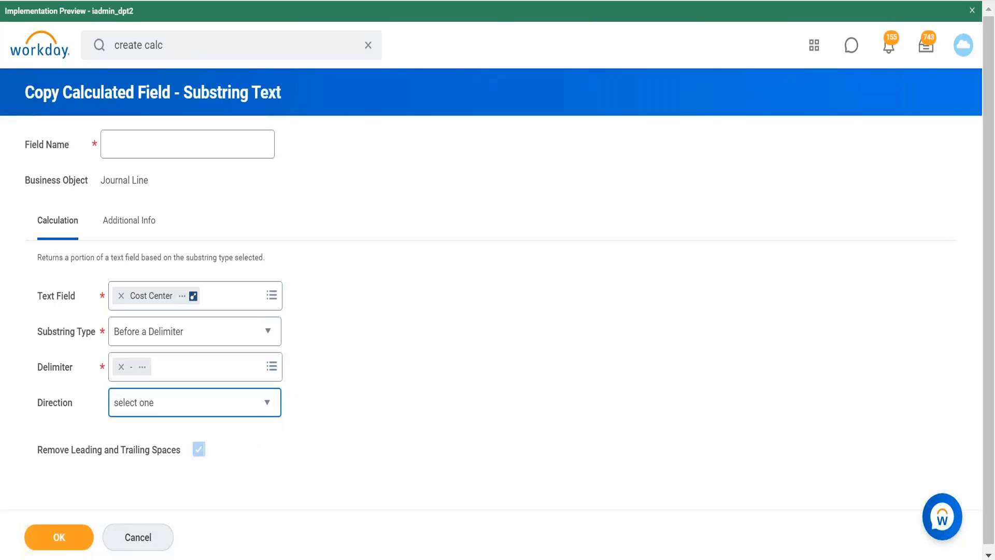
{"action": "left_click", "coordinate": [268, 403]}
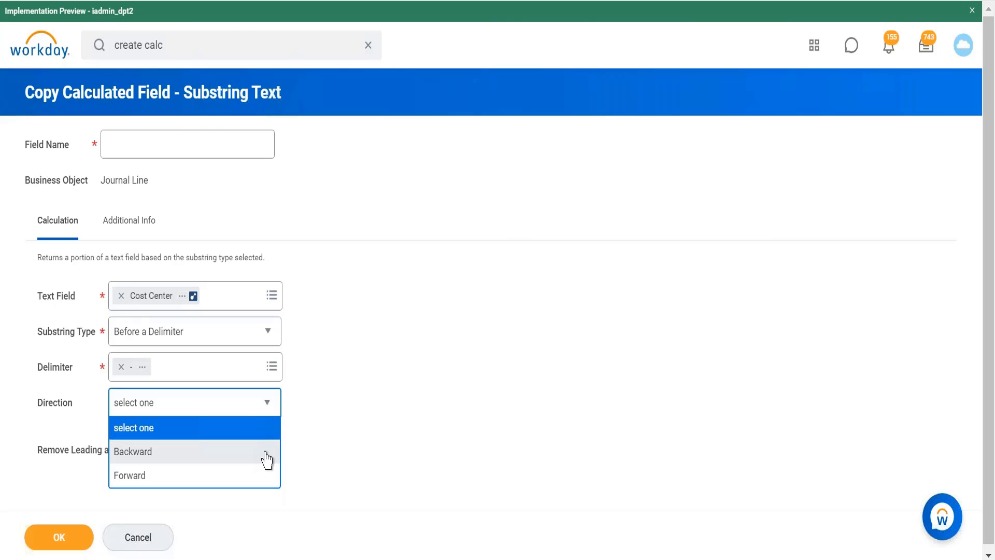
{"action": "key", "text": "alt+Tab"}
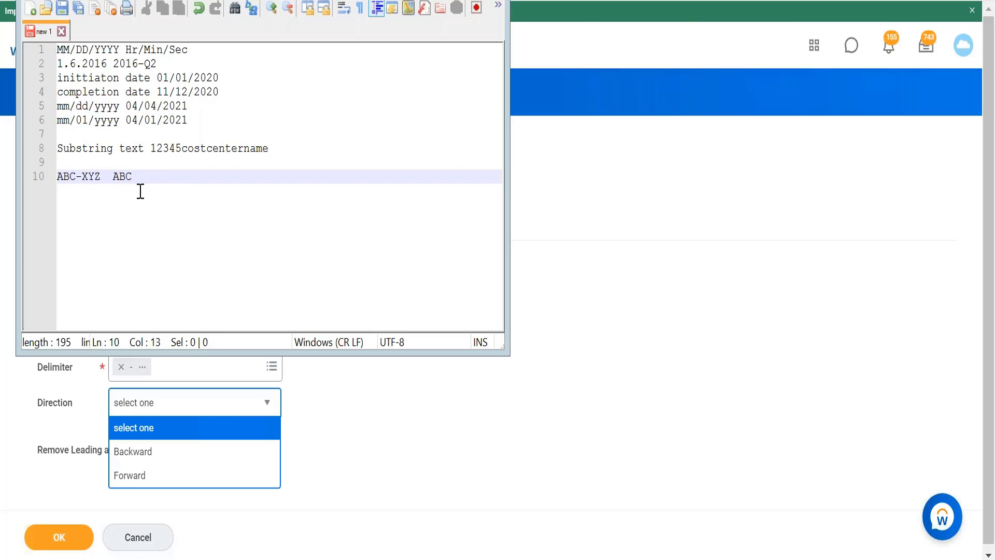
{"action": "key", "text": "alt+Tab"}
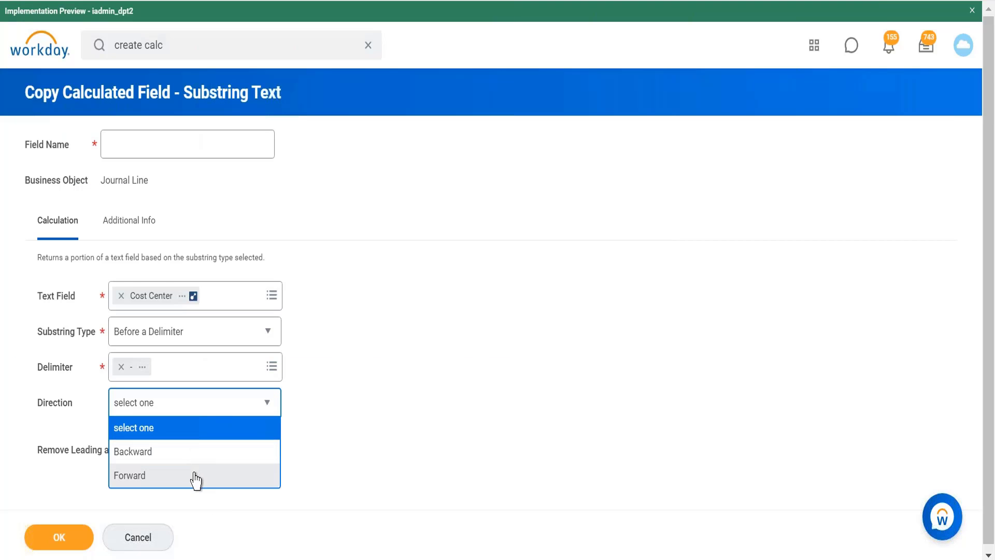
{"action": "left_click", "coordinate": [195, 476]}
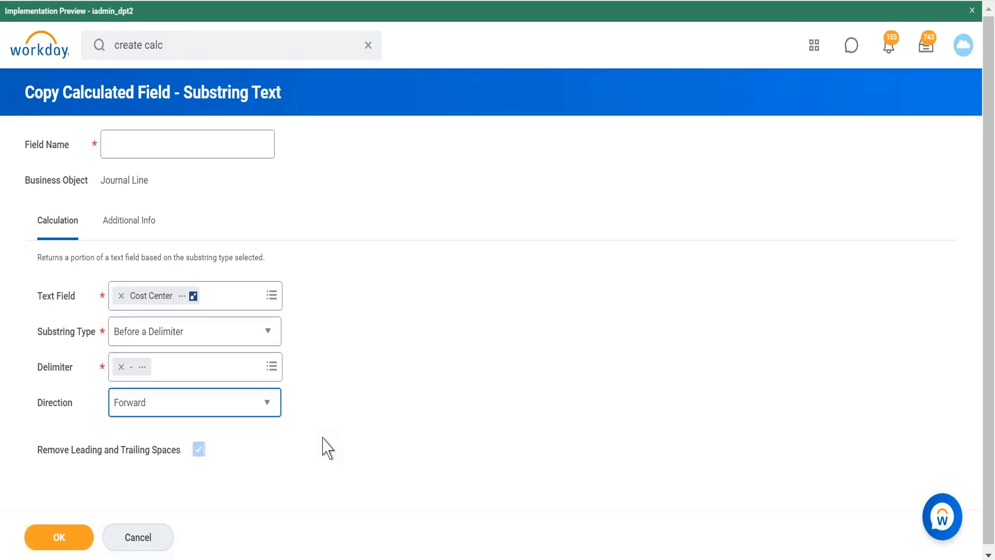
Switch to the text editor, add the sample "07/04 04" on a new line below ABC-XYZ, and return to Workday.
{"action": "key", "text": "alt+Tab"}
{"action": "key", "text": "alt+Tab"}
{"action": "key", "text": "alt+Tab"}
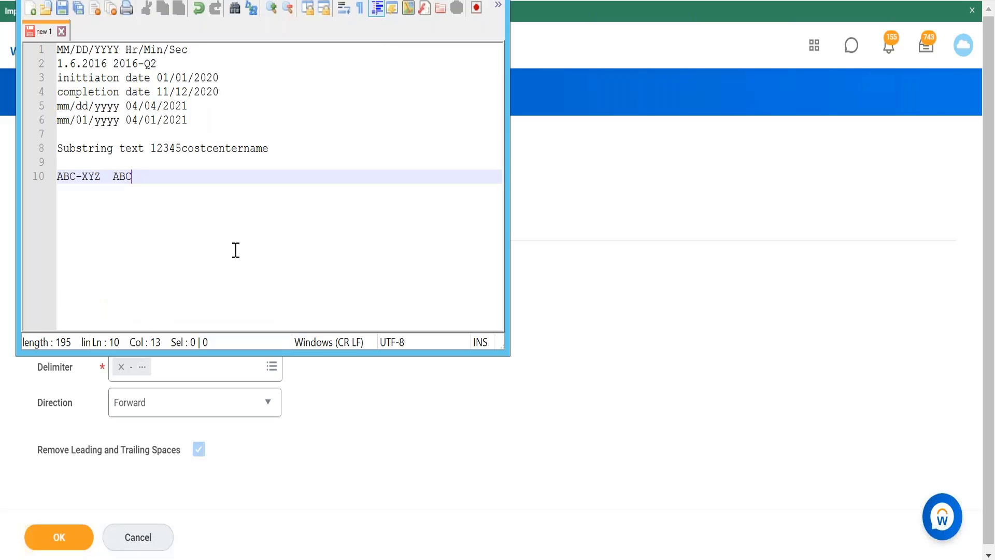
{"action": "key", "text": "Return"}
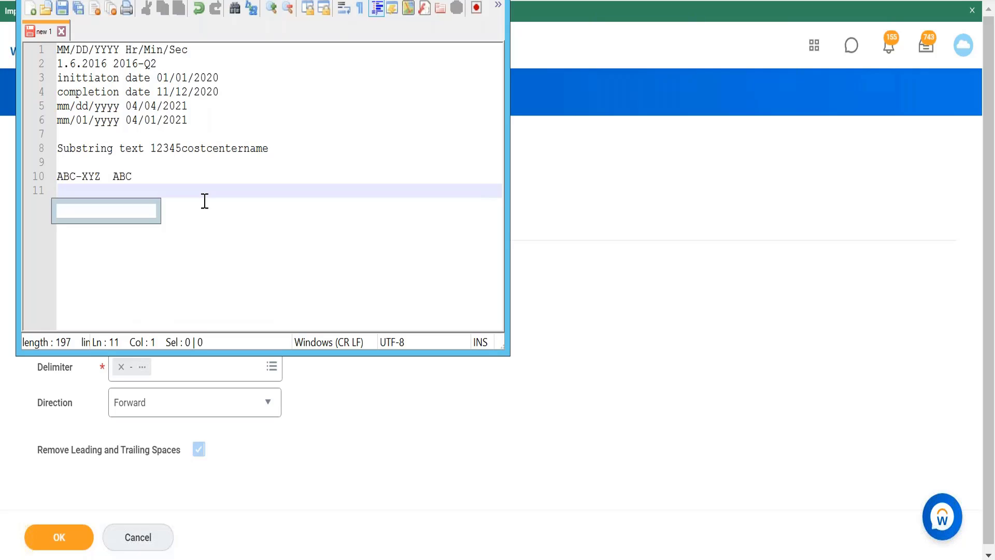
{"action": "type", "text": "07/04"}
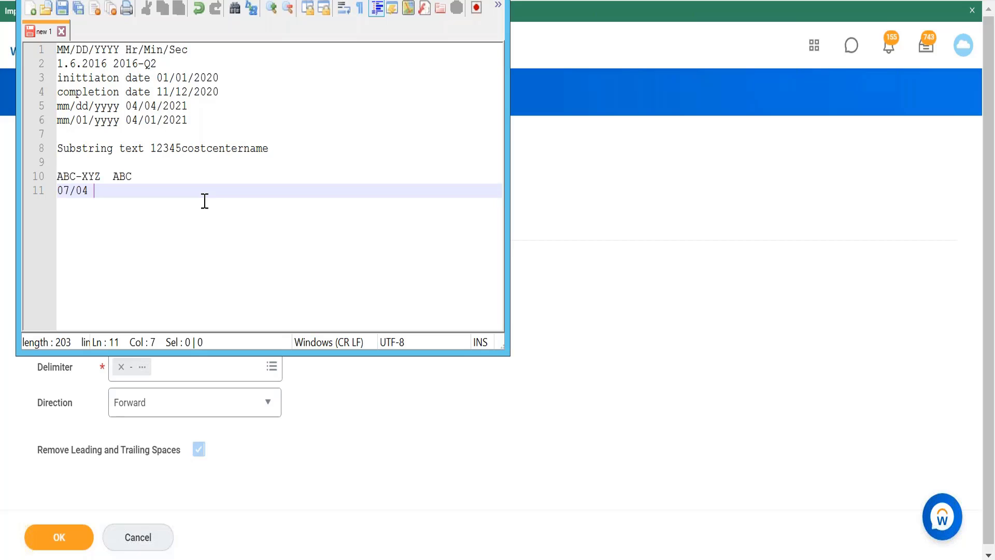
{"action": "type", "text": "04"}
{"action": "left_click", "coordinate": [446, 1]}
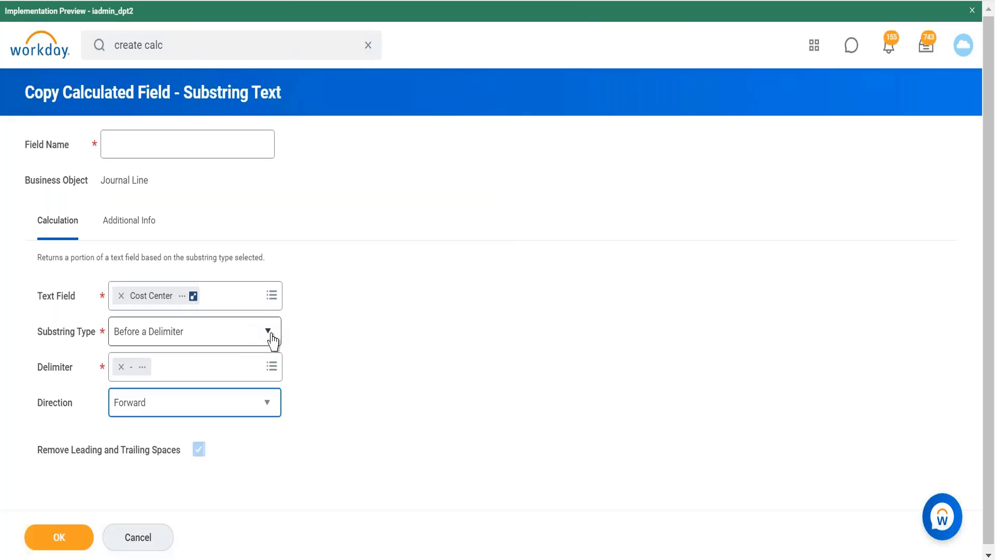
Check the 07/04 sample in the text editor and set the copied field's substring type to After a Delimiter.
{"action": "key", "text": "alt+Tab"}
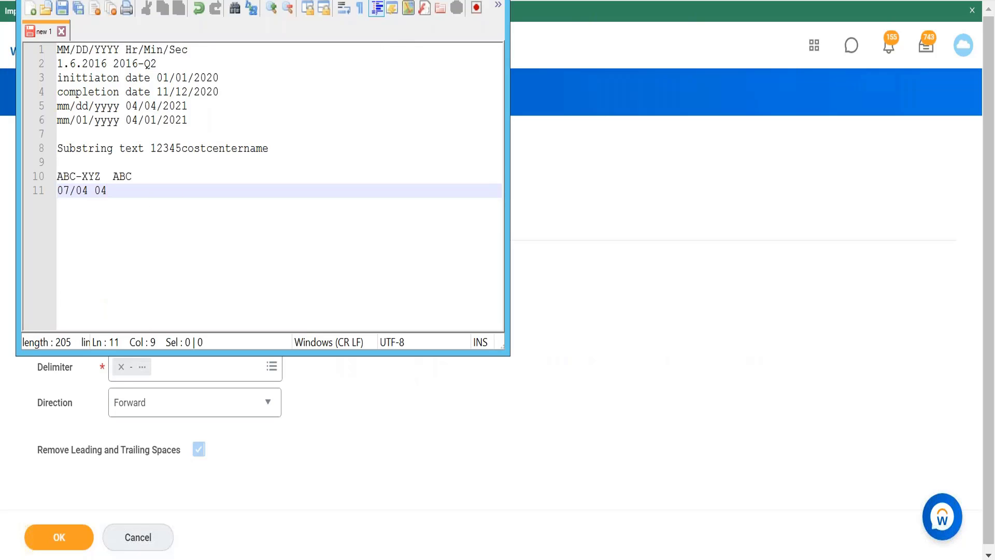
{"action": "left_click", "coordinate": [446, 1]}
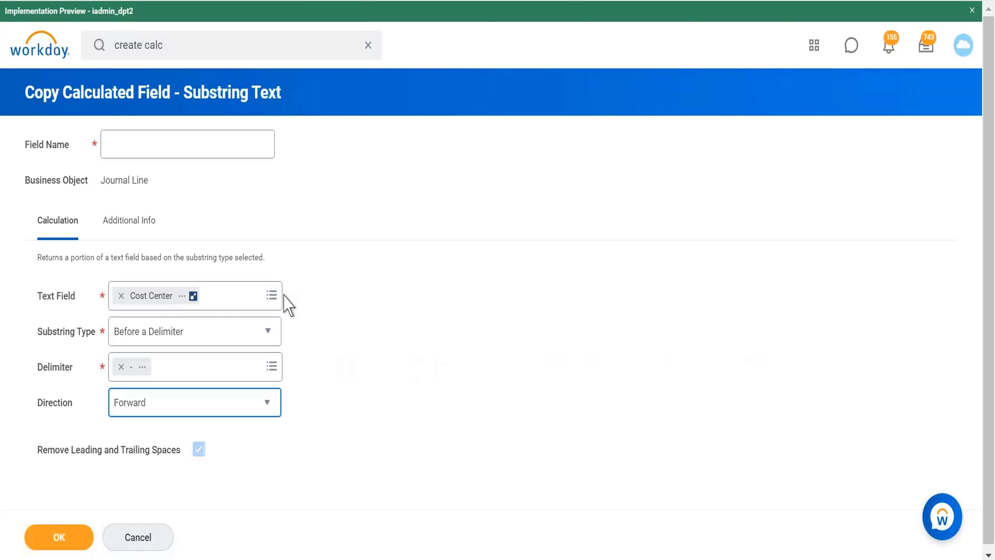
{"action": "left_click", "coordinate": [269, 335]}
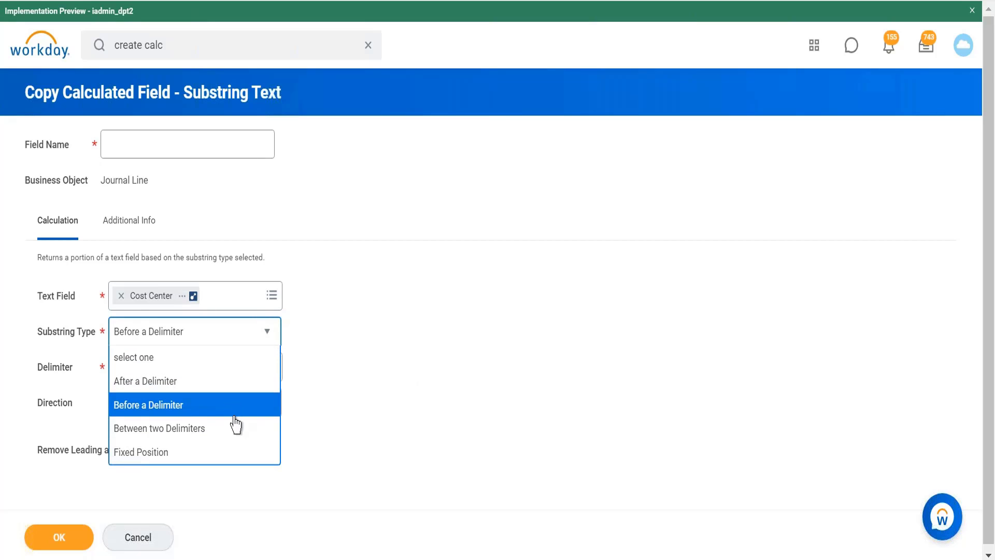
{"action": "left_click", "coordinate": [246, 379]}
Set the delimiter to the slash from the global text fields and compare it with the 07/04 sample in the text editor.
{"action": "left_click", "coordinate": [222, 377]}
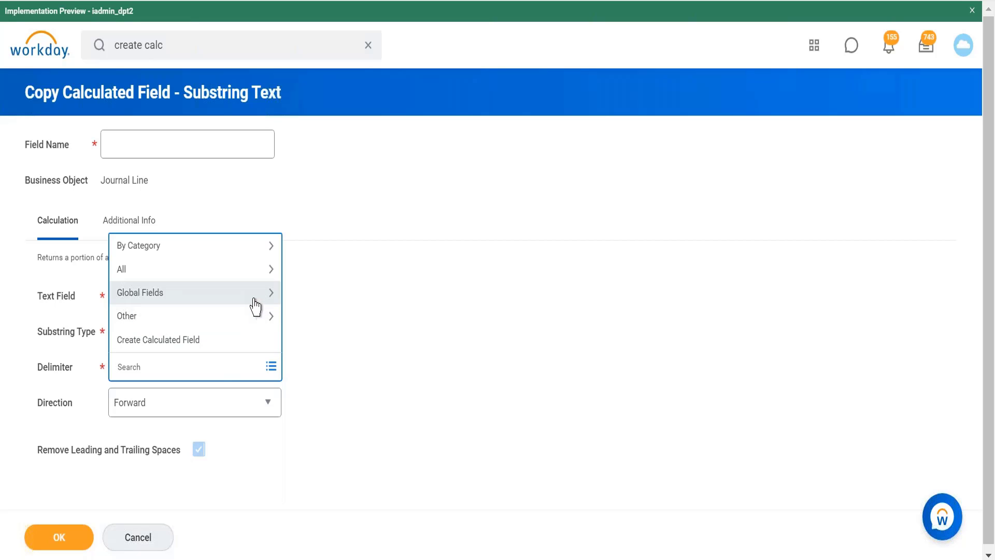
{"action": "left_click", "coordinate": [222, 305]}
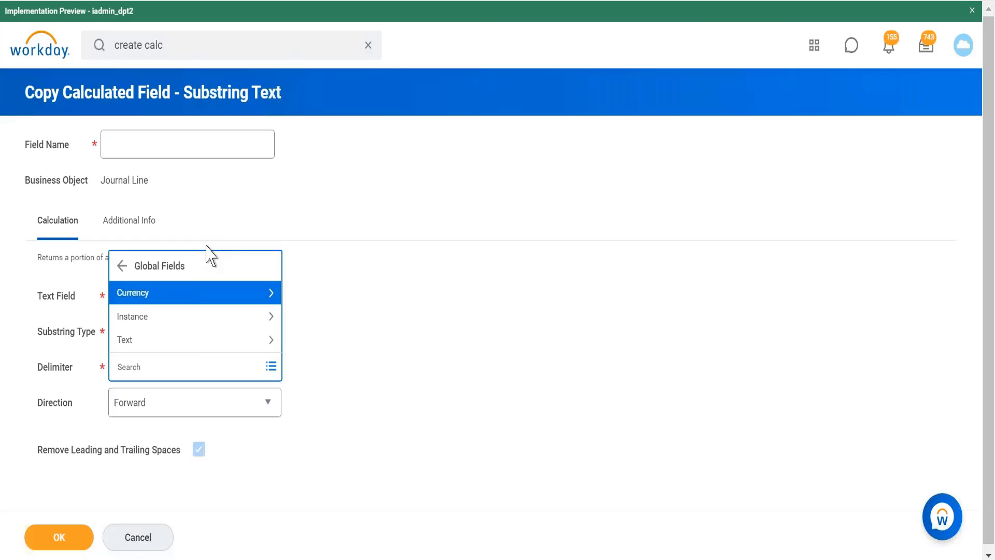
{"action": "left_click", "coordinate": [173, 342]}
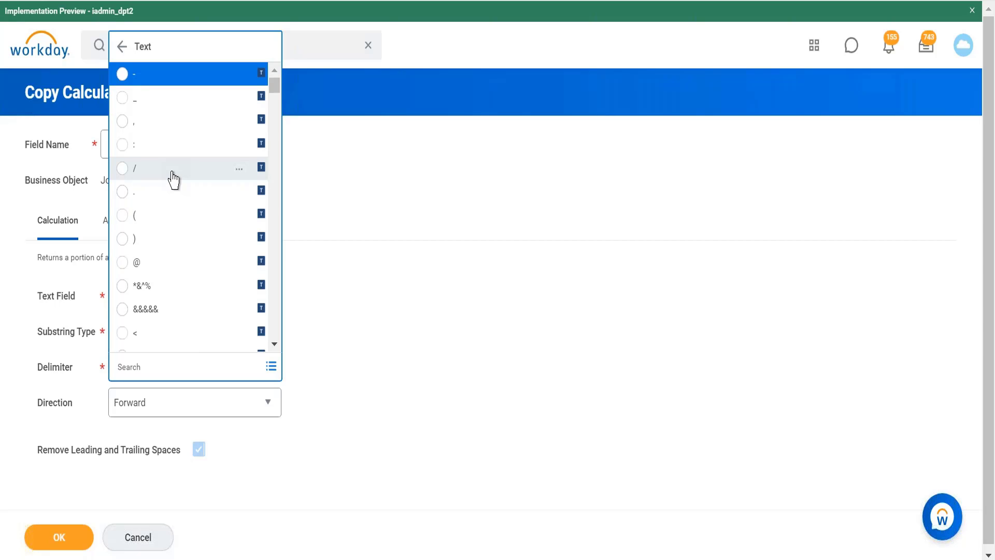
{"action": "left_click", "coordinate": [174, 174]}
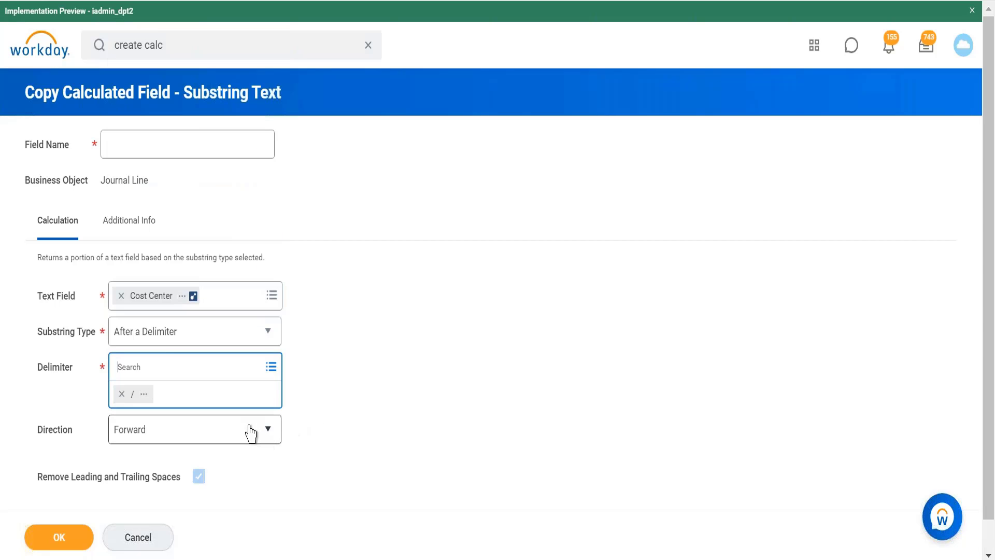
{"action": "mouse_move", "coordinate": [253, 437]}
{"action": "key", "text": "alt+Tab"}
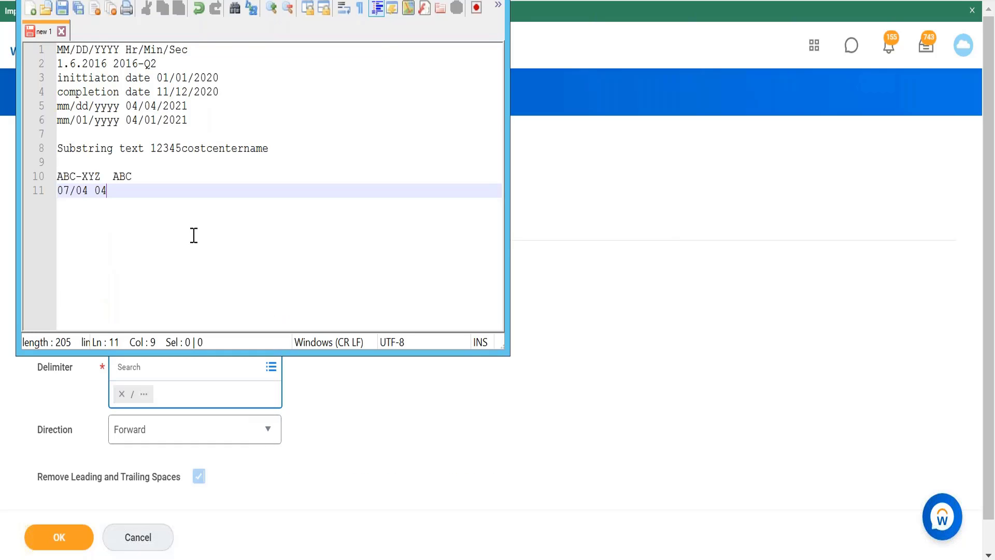
{"action": "key", "text": "alt+Tab"}
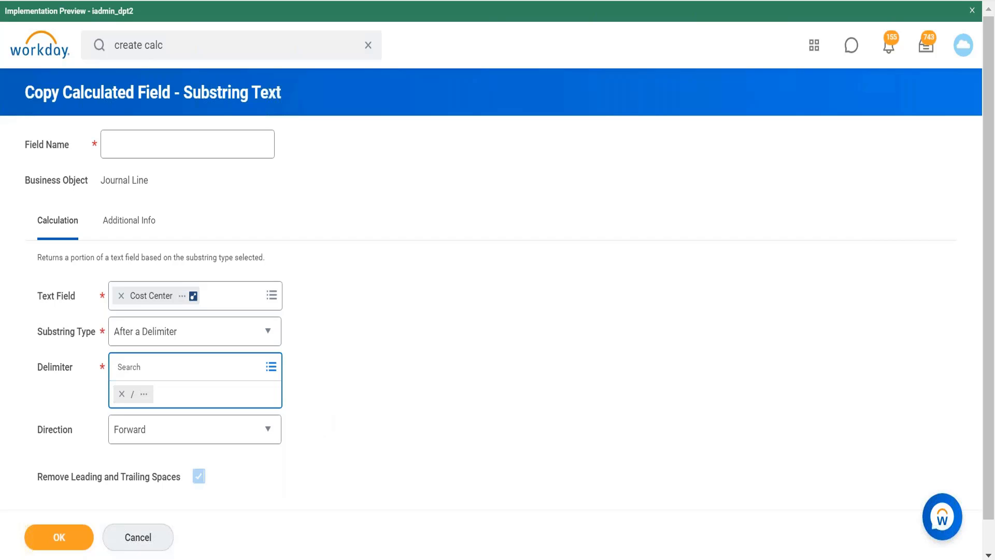
Switch to the text editor, add the sample "ABC-[XYZ] XYZ" on a new line below 07/04, and return to Workday.
{"action": "key", "text": "alt+Tab"}
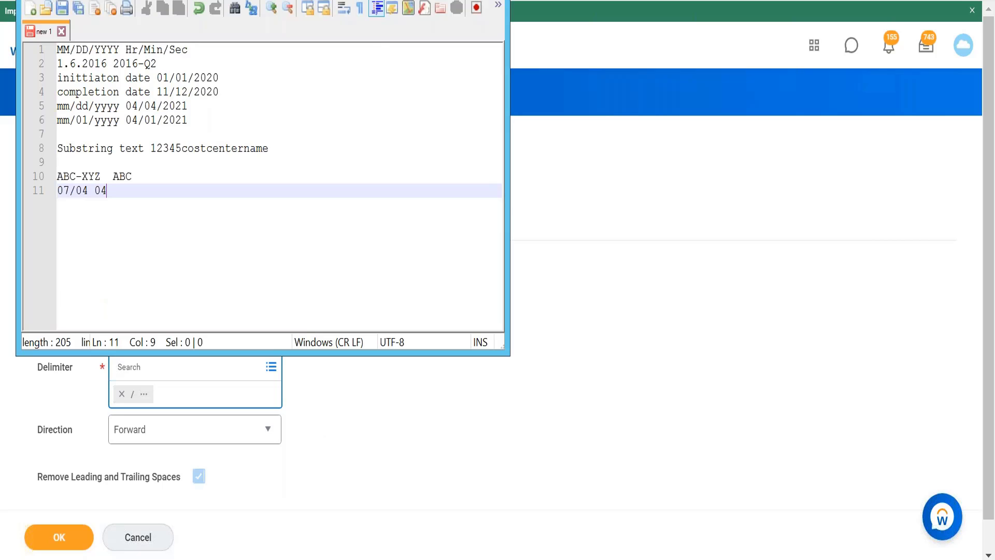
{"action": "key", "text": "Return"}
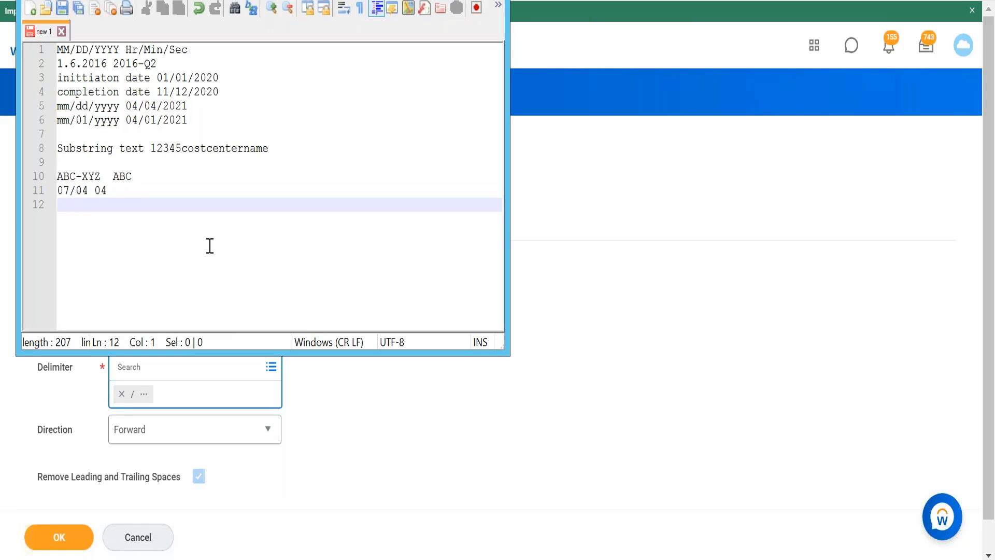
{"action": "type", "text": "ABC-"}
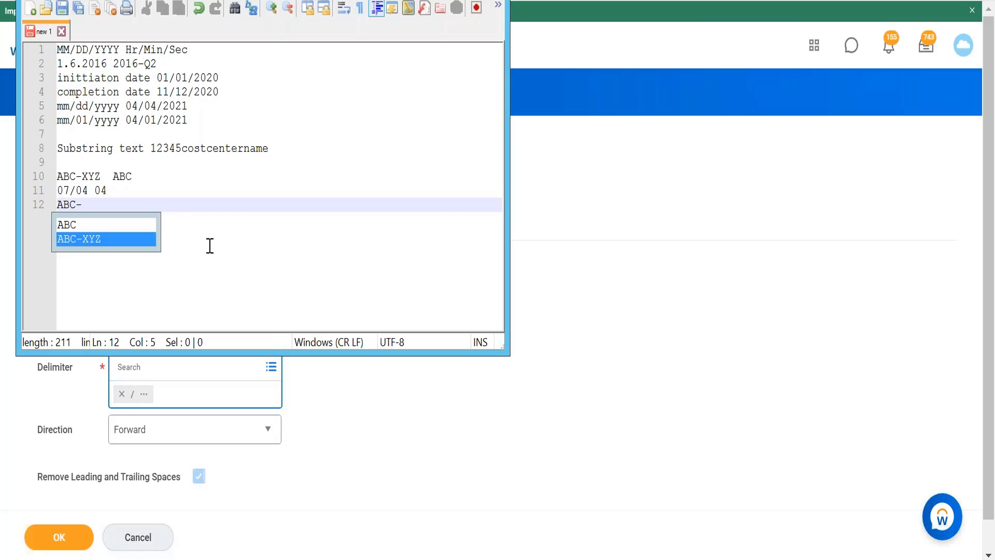
{"action": "type", "text": "["}
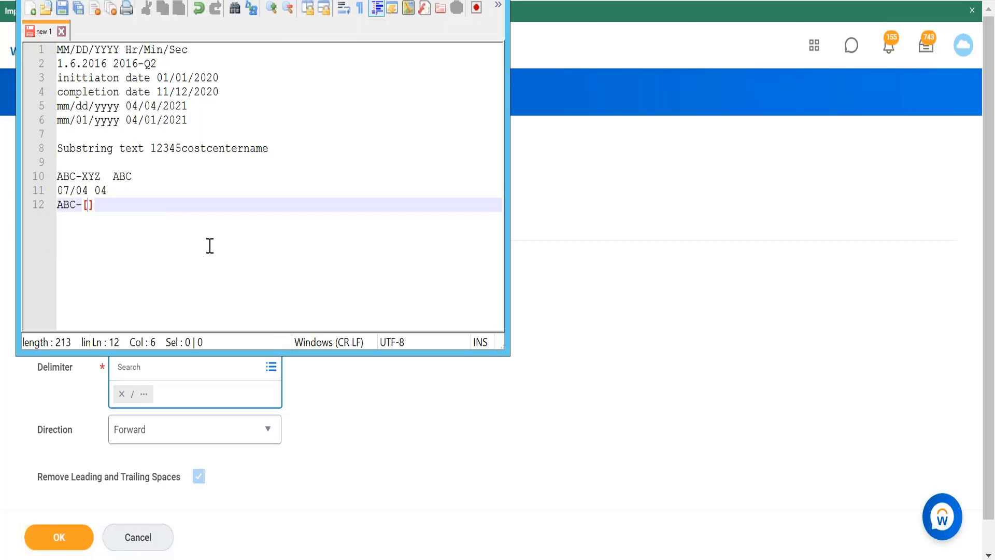
{"action": "type", "text": "XY"}
{"action": "key", "text": "BackSpace"}
{"action": "type", "text": "YZ"}
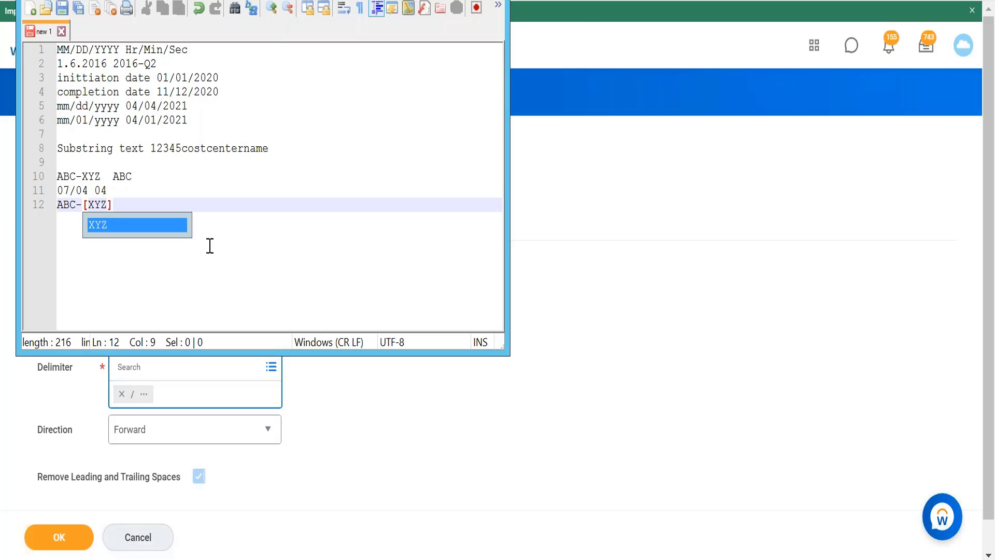
{"action": "key", "text": "Escape"}
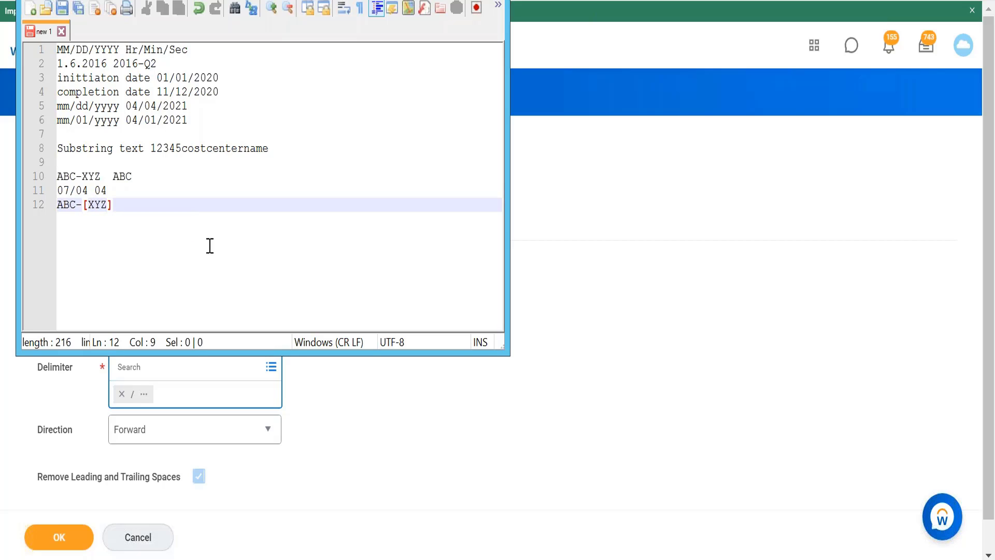
{"action": "left_click", "coordinate": [130, 204]}
{"action": "type", "text": "XYZ"}
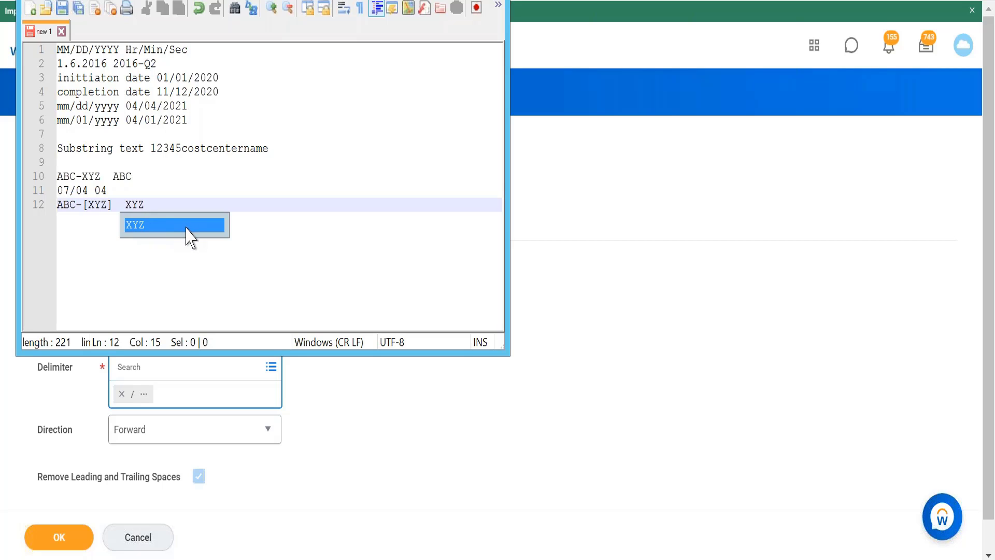
{"action": "left_click", "coordinate": [290, 283]}
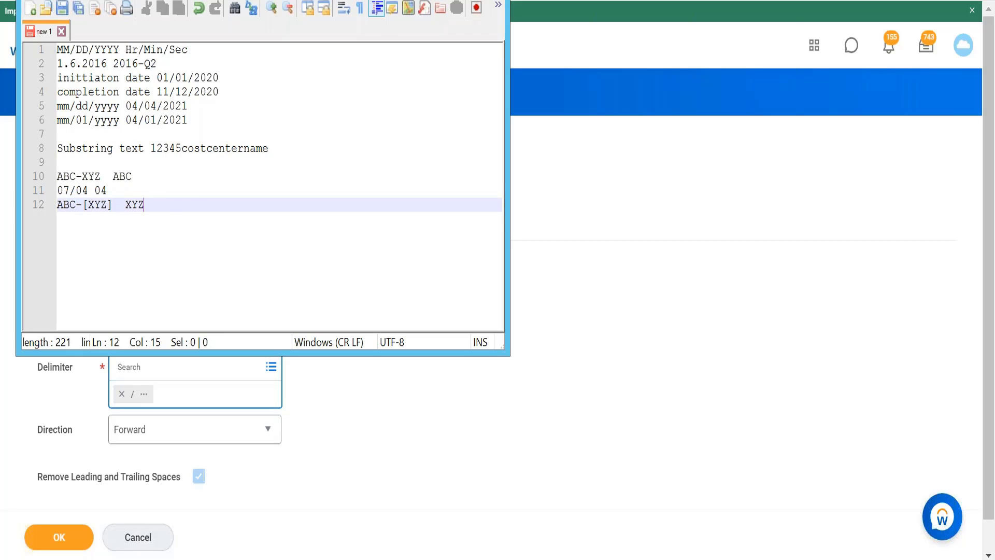
{"action": "left_click", "coordinate": [447, 0]}
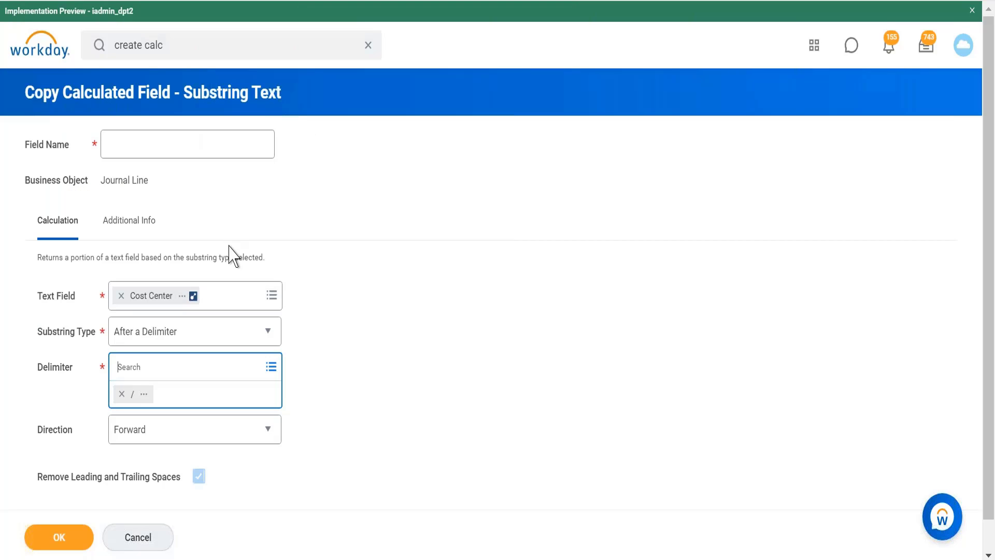
Set the copied field's substring type to Between two Delimiters and check the ABC-[XYZ] sample in the text editor.
{"action": "left_click", "coordinate": [257, 331]}
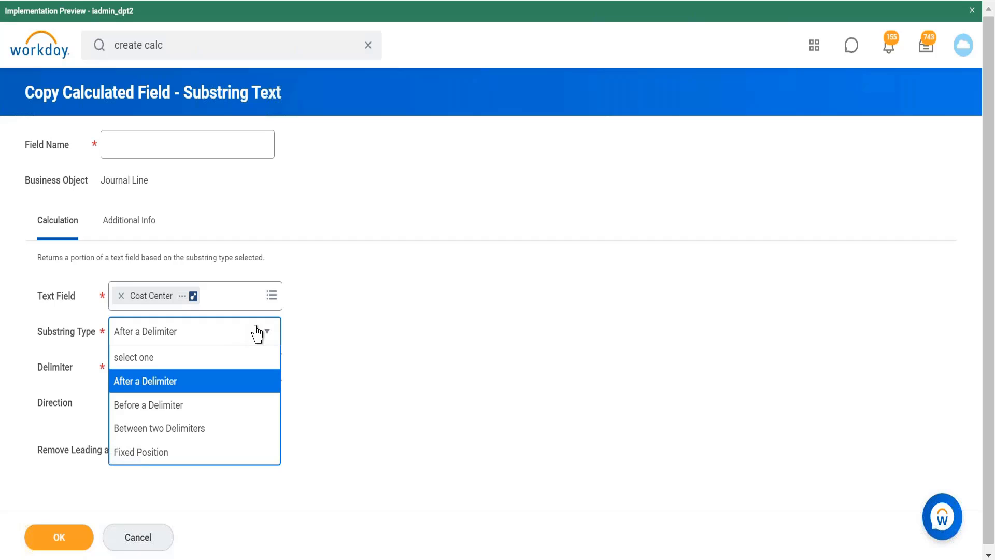
{"action": "left_click", "coordinate": [220, 430]}
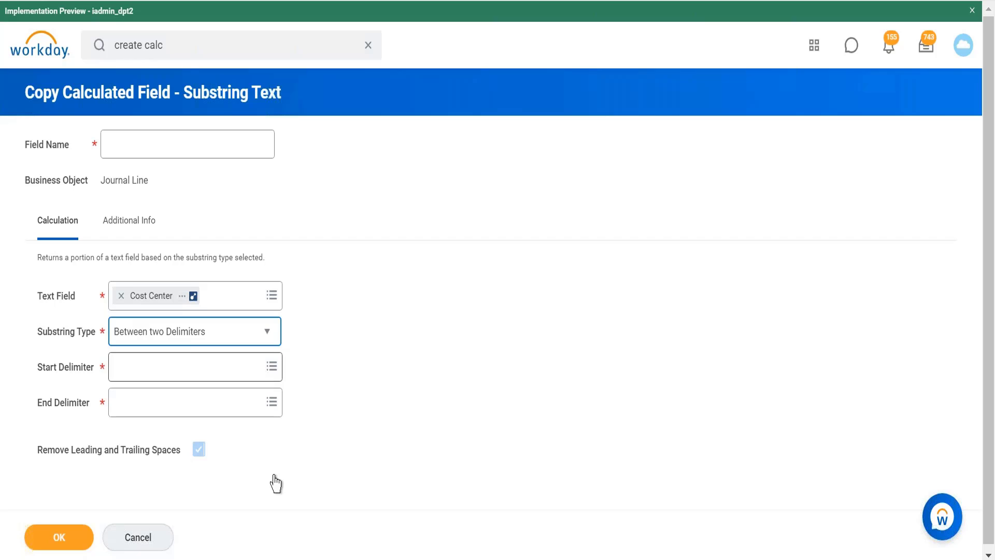
{"action": "left_click", "coordinate": [280, 558]}
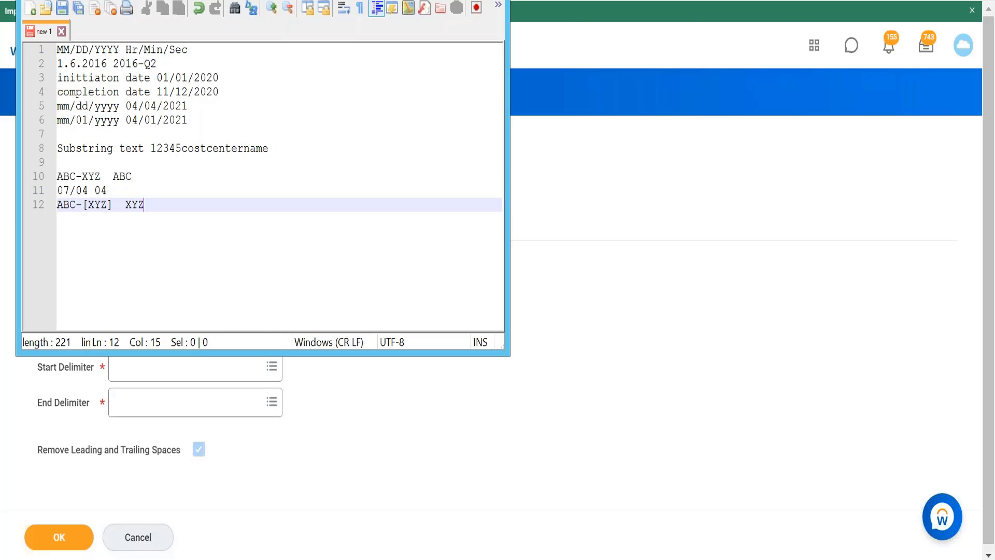
{"action": "left_click", "coordinate": [440, 1]}
Look through the global text fields for an opening square bracket to use as the start delimiter.
{"action": "left_click", "coordinate": [220, 374]}
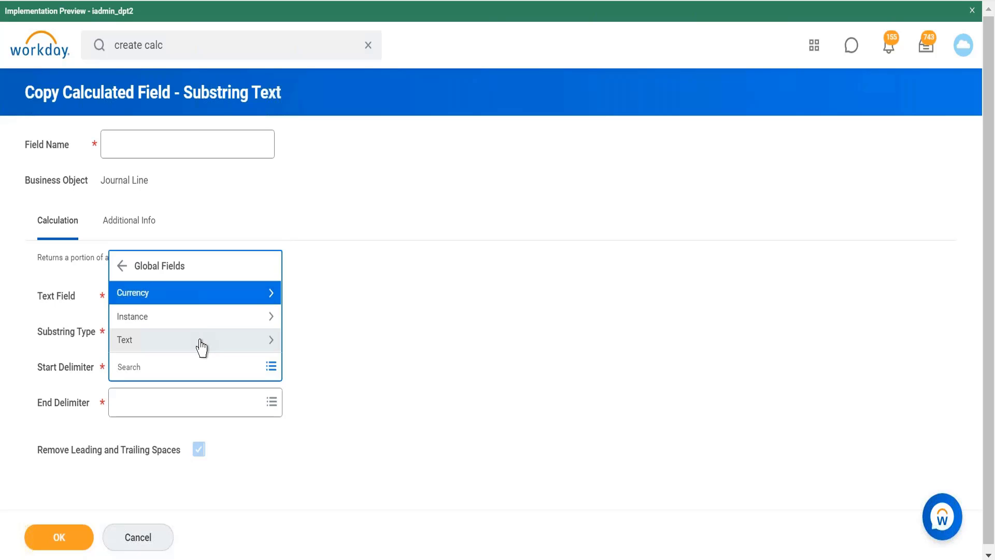
{"action": "left_click", "coordinate": [201, 346]}
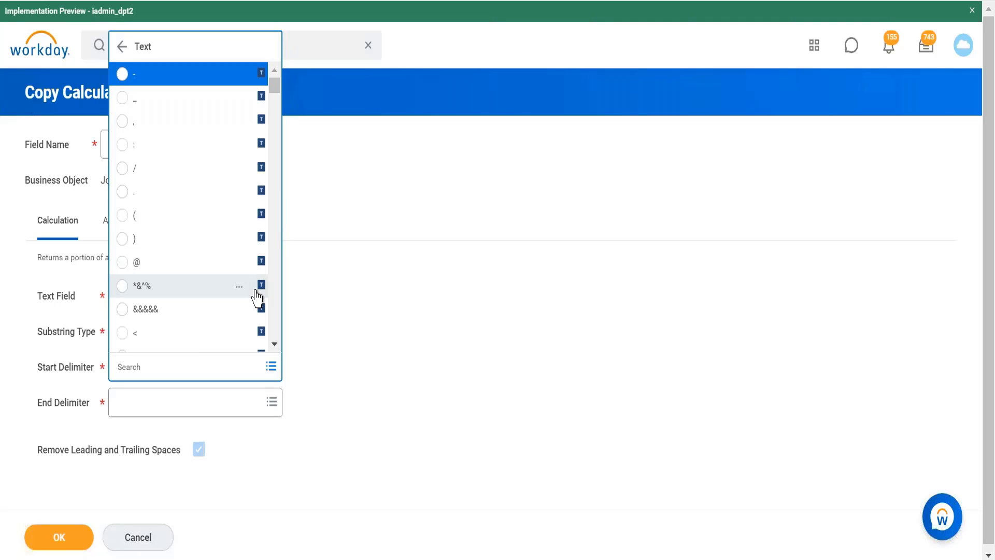
{"action": "left_click", "coordinate": [275, 344]}
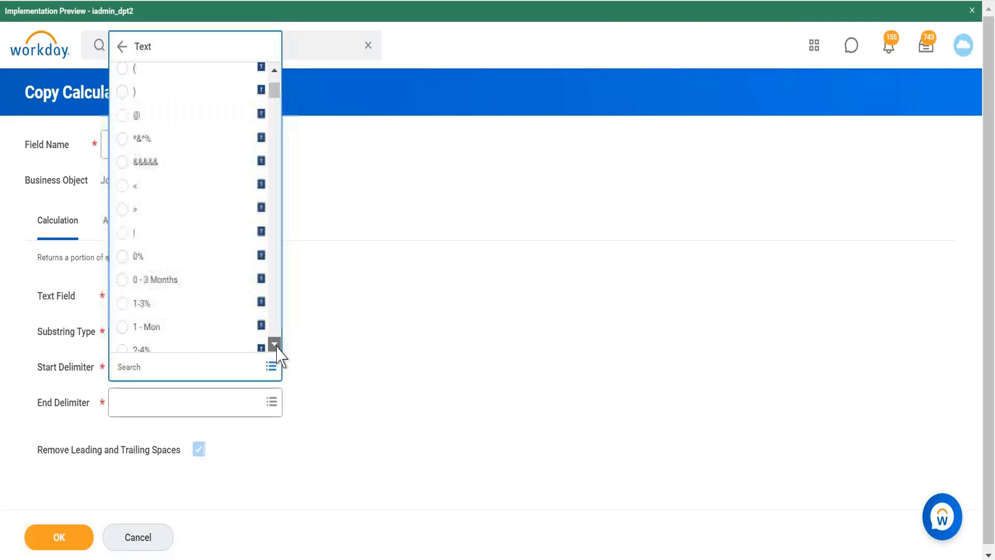
{"action": "scroll", "coordinate": [278, 354], "scroll_direction": "down", "scroll_amount": 10}
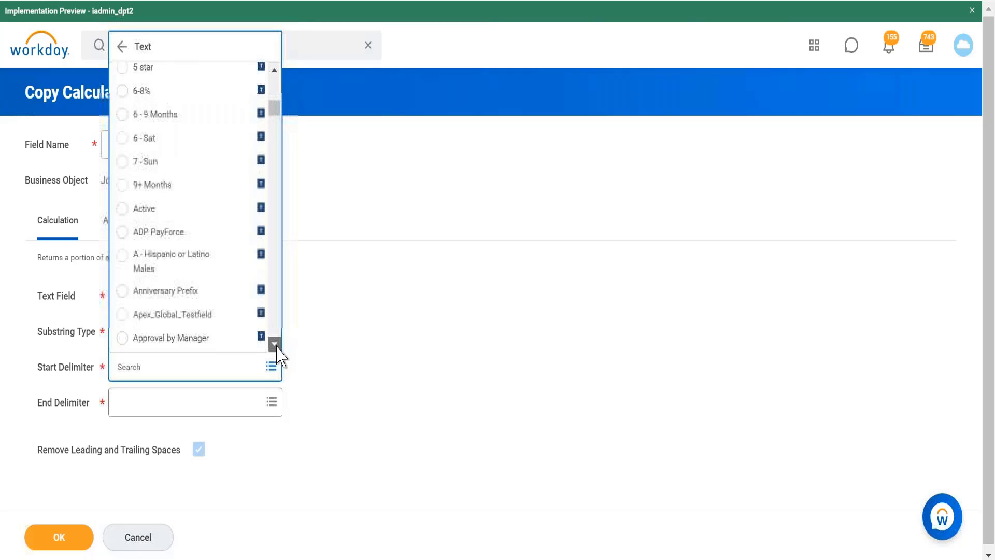
{"action": "left_click", "coordinate": [226, 369]}
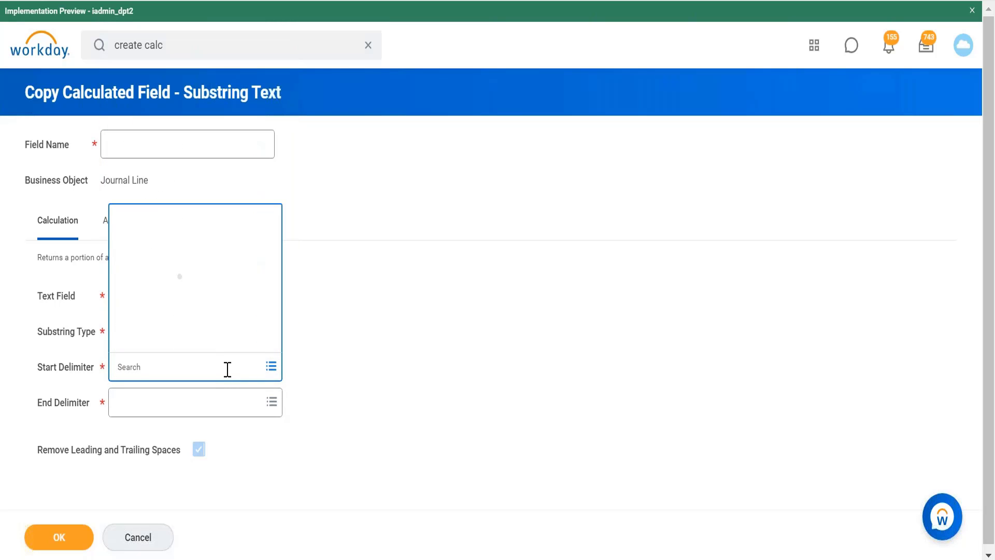
{"action": "type", "text": "("}
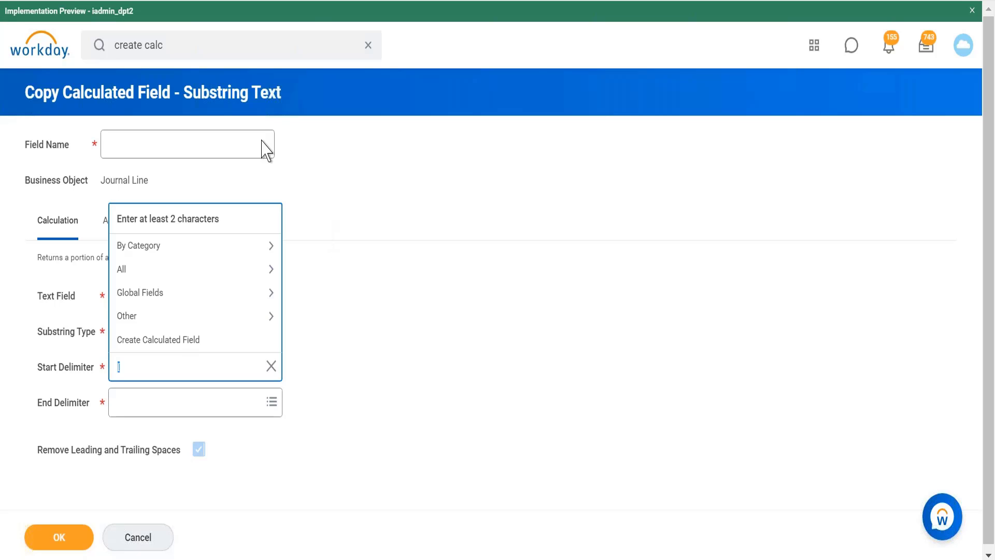
Rerun the "create calc" search, discard the copied field's changes, and open the Create Calculated Field task.
{"action": "left_click", "coordinate": [183, 45]}
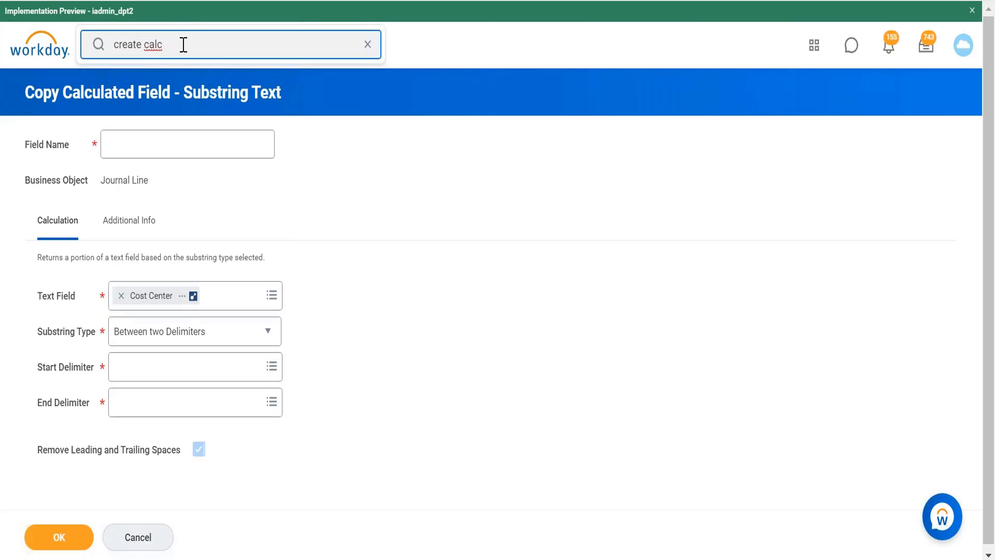
{"action": "key", "text": "Return"}
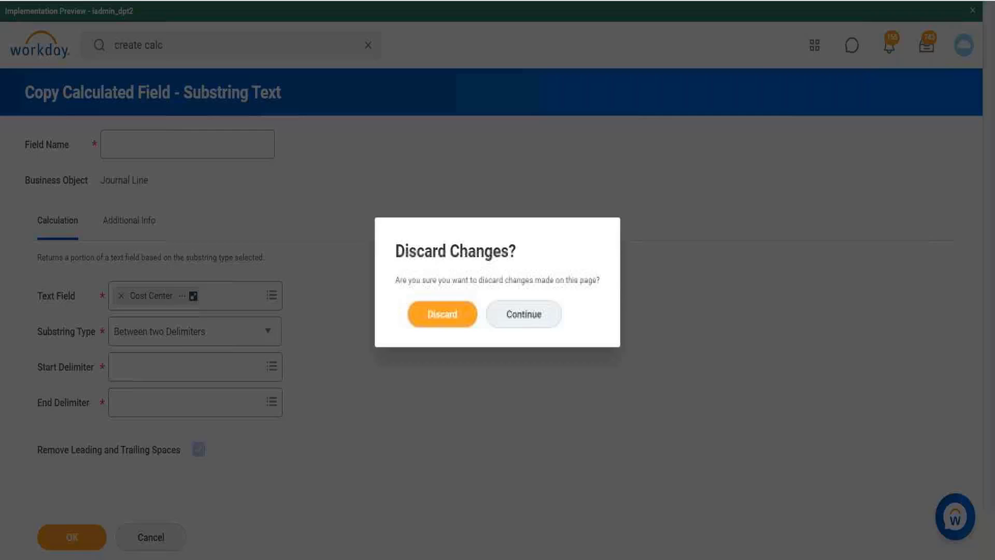
{"action": "left_click", "coordinate": [430, 317]}
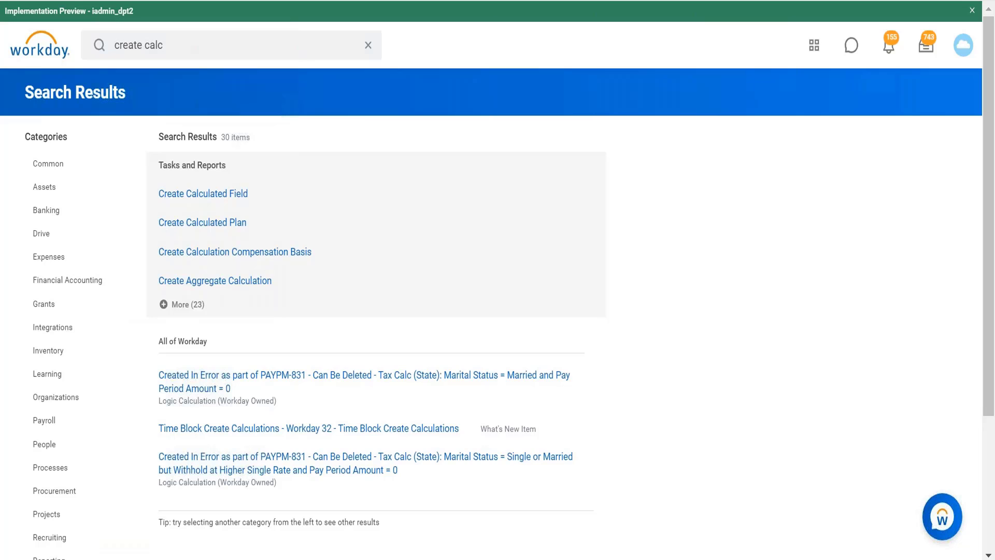
{"action": "left_click", "coordinate": [234, 195]}
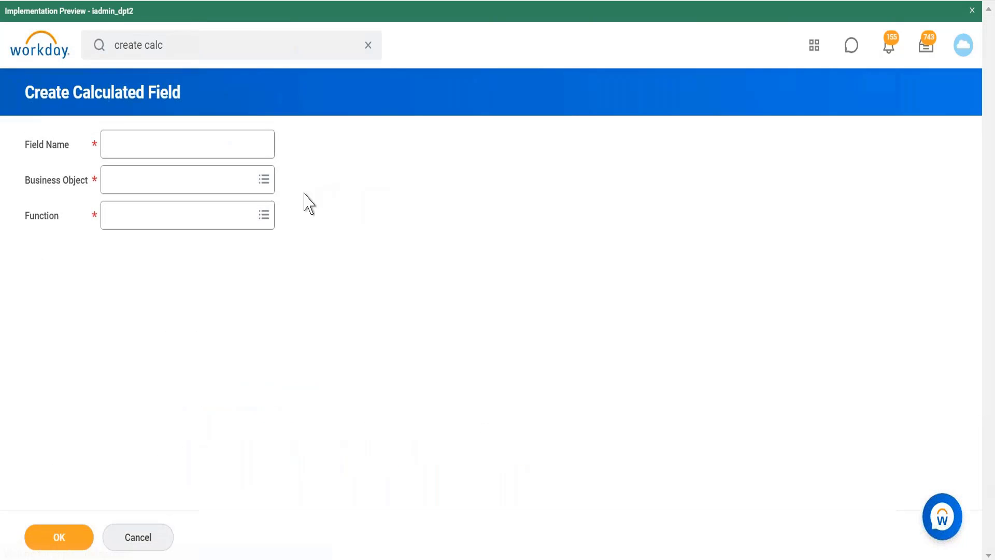
Name the new calculated field "CF square parenthesis text constant" and set its business object to Global.
{"action": "left_click", "coordinate": [222, 140]}
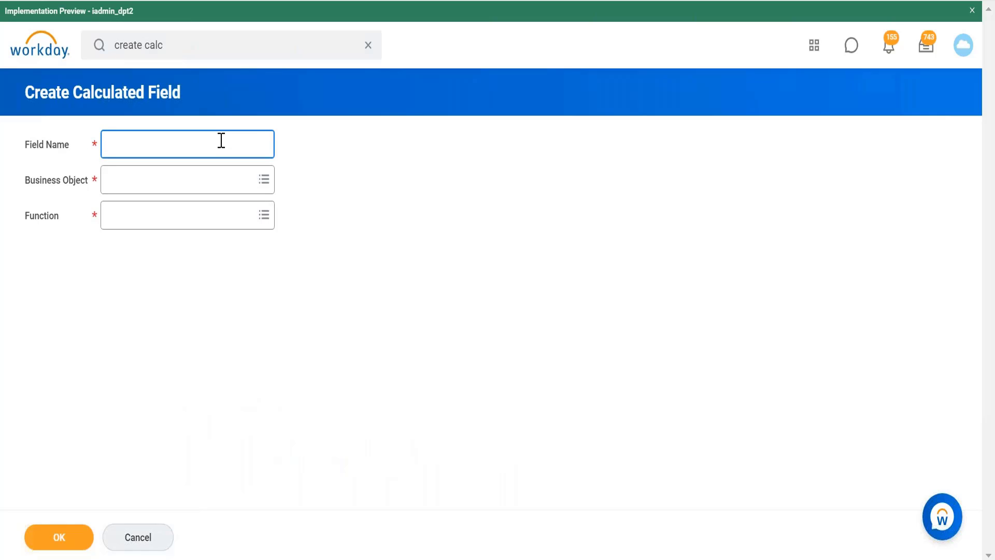
{"action": "type", "text": "CF square parenthesis text c"}
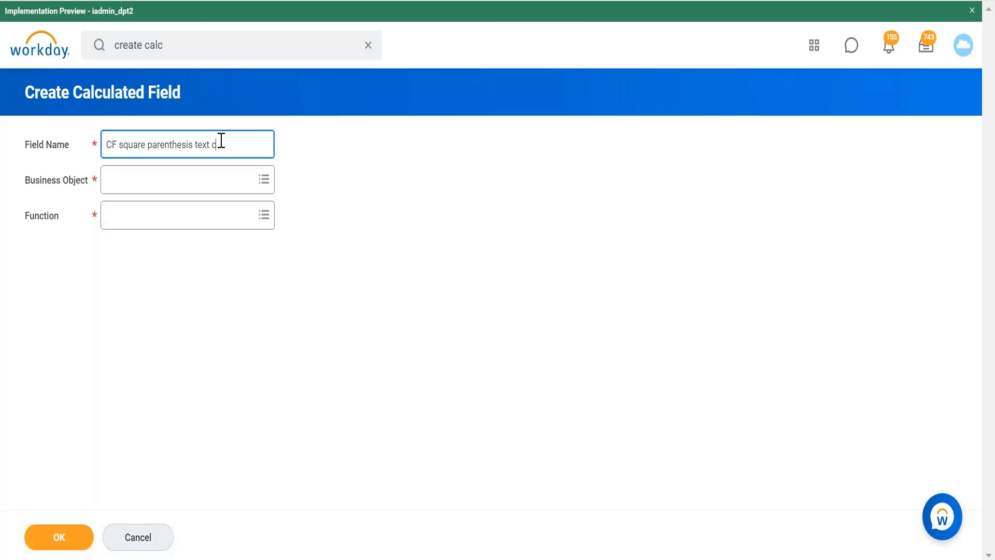
{"action": "type", "text": "onstant"}
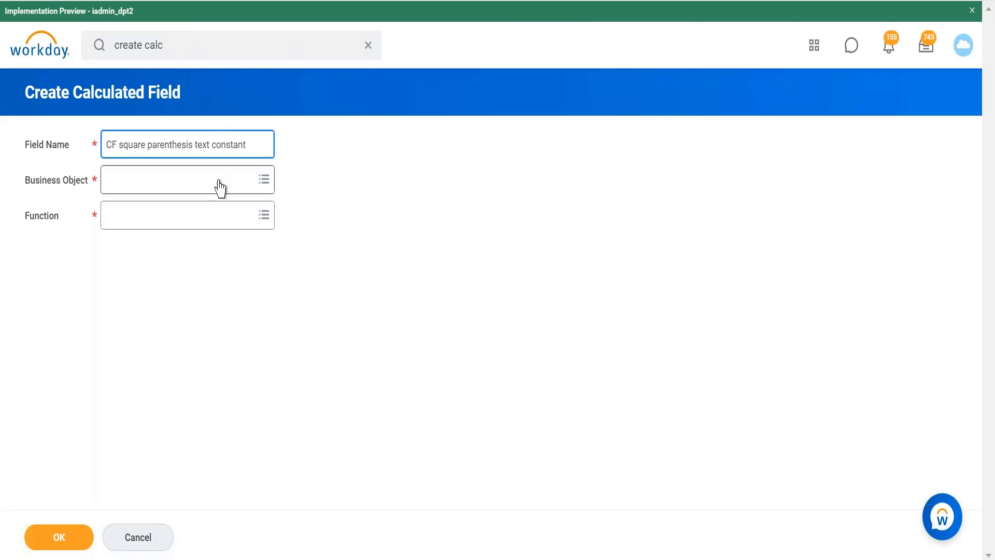
{"action": "left_click", "coordinate": [220, 188]}
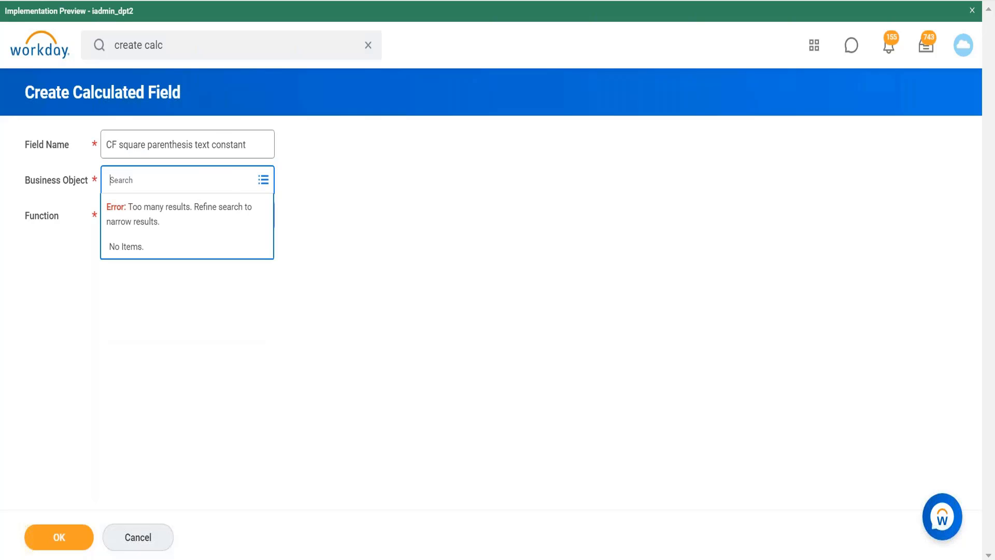
{"action": "type", "text": "global"}
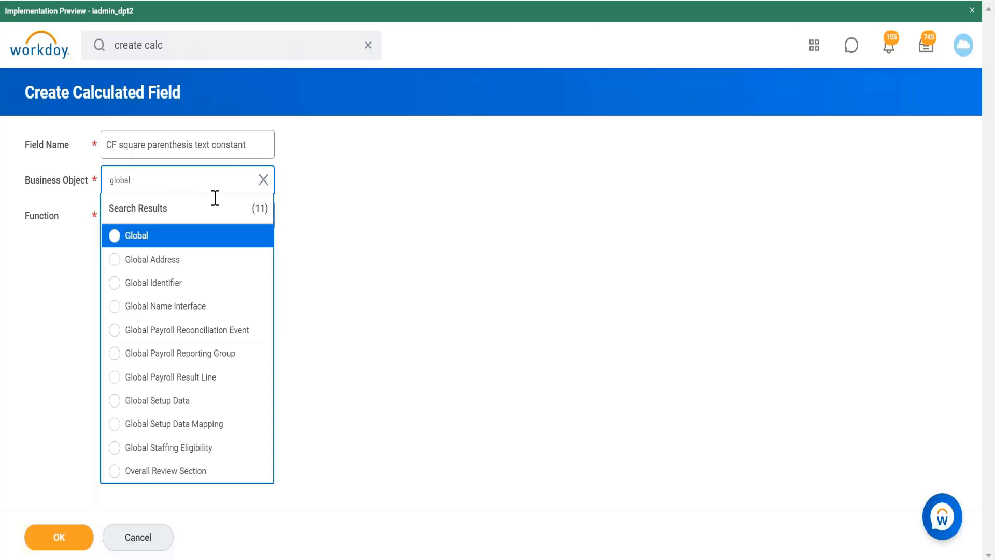
{"action": "left_click", "coordinate": [222, 239]}
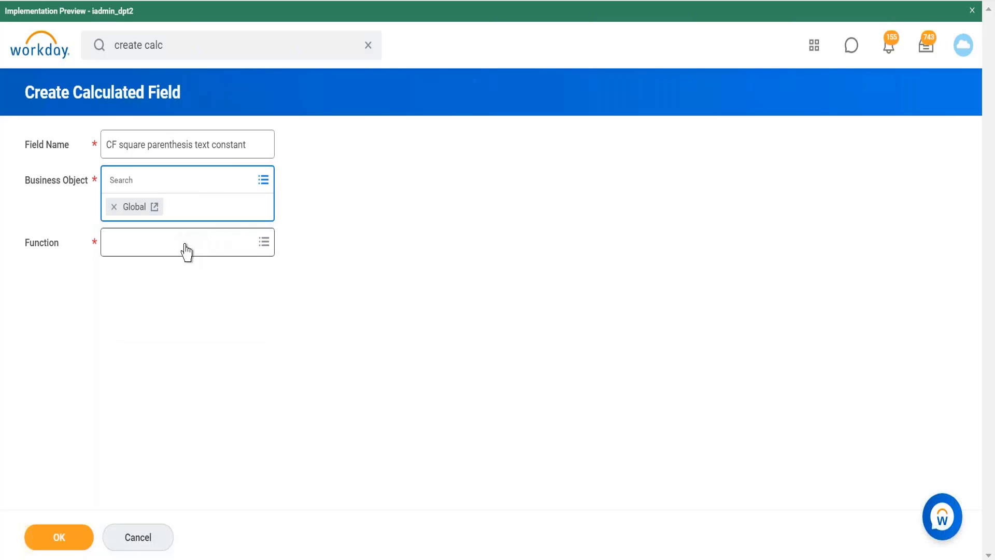
Set the new calculated field's function to Text Constant.
{"action": "left_click", "coordinate": [187, 252]}
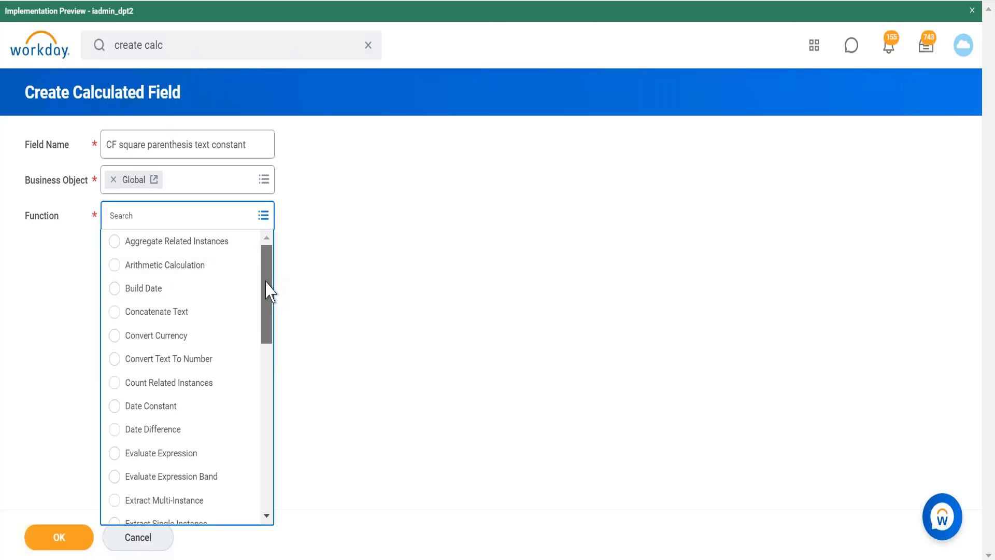
{"action": "scroll", "coordinate": [259, 368], "scroll_direction": "down", "scroll_amount": 3}
{"action": "scroll", "coordinate": [259, 369], "scroll_direction": "down", "scroll_amount": 3}
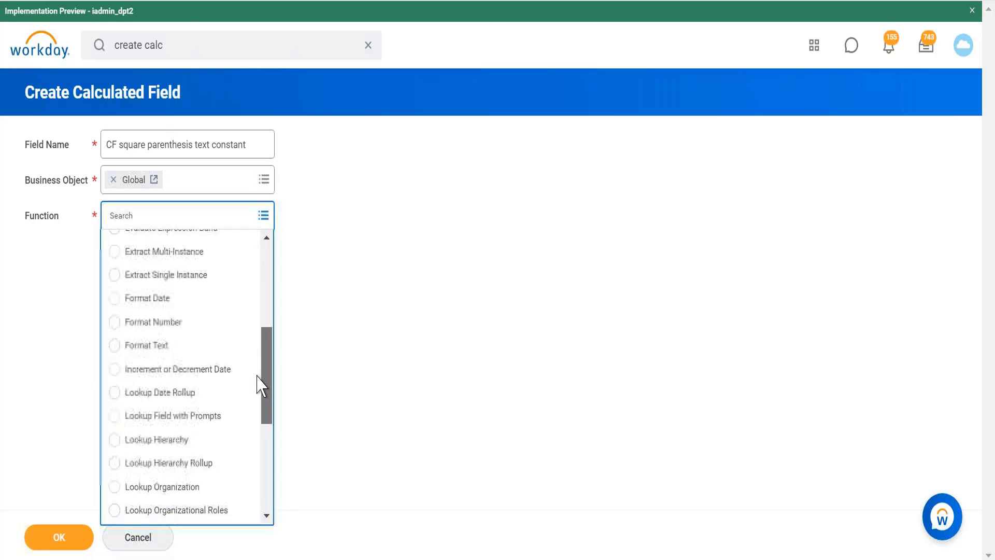
{"action": "left_click_drag", "start_coordinate": [259, 389], "coordinate": [259, 482]}
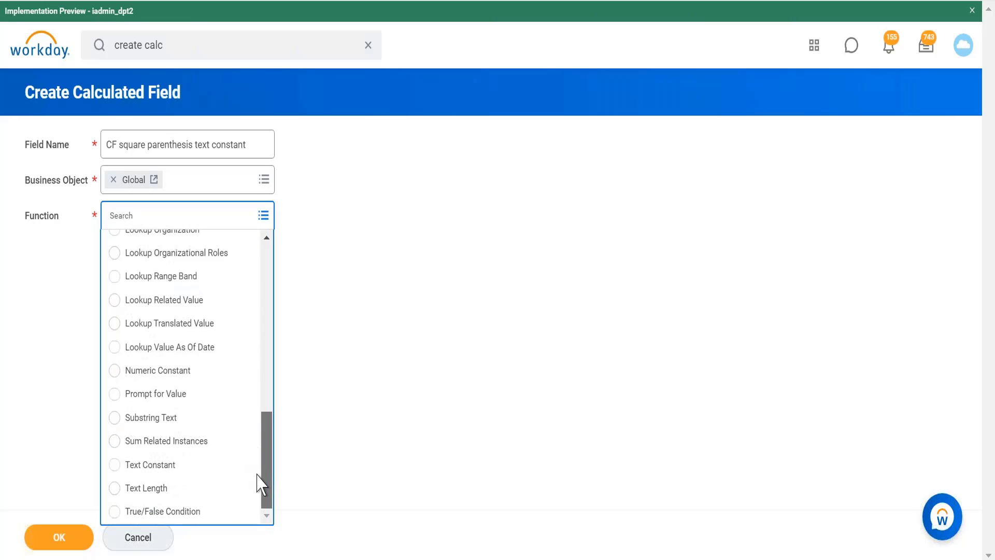
{"action": "left_click", "coordinate": [201, 470]}
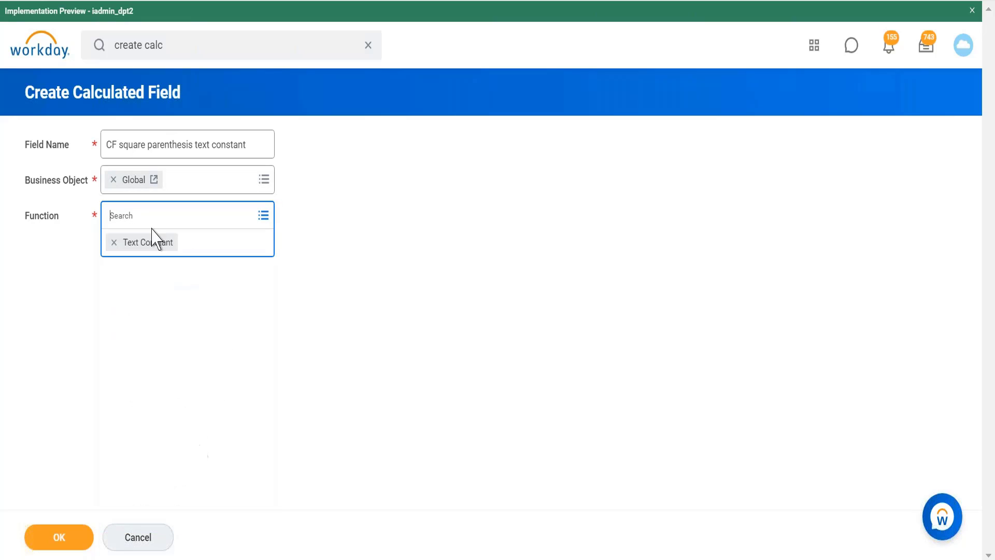
Change the field name to "CF open square parenthesis text constant" and continue to the calculation definition.
{"action": "left_click", "coordinate": [119, 145]}
{"action": "type", "text": "ope"}
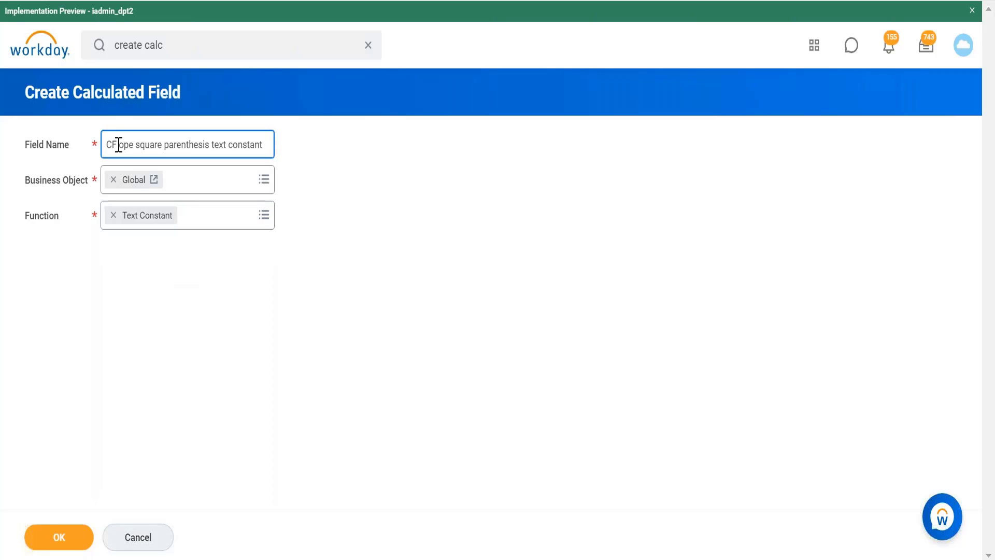
{"action": "type", "text": "n"}
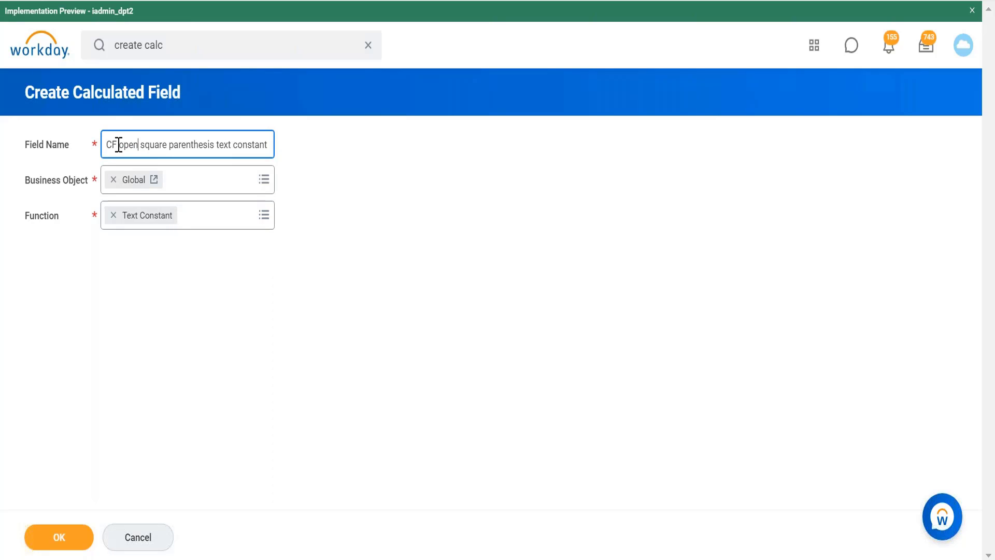
{"action": "left_click", "coordinate": [59, 537]}
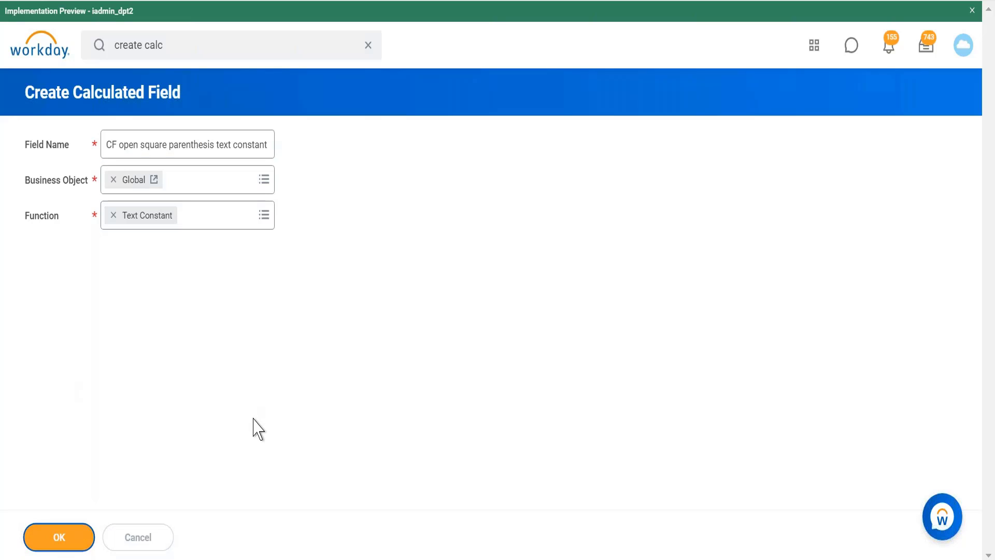
Try Mango and 04/07 as sample text constants, and save the field with "[" as its text constant.
{"action": "left_click", "coordinate": [190, 293]}
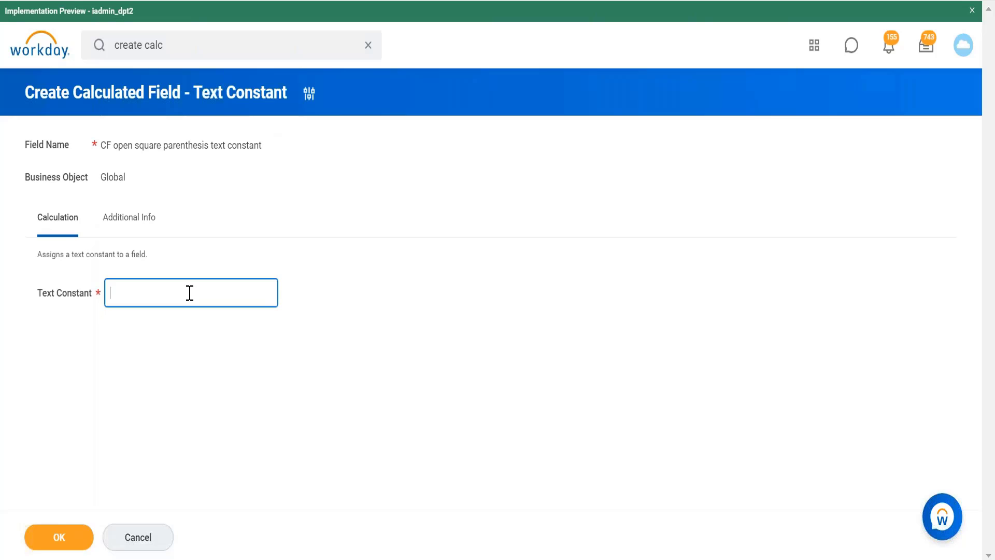
{"action": "type", "text": "[Mango"}
{"action": "key", "text": "BackSpace"}
{"action": "key", "text": "BackSpace"}
{"action": "key", "text": "BackSpace"}
{"action": "key", "text": "BackSpace"}
{"action": "key", "text": "BackSpace"}
{"action": "type", "text": "04/07"}
{"action": "key", "text": "BackSpace"}
{"action": "key", "text": "BackSpace"}
{"action": "key", "text": "BackSpace"}
{"action": "key", "text": "BackSpace"}
{"action": "key", "text": "BackSpace"}
{"action": "type", "text": "["}
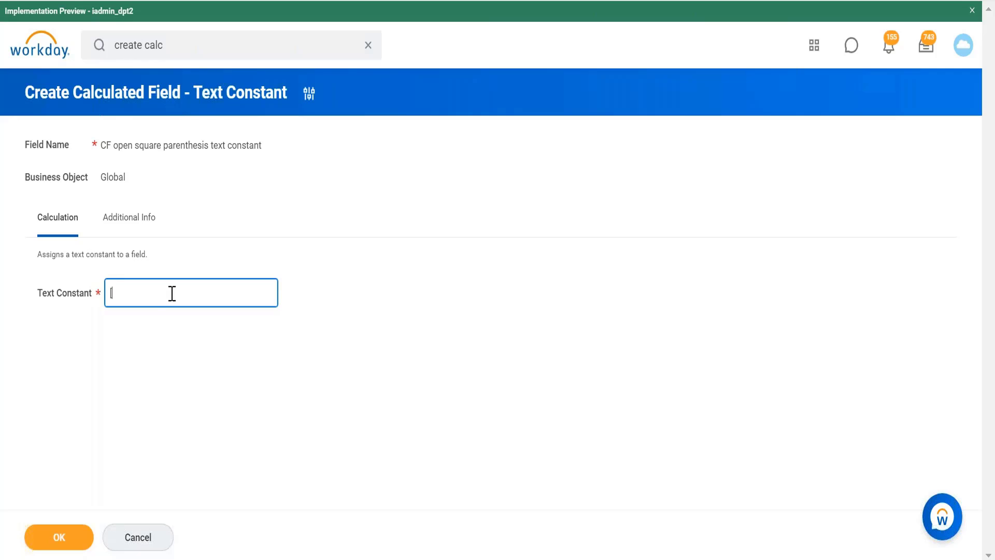
{"action": "left_click", "coordinate": [68, 539]}
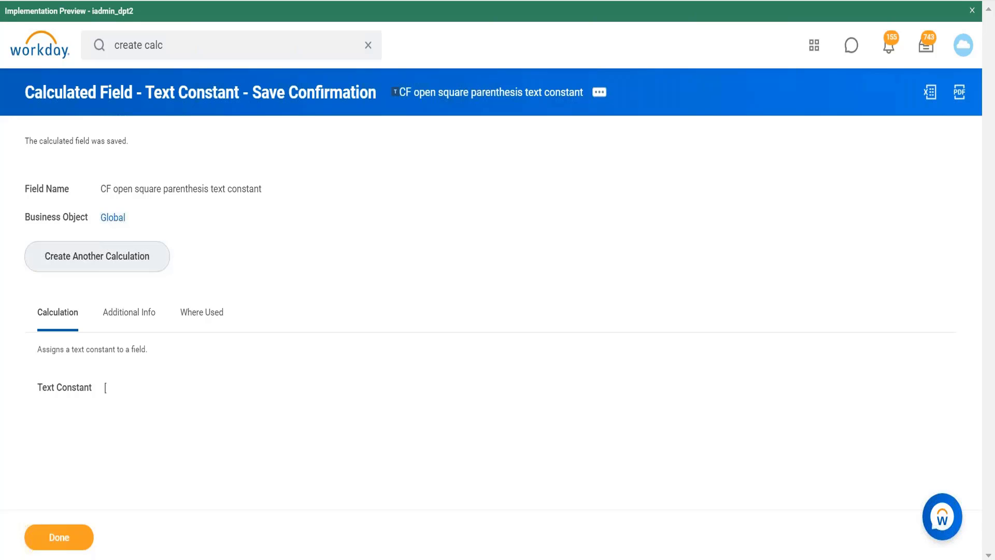
Start another calculated field, and in the text editor add "preferred name (preferred language)" after a blank line below the samples.
{"action": "left_click", "coordinate": [204, 45]}
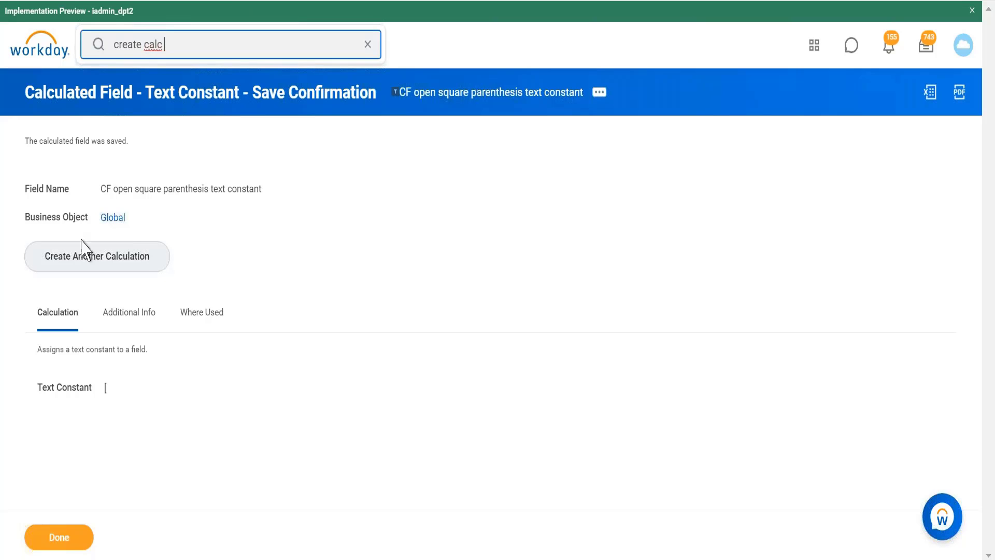
{"action": "left_click", "coordinate": [109, 265]}
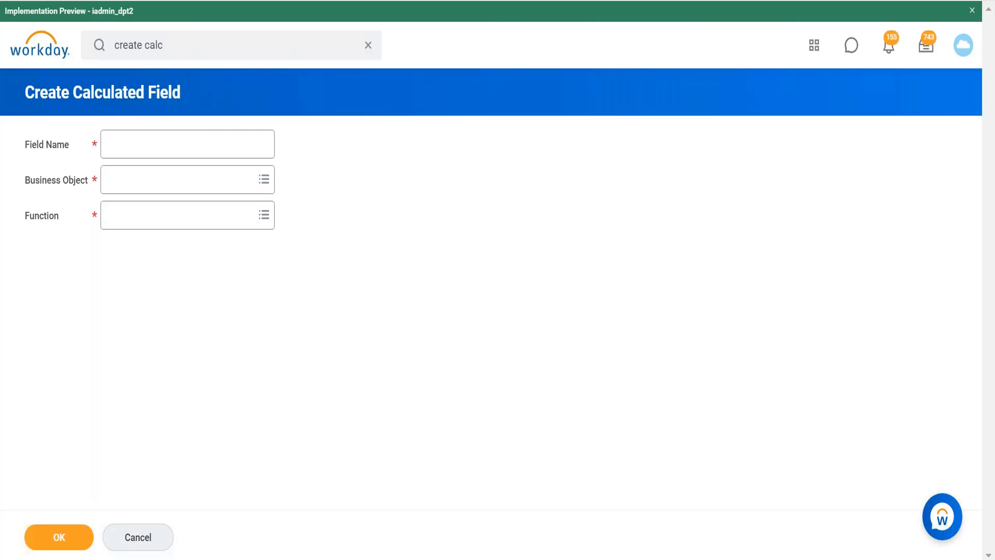
{"action": "key", "text": "alt+Tab"}
{"action": "key", "text": "Return"}
{"action": "key", "text": "Return"}
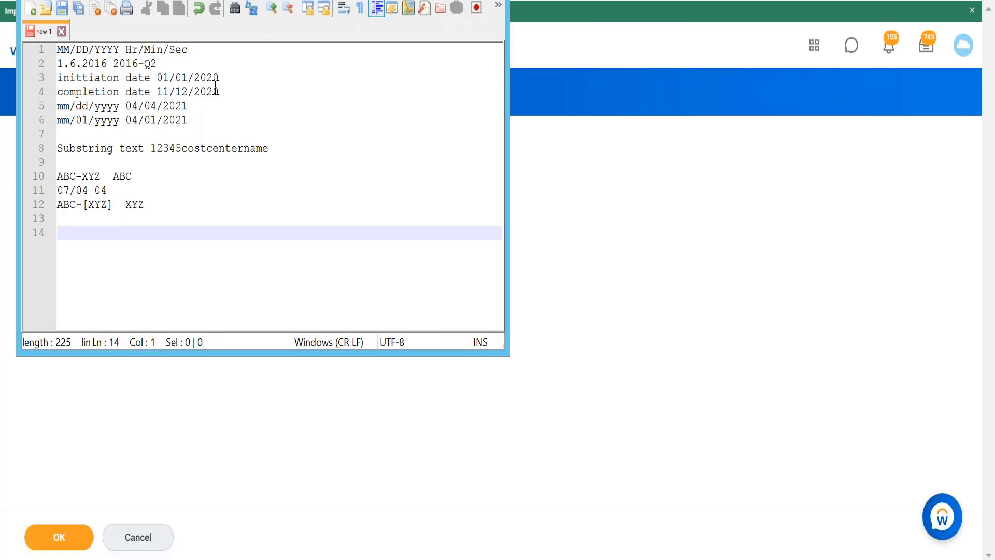
{"action": "type", "text": "preferred name"}
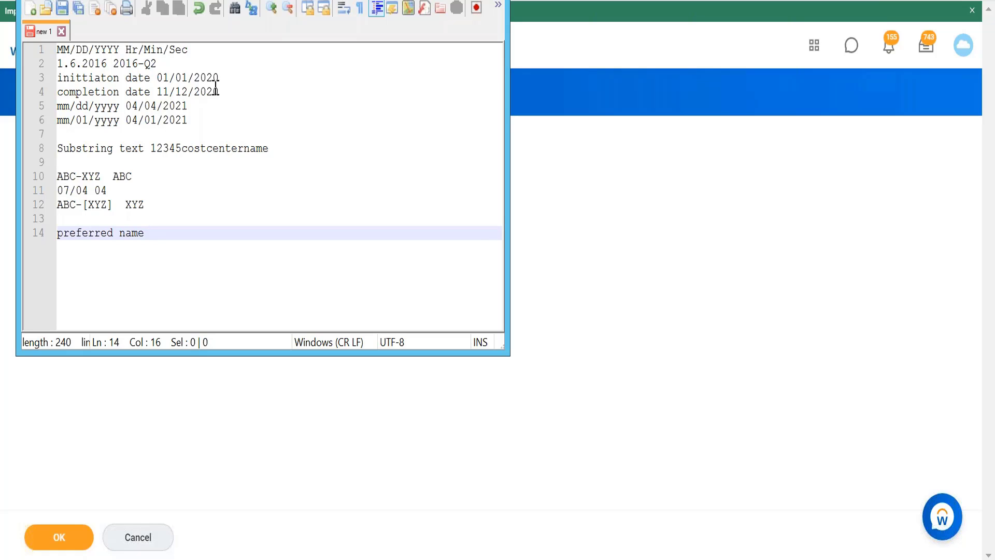
{"action": "type", "text": "(preferred"}
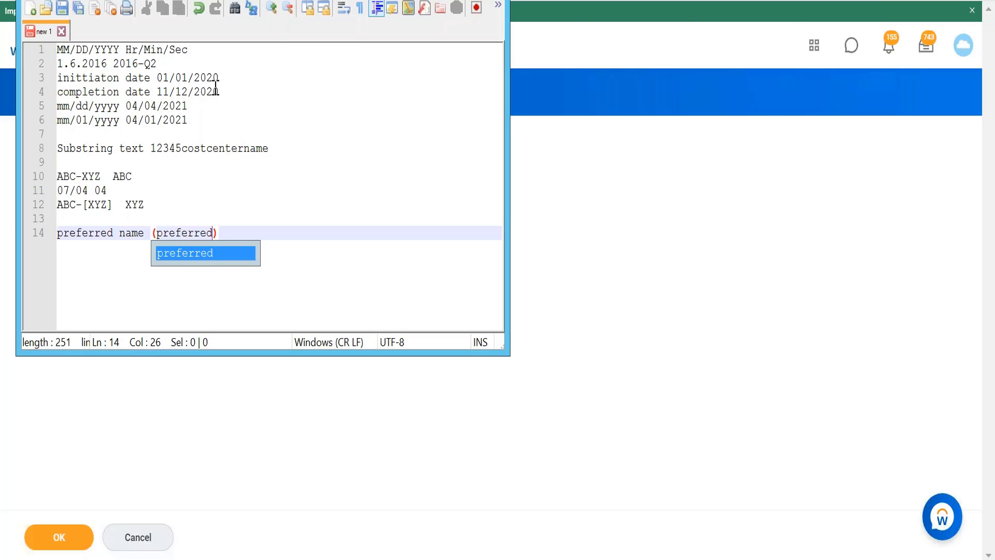
{"action": "type", "text": " la"}
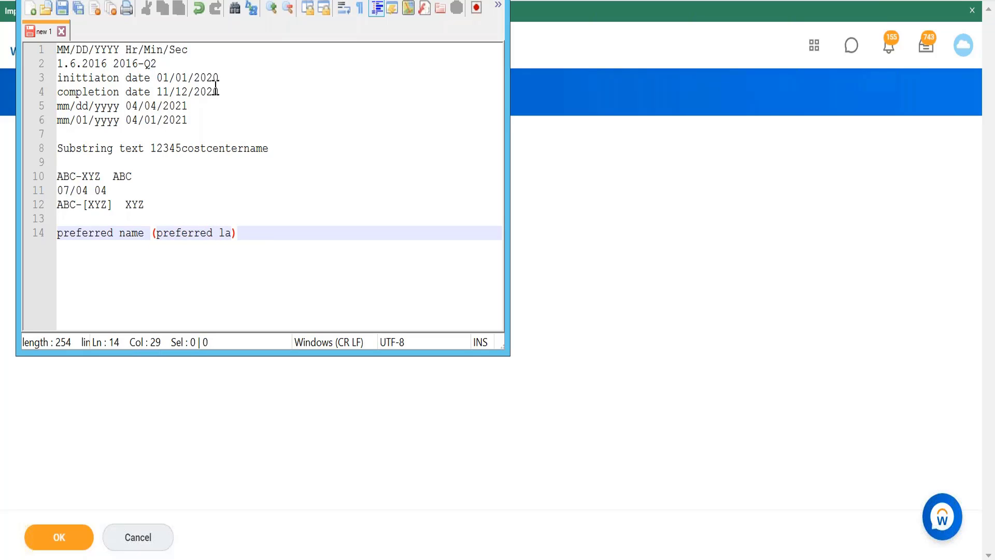
{"action": "key", "text": "BackSpace"}
{"action": "type", "text": "anguage"}
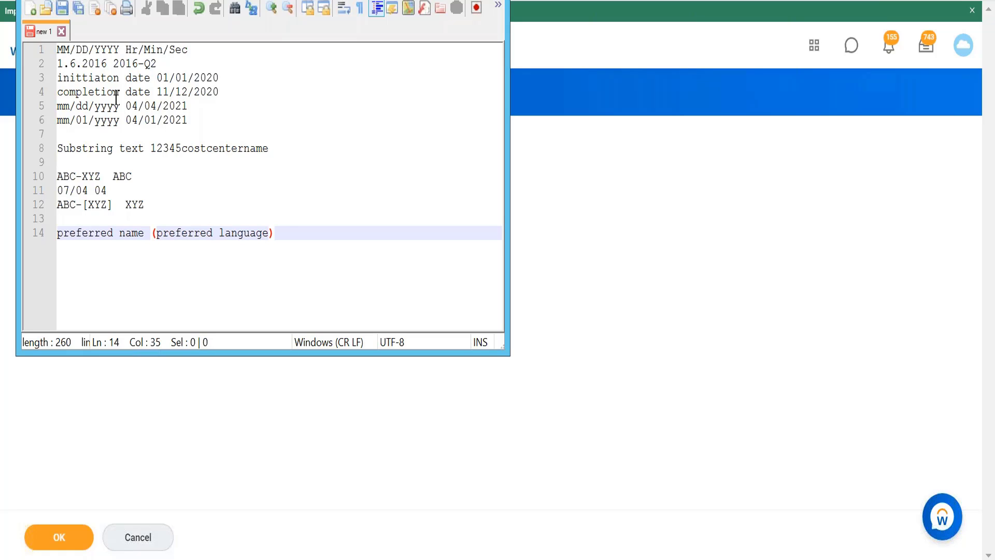
{"action": "left_click", "coordinate": [281, 232]}
Return to Workday and name the new calculated field "CF Preferred name preferred language".
{"action": "key", "text": "alt+Tab"}
{"action": "left_click", "coordinate": [242, 150]}
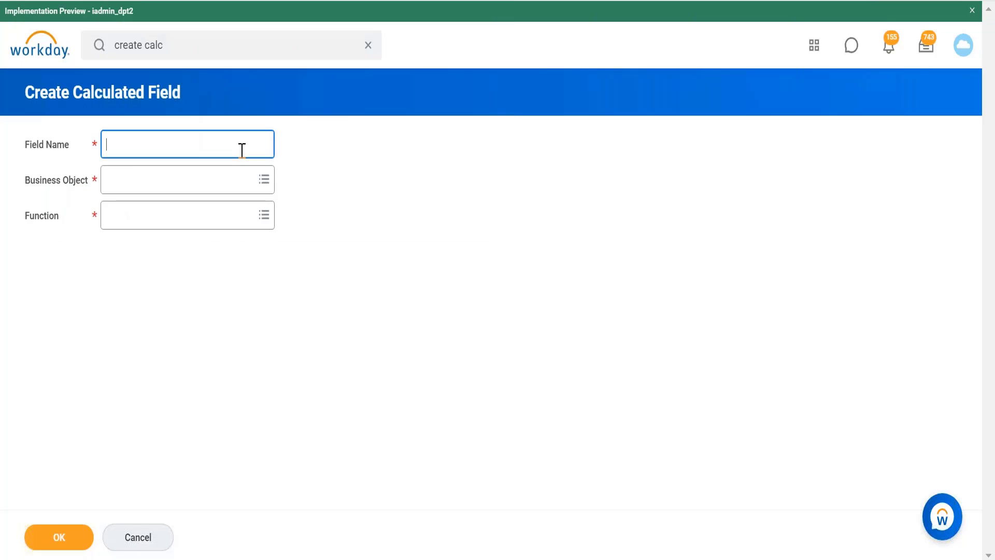
{"action": "type", "text": "CF"}
{"action": "type", "text": "Prefree"}
{"action": "key", "text": "BackSpace"}
{"action": "key", "text": "BackSpace"}
{"action": "type", "text": "rred name preferred language"}
Set the business object to Worker and the function to Concatenate Text, continuing to the calculation definition.
{"action": "left_click", "coordinate": [181, 179]}
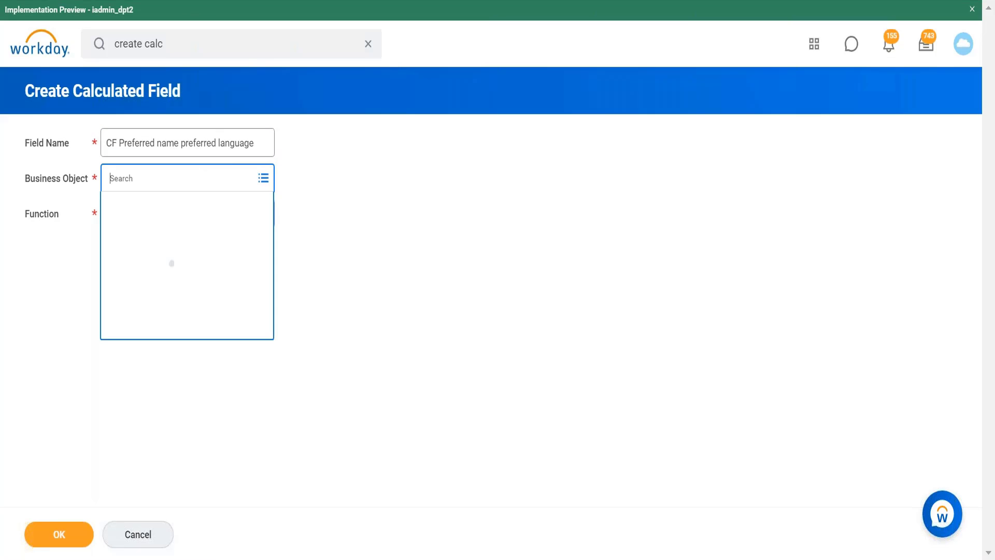
{"action": "type", "text": "worker"}
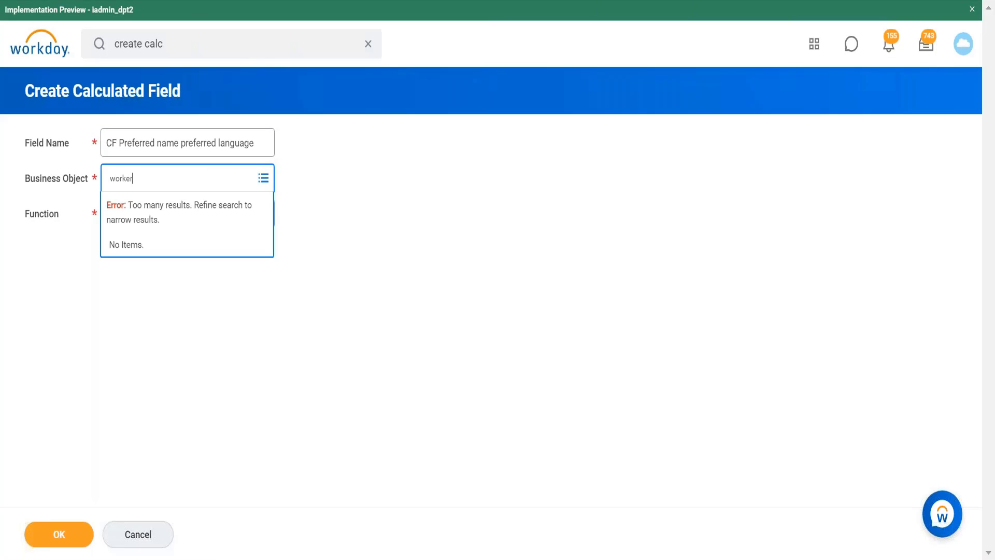
{"action": "key", "text": "Return"}
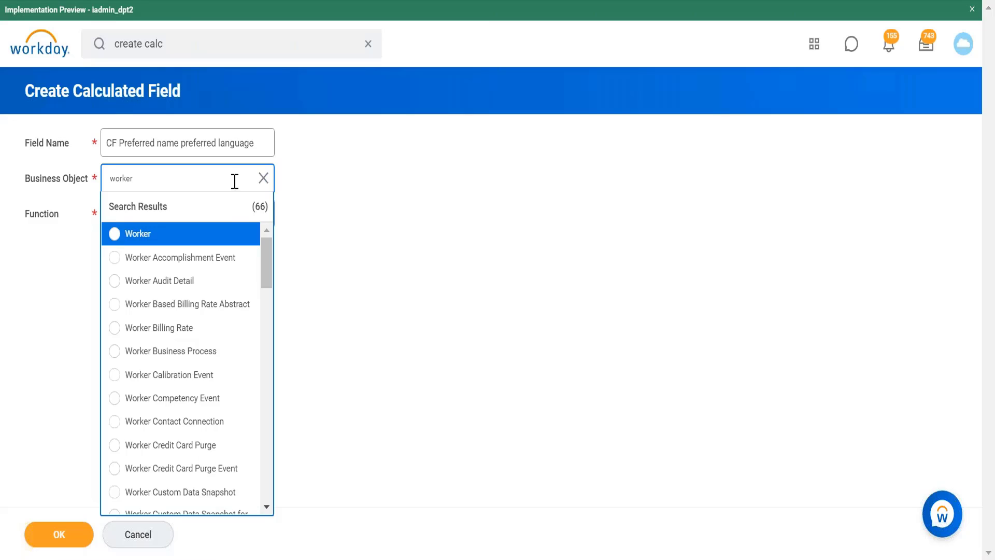
{"action": "left_click", "coordinate": [235, 242]}
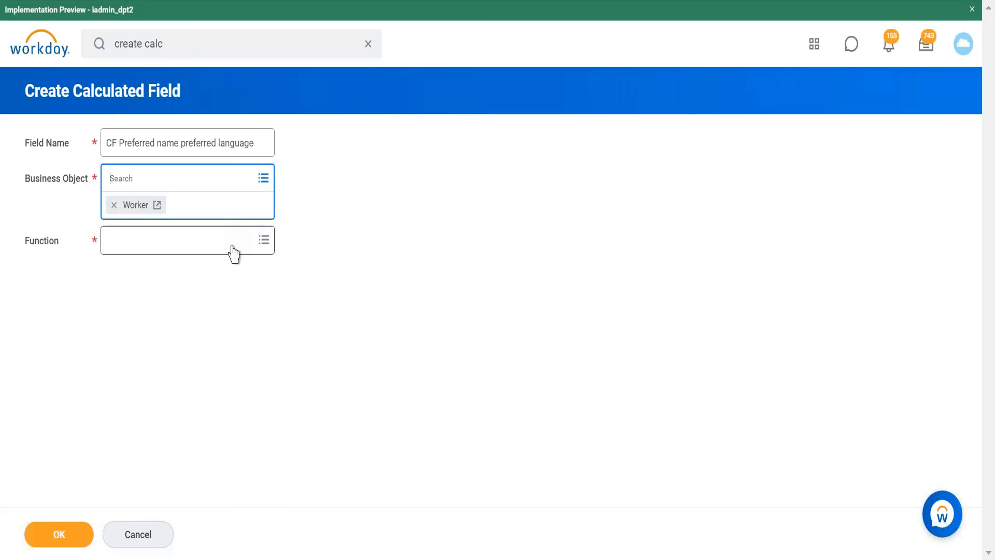
{"action": "left_click", "coordinate": [236, 246]}
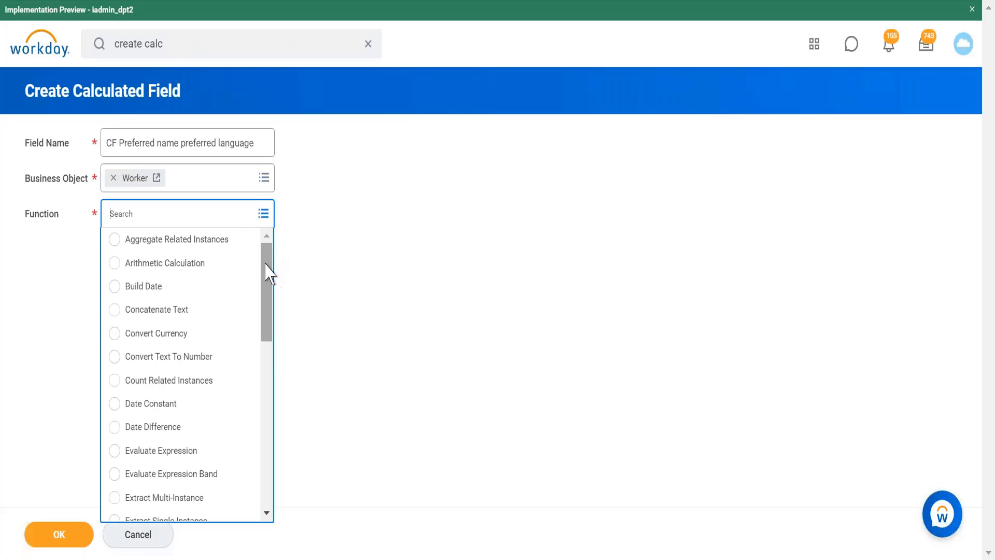
{"action": "left_click", "coordinate": [198, 310]}
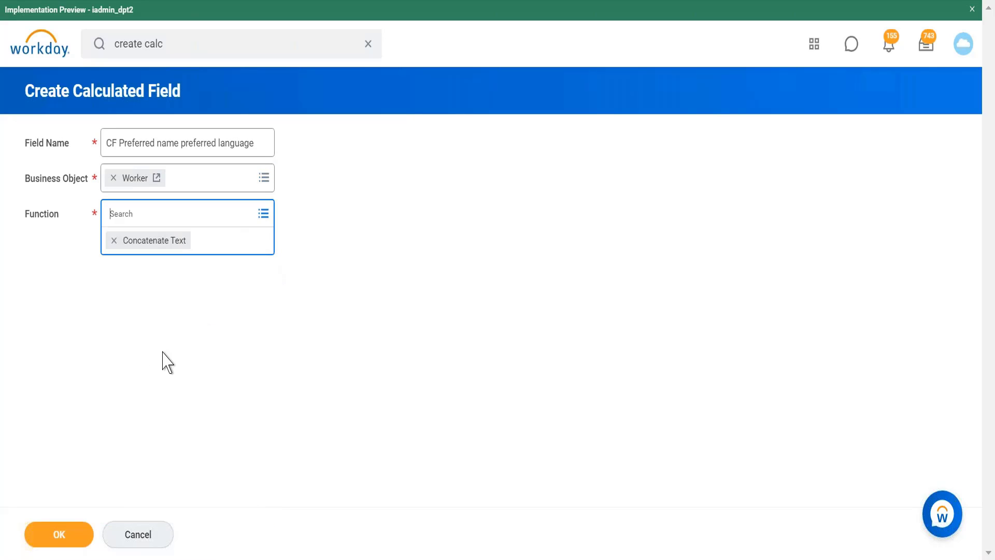
{"action": "left_click", "coordinate": [80, 538]}
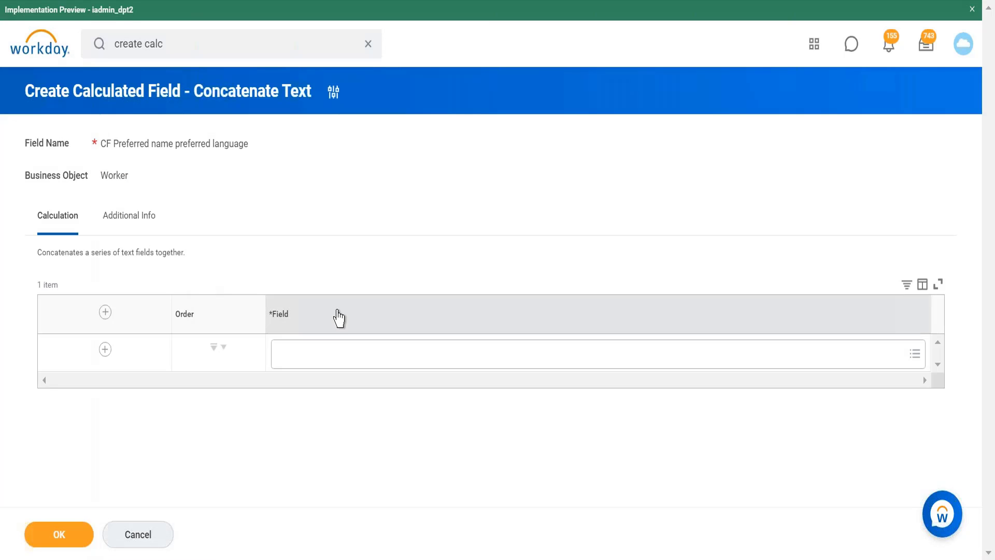
Check the planned format in the text editor, and set the first concatenated field to Preferred Name.
{"action": "left_click", "coordinate": [345, 357]}
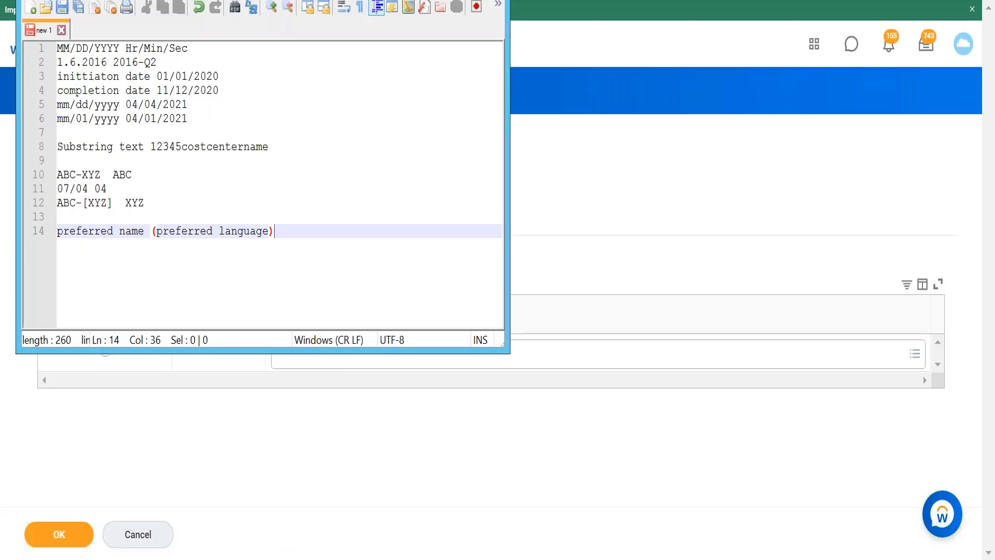
{"action": "key", "text": "alt+Tab"}
{"action": "key", "text": "alt+Tab"}
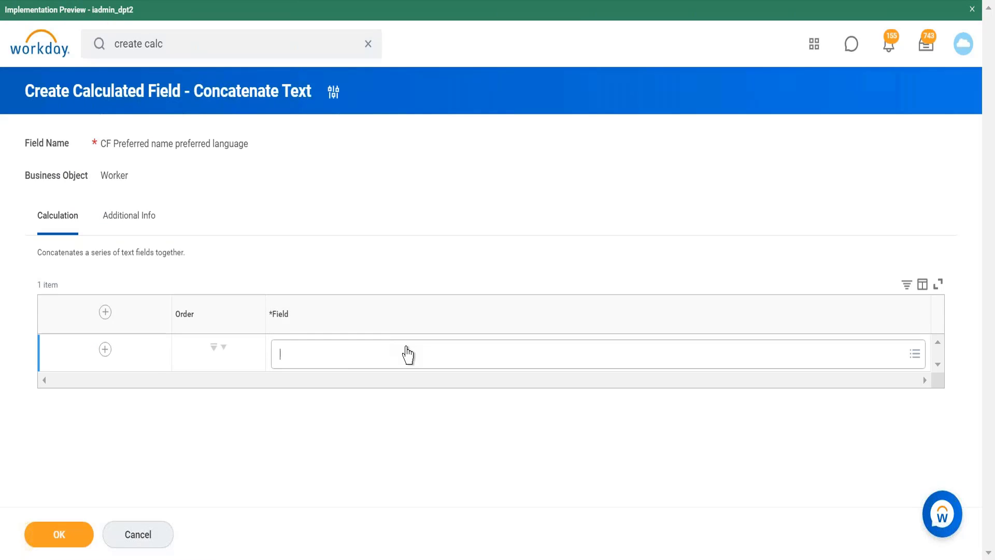
{"action": "left_click", "coordinate": [408, 354]}
{"action": "type", "text": "preferre"}
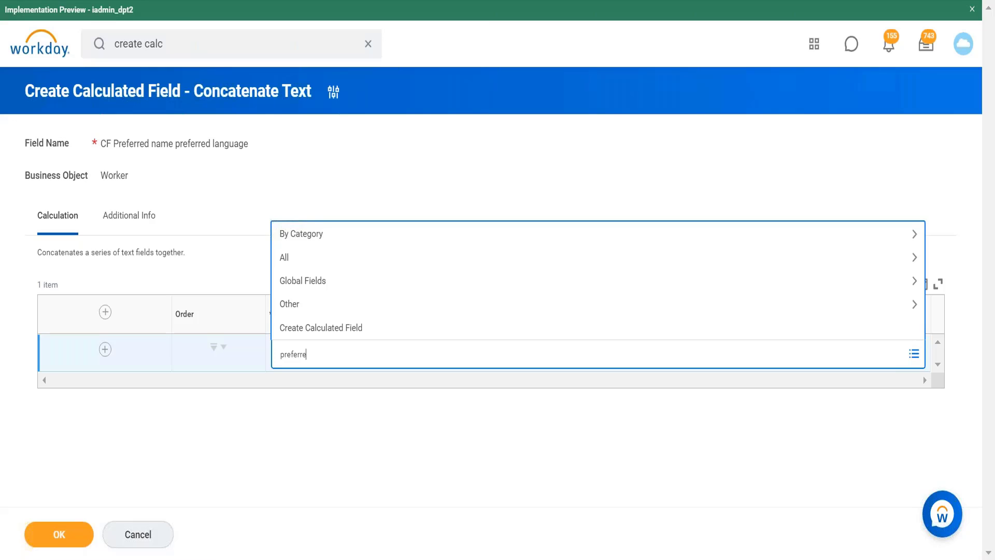
{"action": "type", "text": "d name"}
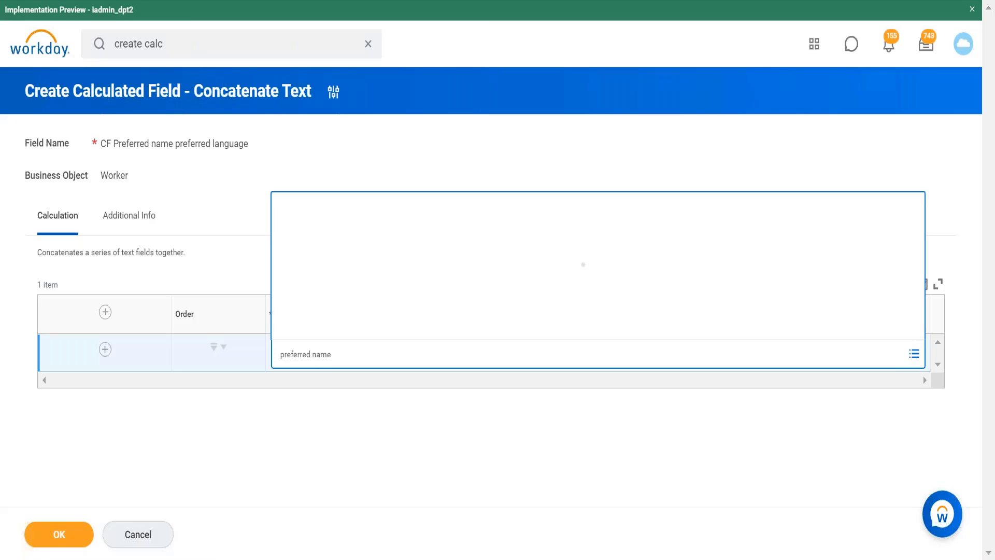
{"action": "key", "text": "Return"}
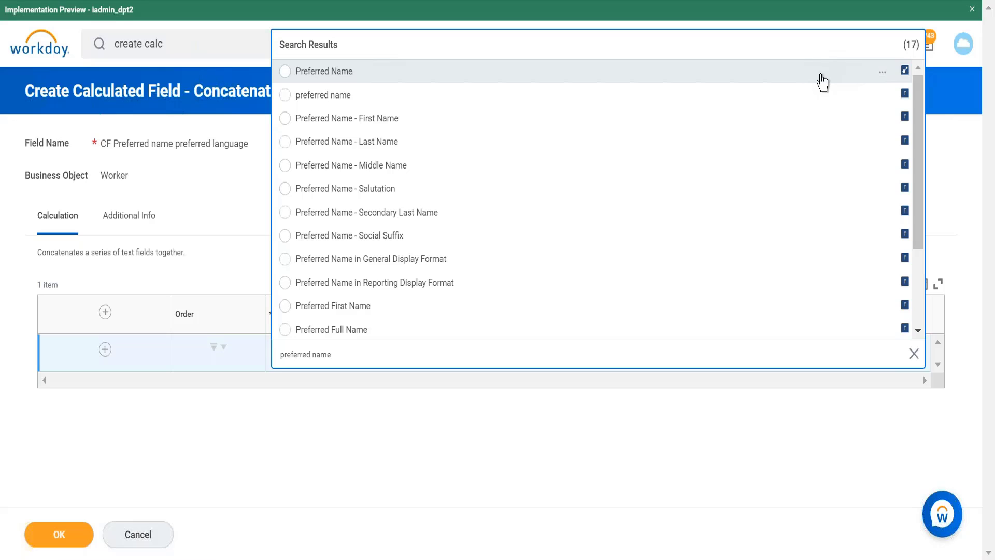
{"action": "left_click", "coordinate": [822, 81]}
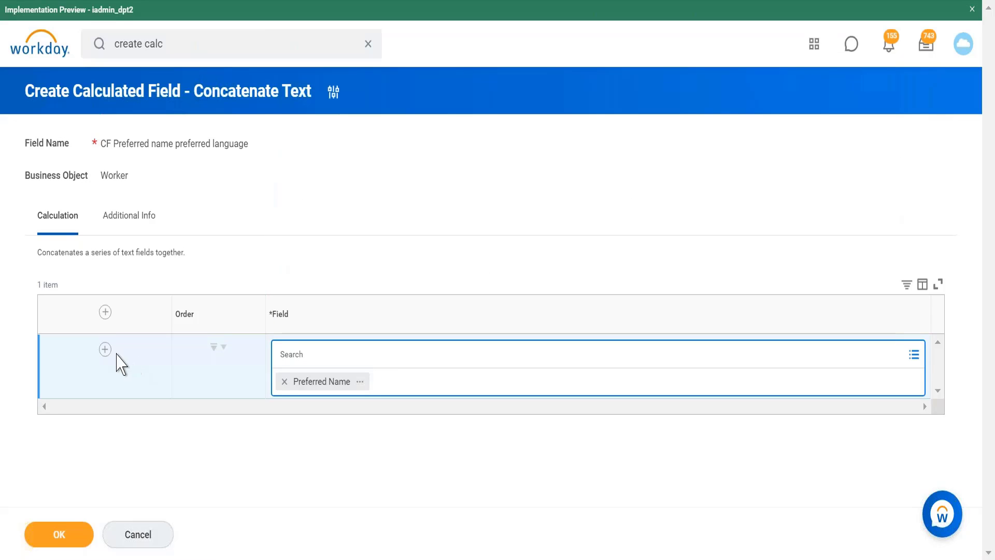
Add a second row to the concatenation and set its field to the Single Space global text constant.
{"action": "left_click", "coordinate": [105, 350]}
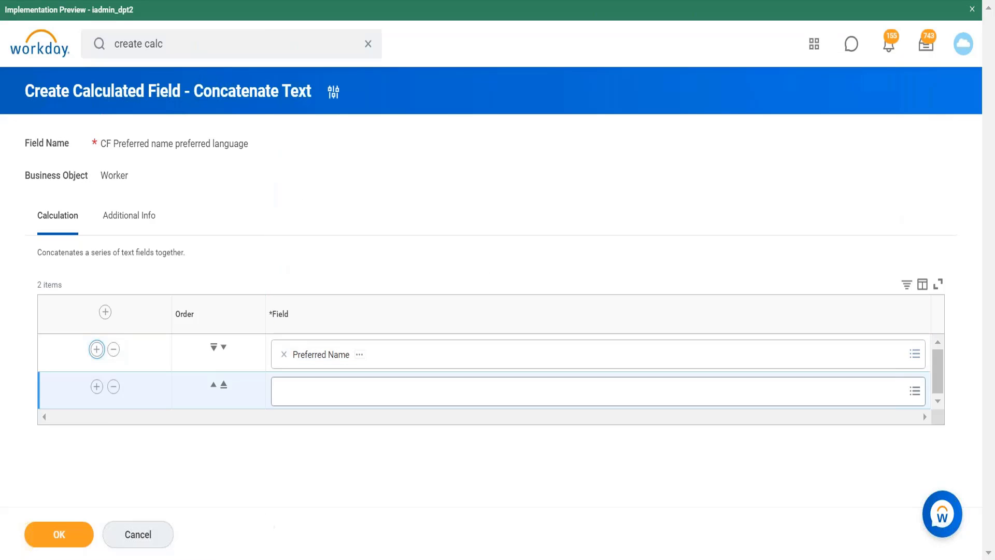
{"action": "key", "text": "alt+Tab"}
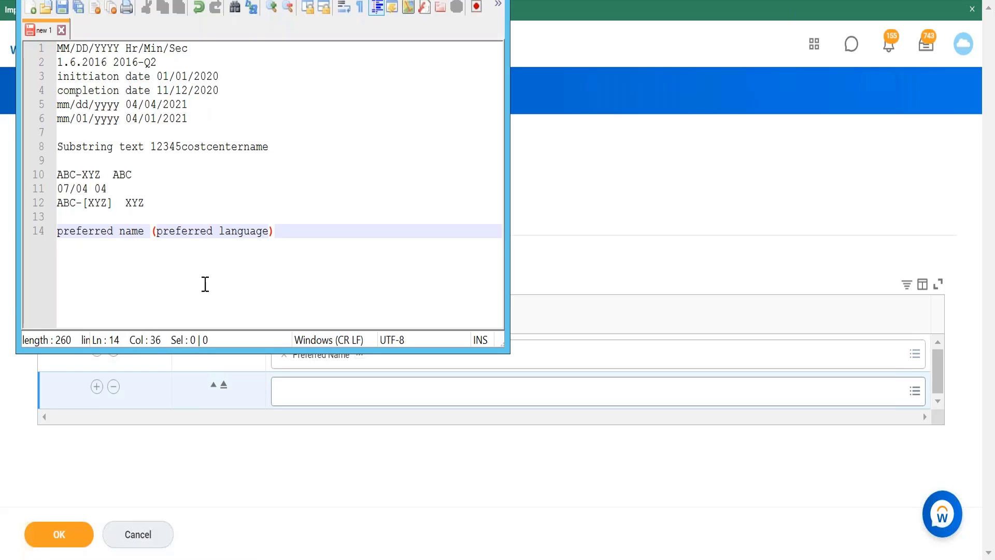
{"action": "key", "text": "alt+Tab"}
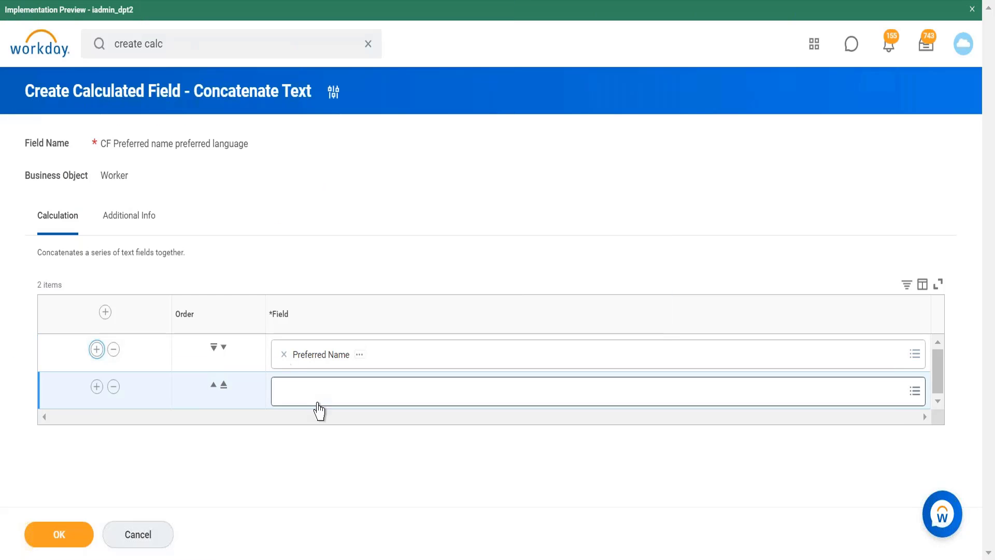
{"action": "left_click", "coordinate": [329, 402]}
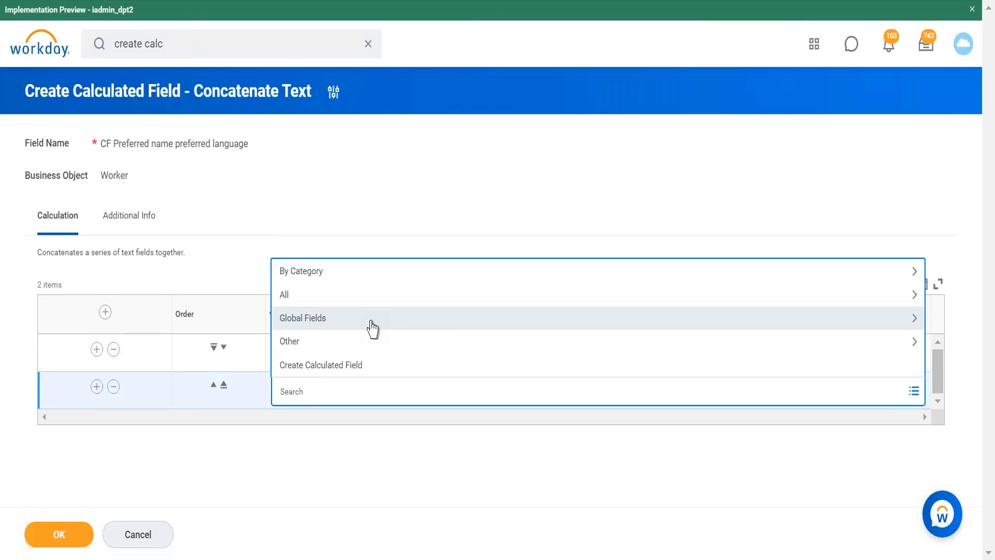
{"action": "left_click", "coordinate": [372, 328]}
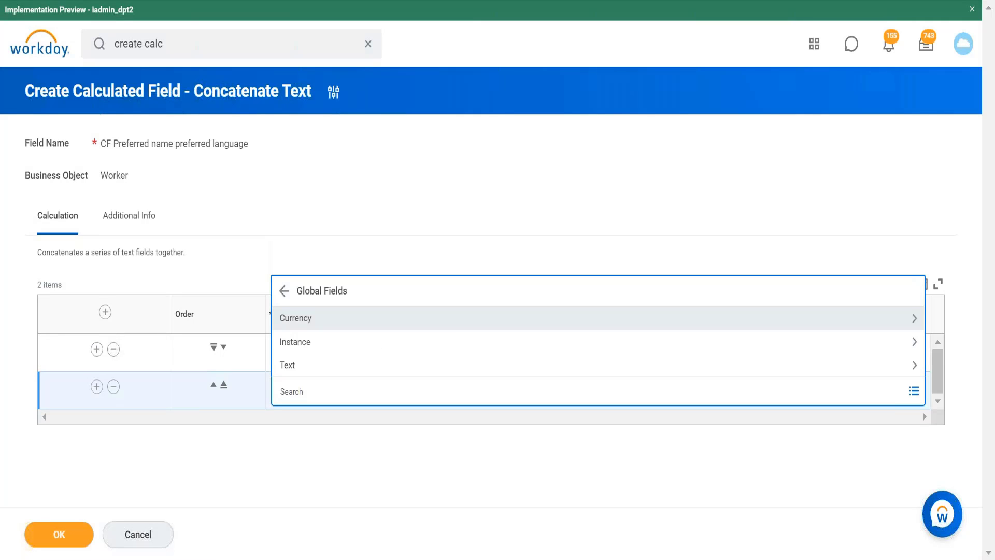
{"action": "left_click", "coordinate": [311, 369]}
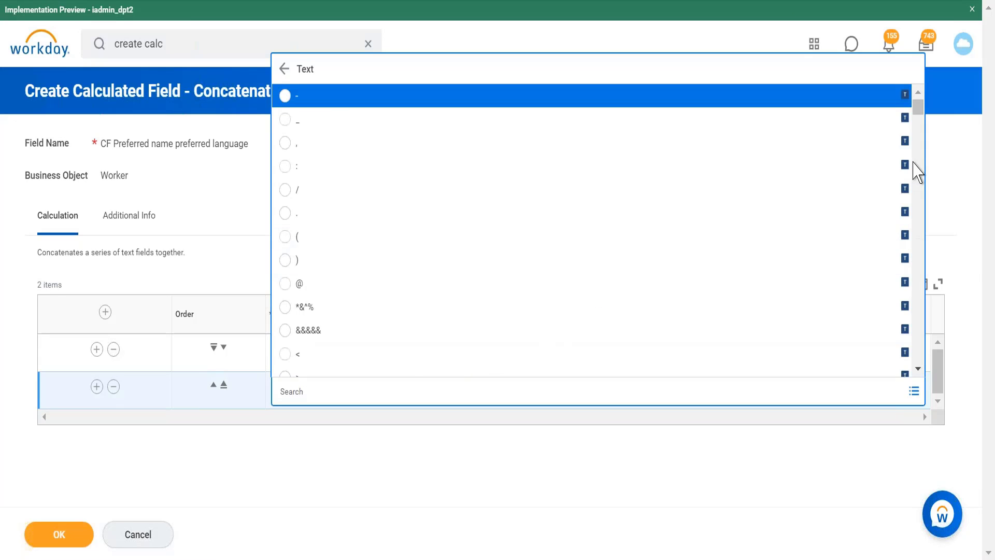
{"action": "left_click_drag", "start_coordinate": [917, 109], "coordinate": [919, 366]}
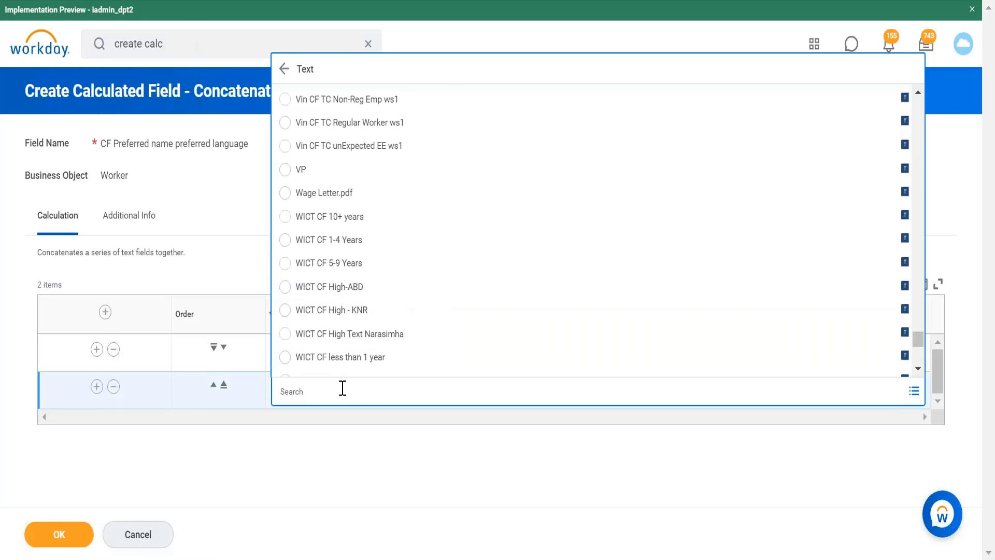
{"action": "left_click", "coordinate": [341, 390]}
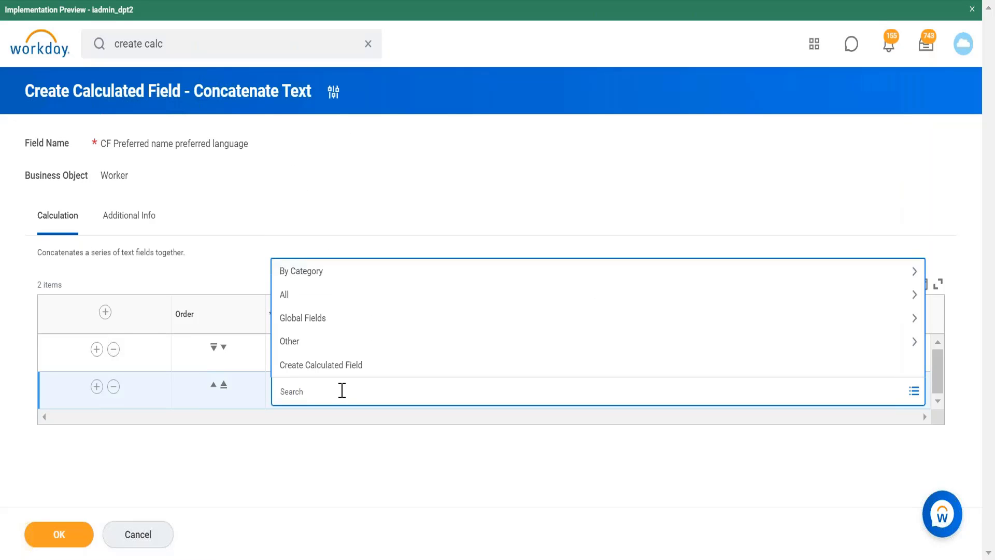
{"action": "type", "text": "single space"}
{"action": "key", "text": "Return"}
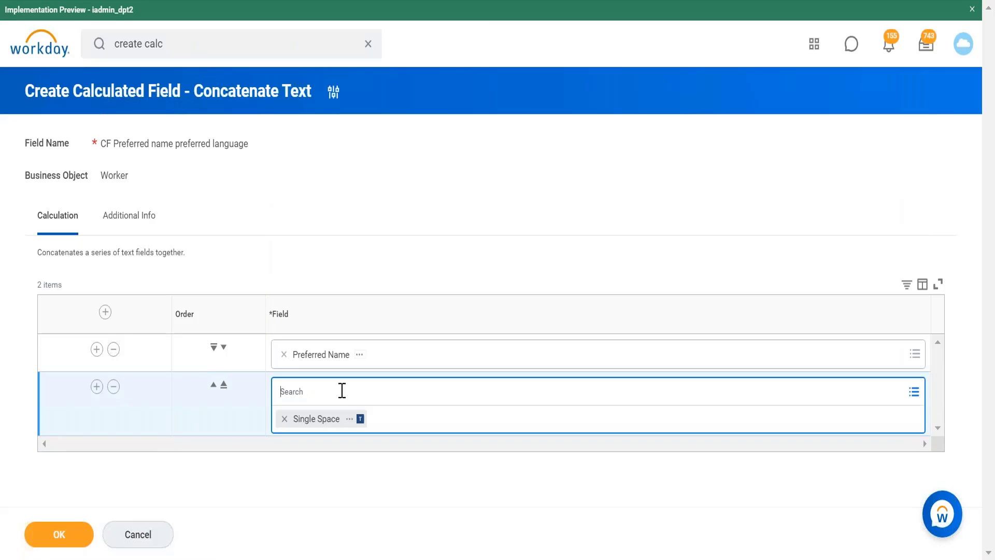
Add a third concatenation row, search its fields for "(", and start creating a calculated field from that row.
{"action": "left_click", "coordinate": [97, 386]}
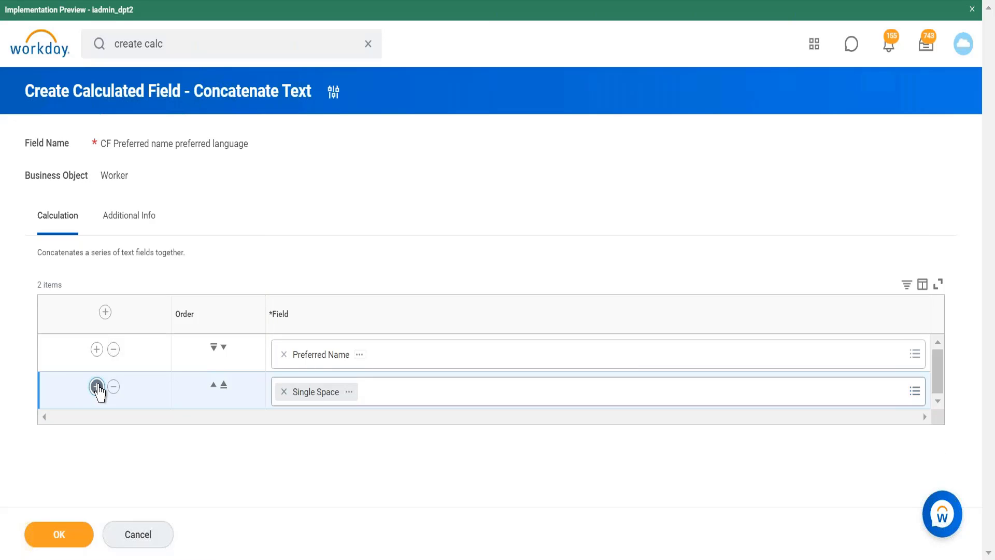
{"action": "key", "text": "alt+Tab"}
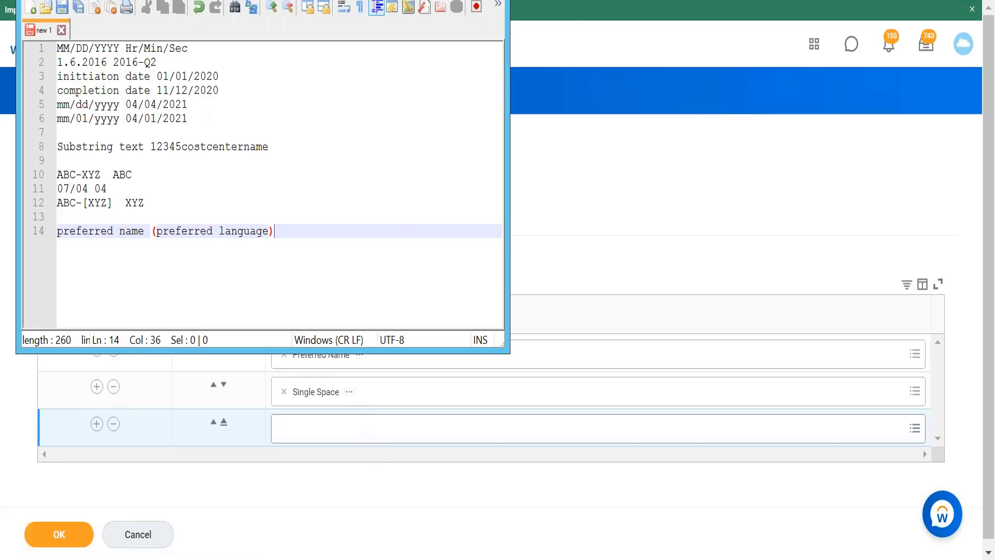
{"action": "key", "text": "alt+Tab"}
{"action": "left_click", "coordinate": [393, 431]}
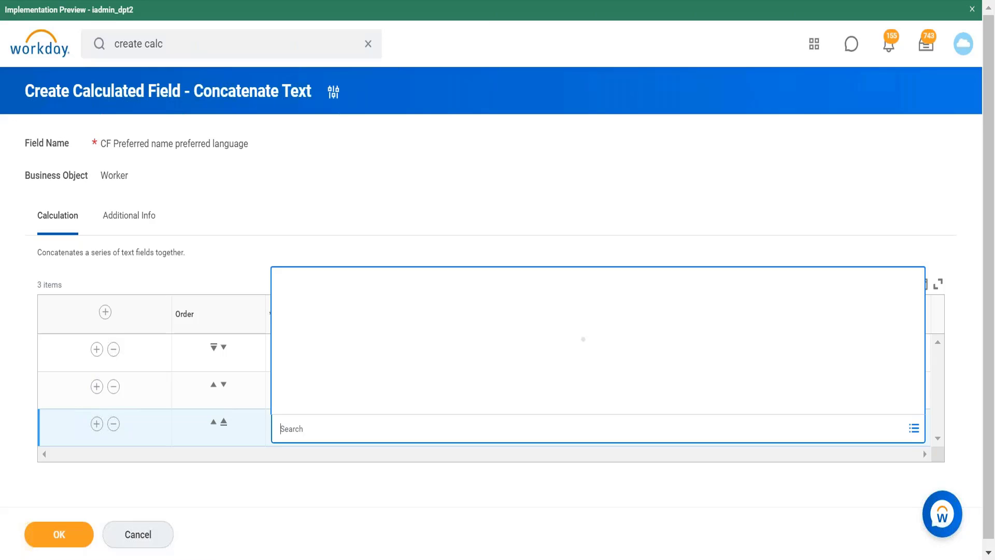
{"action": "type", "text": "("}
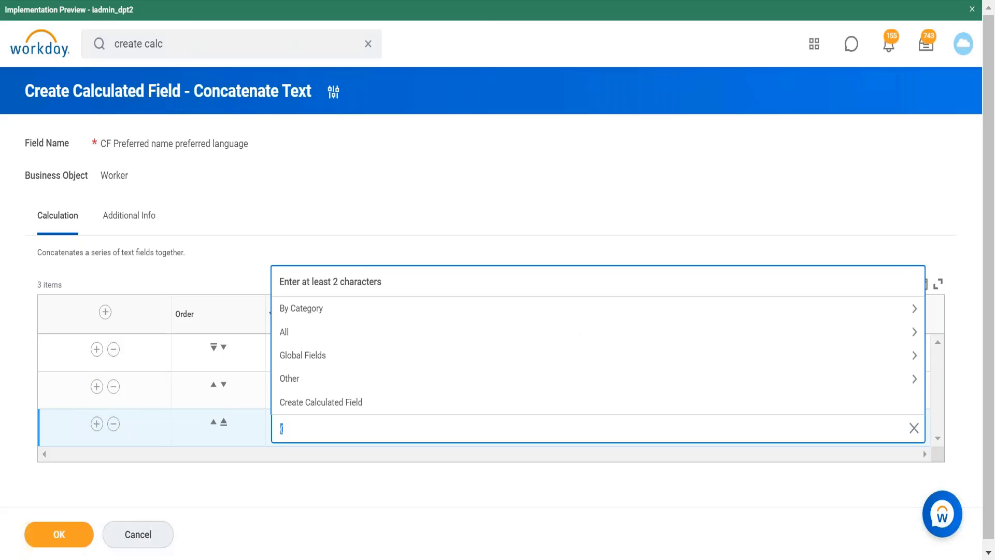
{"action": "key", "text": "BackSpace"}
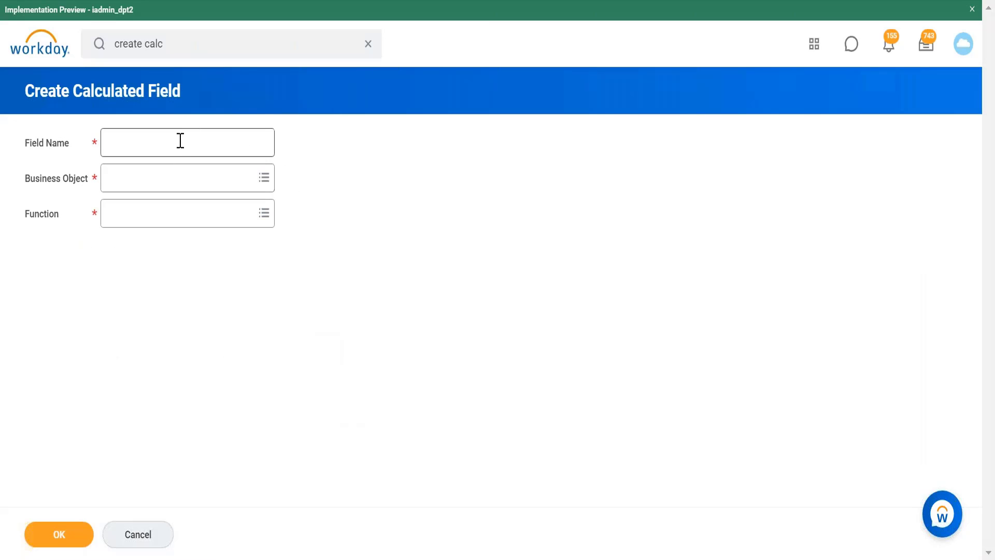
Name the nested calculated field "Cf Open bracket text constant" and set its business object to Global.
{"action": "left_click", "coordinate": [180, 141]}
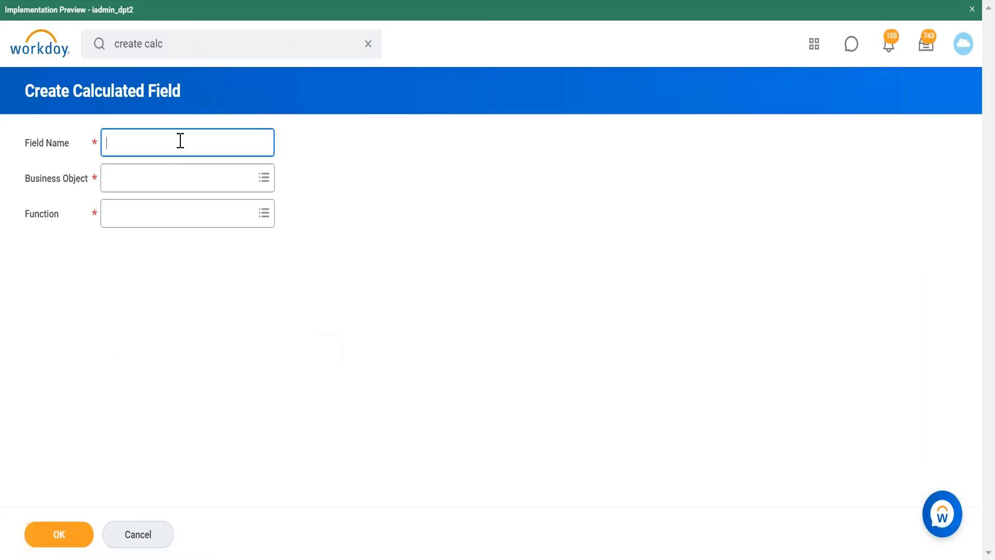
{"action": "type", "text": "Cf Open bracket text constant"}
{"action": "left_click", "coordinate": [196, 184]}
{"action": "type", "text": "gl"}
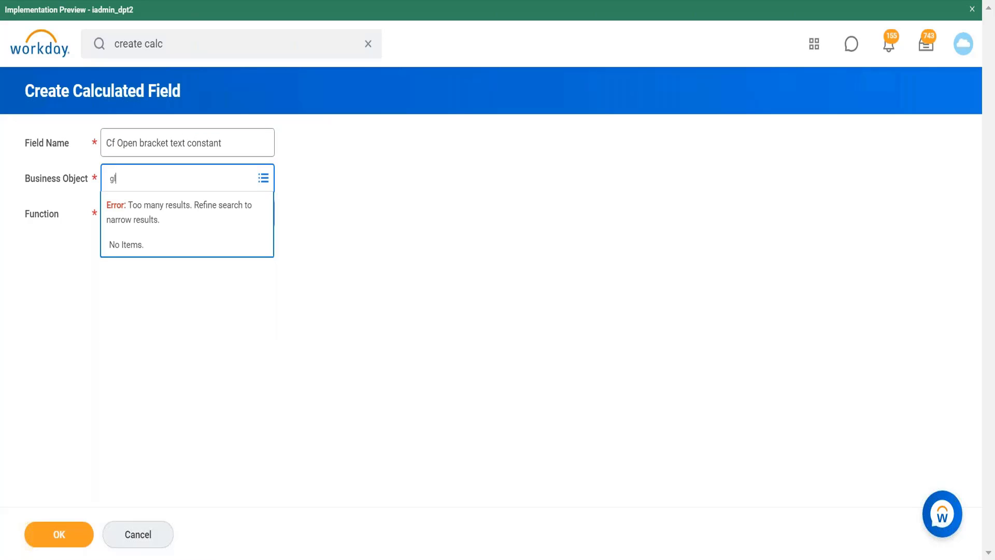
{"action": "type", "text": "obal"}
{"action": "key", "text": "Return"}
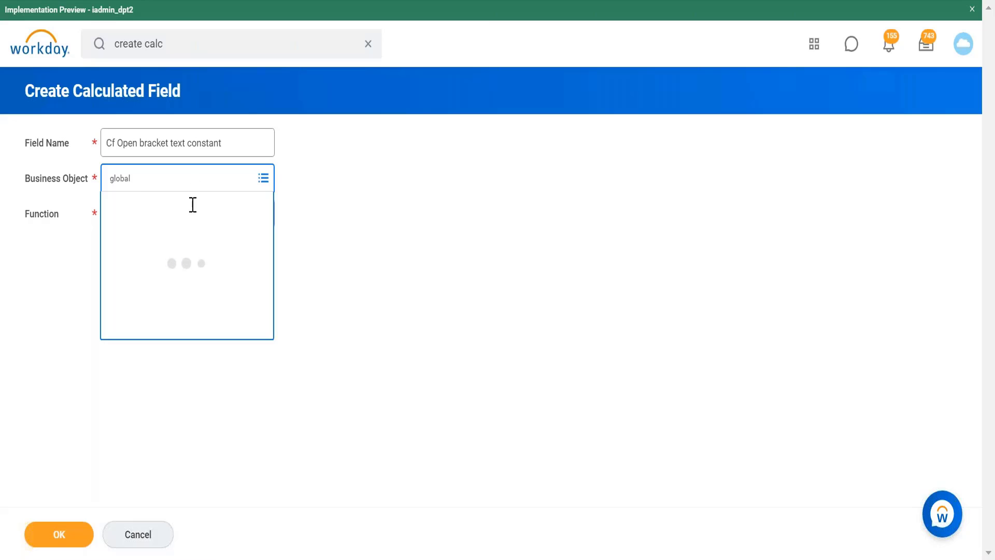
{"action": "left_click", "coordinate": [196, 241]}
Set the nested field's function to Text Constant and continue to its calculation definition.
{"action": "left_click", "coordinate": [194, 240]}
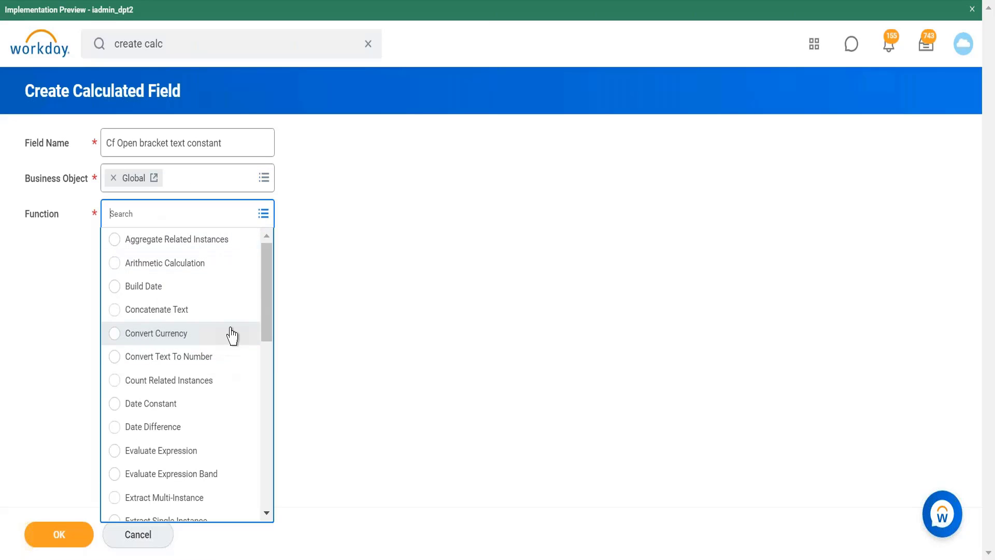
{"action": "left_click_drag", "start_coordinate": [269, 295], "coordinate": [275, 493]}
{"action": "left_click", "coordinate": [201, 469]}
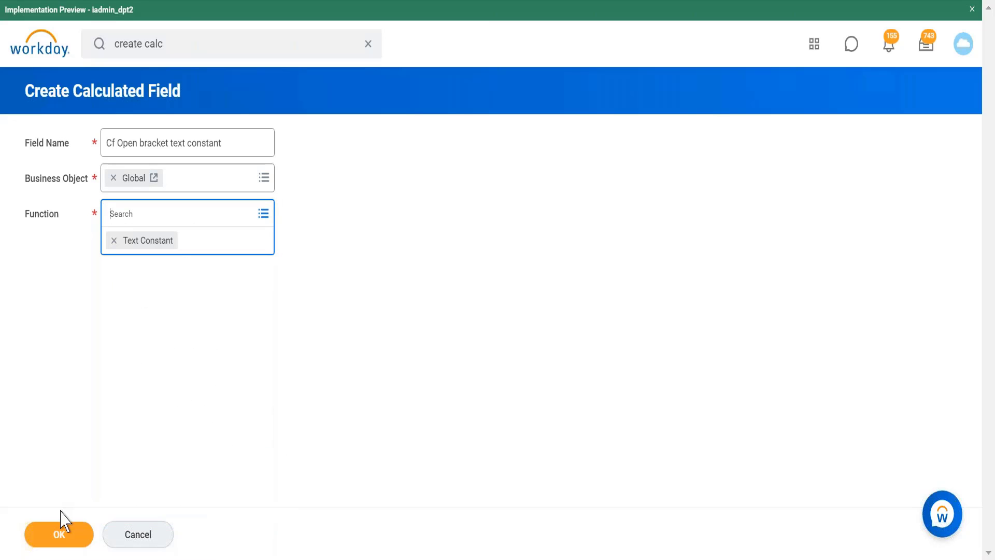
{"action": "left_click", "coordinate": [59, 534]}
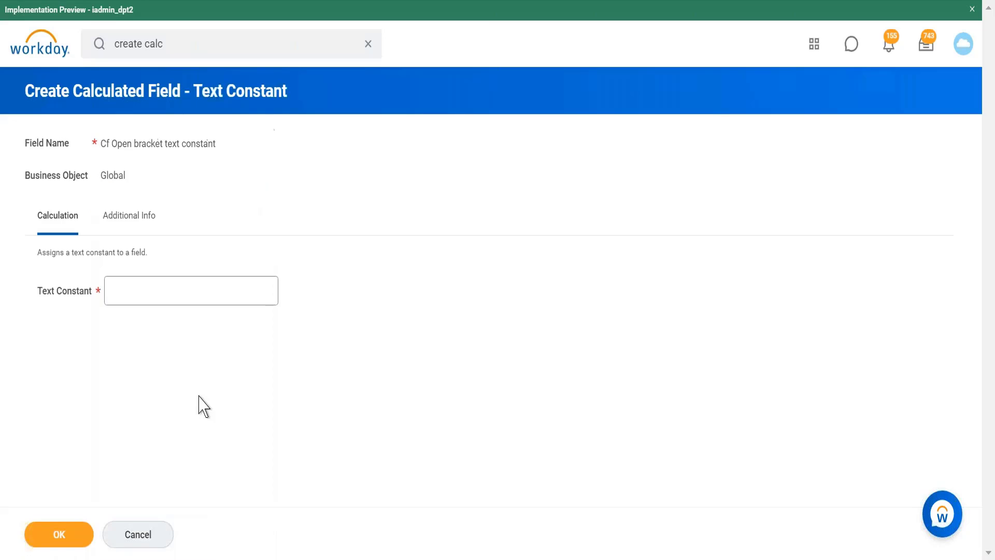
Set the nested open-bracket field's text constant to "(" and save it back into the third concatenation row.
{"action": "left_click", "coordinate": [266, 291]}
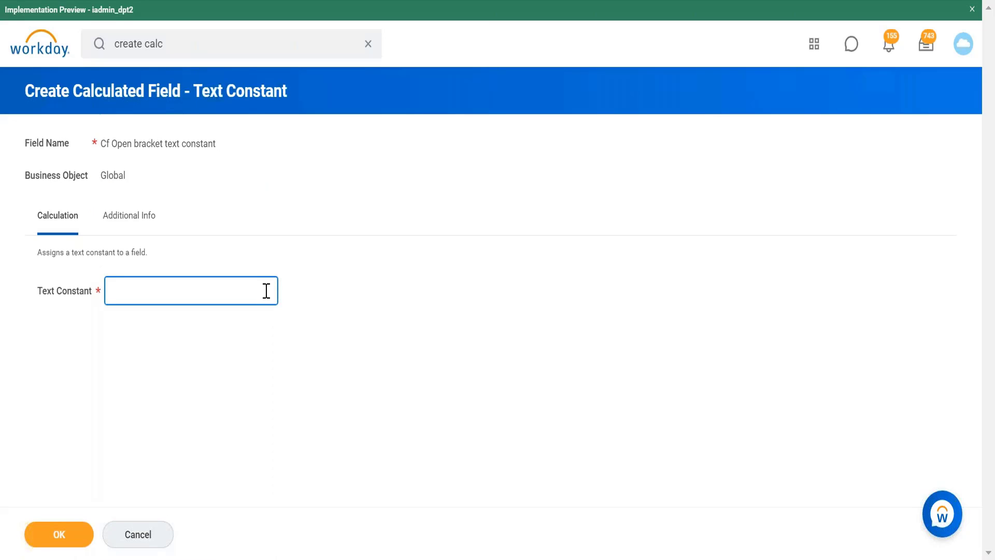
{"action": "type", "text": "("}
{"action": "left_click", "coordinate": [58, 536]}
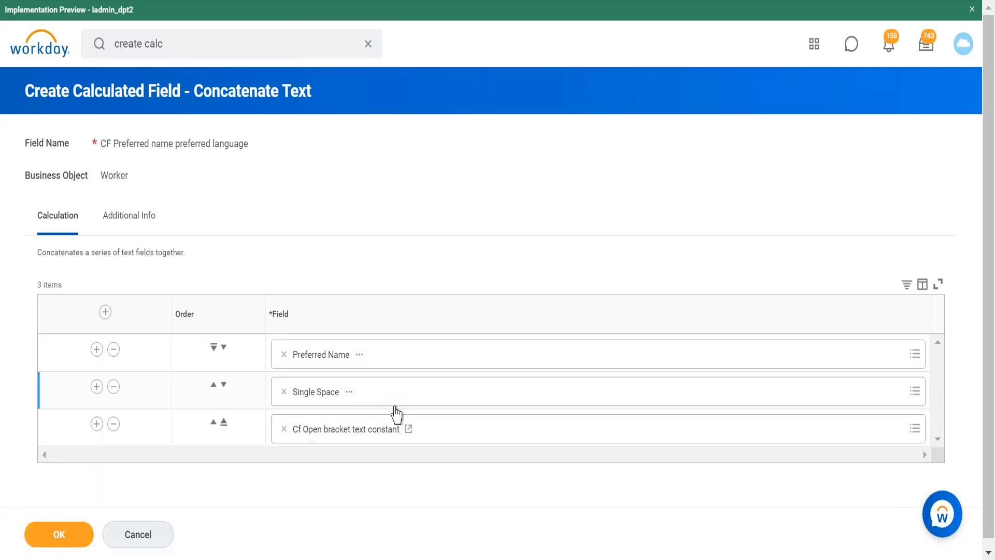
Add a fourth row to the concatenation and set its field to Preferred Language.
{"action": "left_click", "coordinate": [96, 424]}
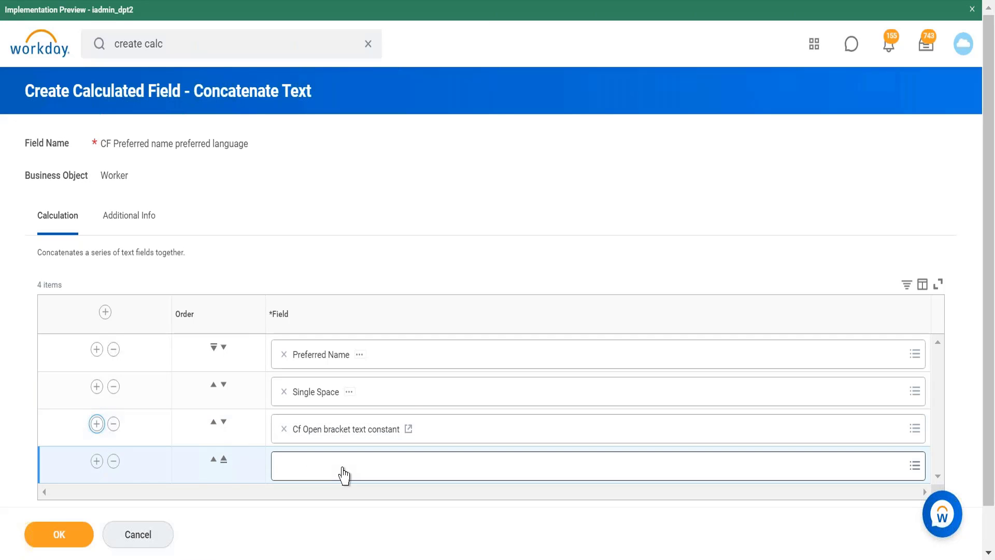
{"action": "left_click", "coordinate": [343, 474]}
{"action": "type", "text": "pr"}
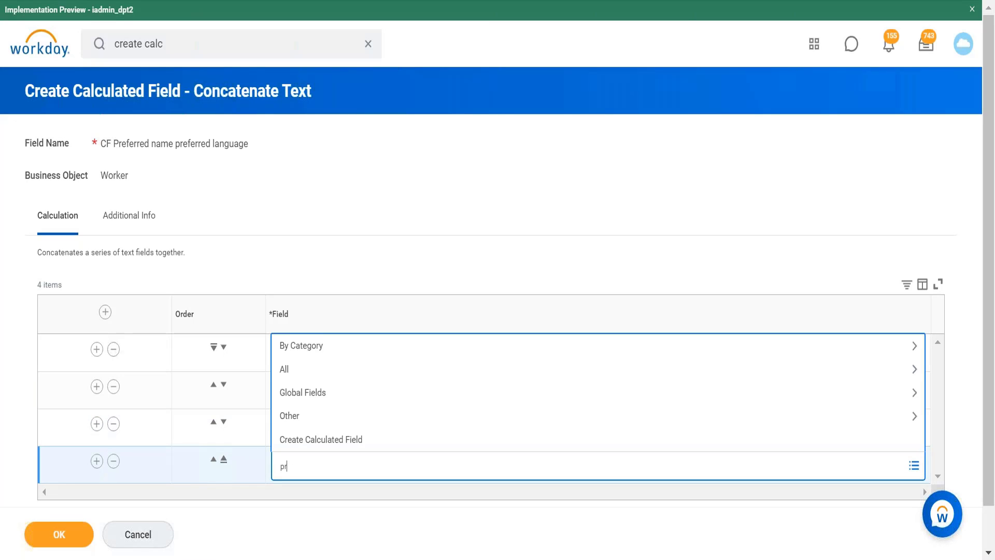
{"action": "type", "text": "eferred langua"}
{"action": "key", "text": "Return"}
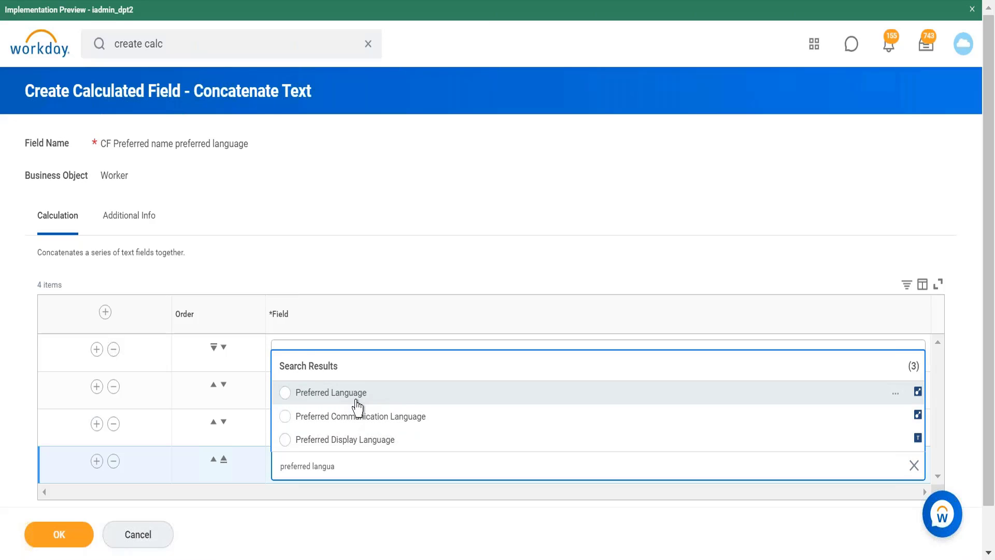
{"action": "left_click", "coordinate": [356, 401]}
Add a fifth concatenation row and start creating a new calculated field from it.
{"action": "left_click", "coordinate": [97, 462]}
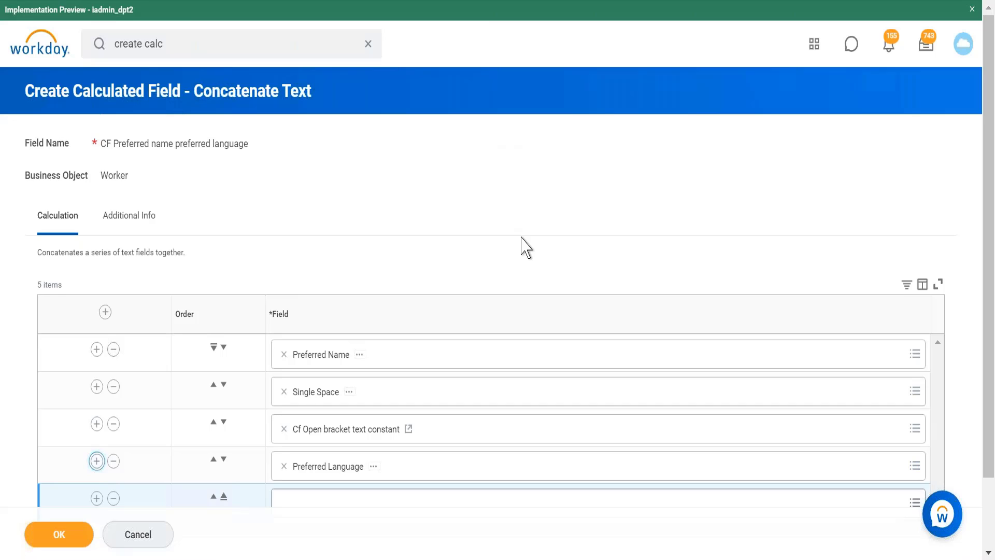
{"action": "scroll", "coordinate": [523, 244], "scroll_direction": "down", "scroll_amount": 2}
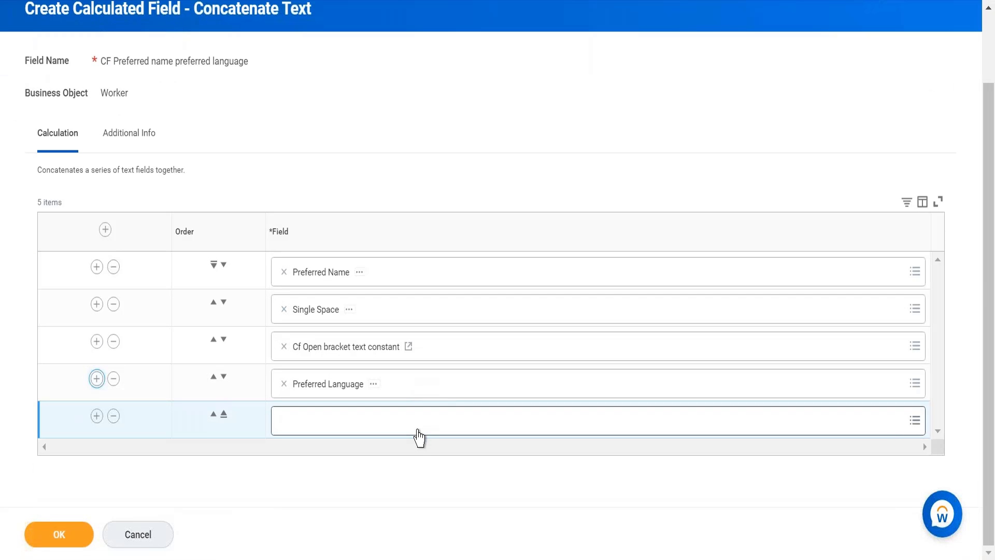
{"action": "left_click", "coordinate": [418, 430]}
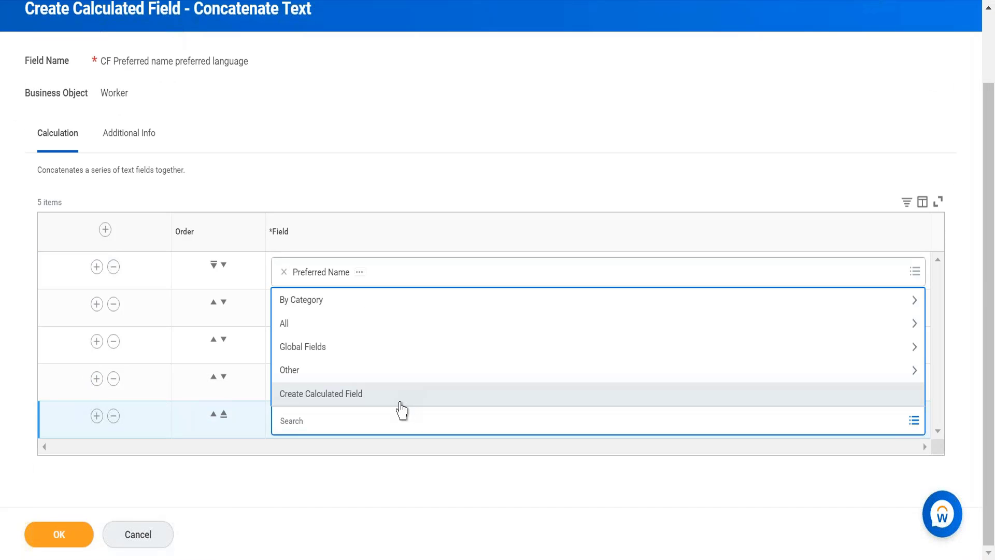
{"action": "left_click", "coordinate": [400, 397]}
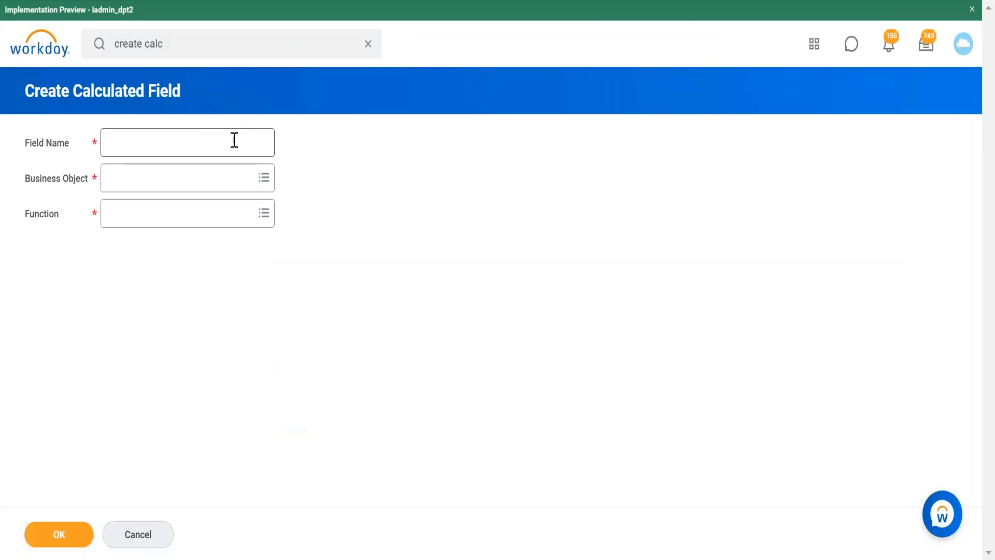
Name the nested calculated field "CF close bracket".
{"action": "left_click", "coordinate": [234, 141]}
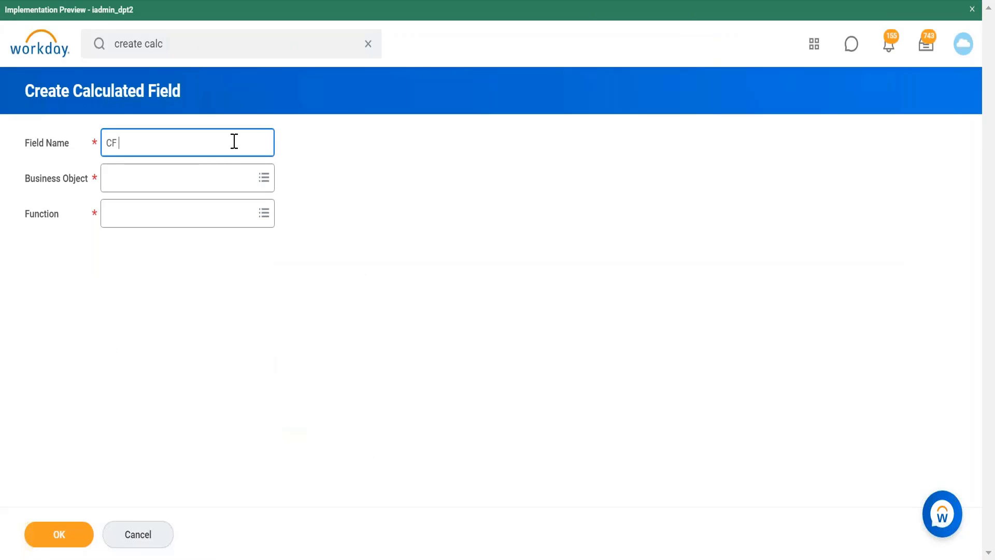
{"action": "type", "text": "CF close bracker"}
{"action": "key", "text": "BackSpace"}
{"action": "type", "text": "t"}
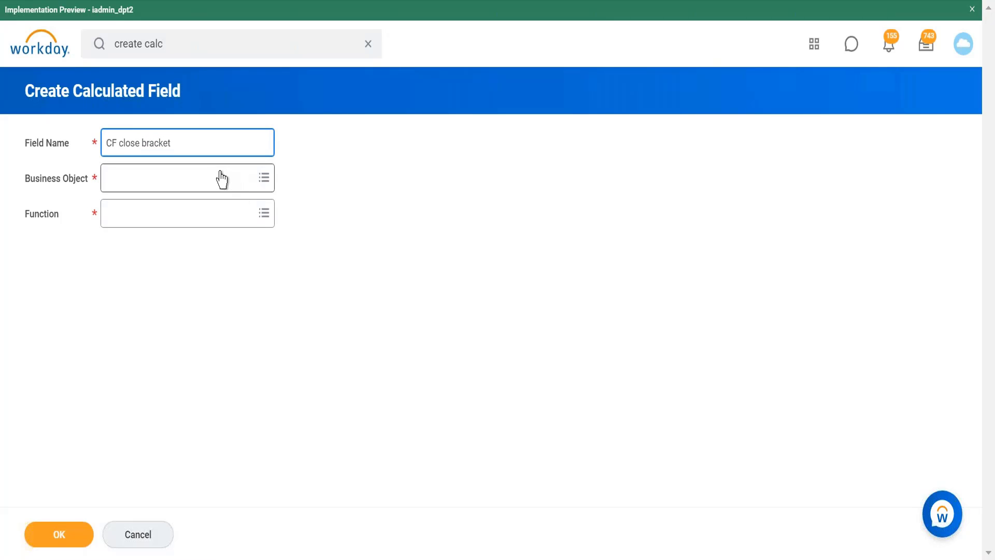
Set the closing bracket field's business object to Global.
{"action": "left_click", "coordinate": [224, 186]}
{"action": "type", "text": "worker"}
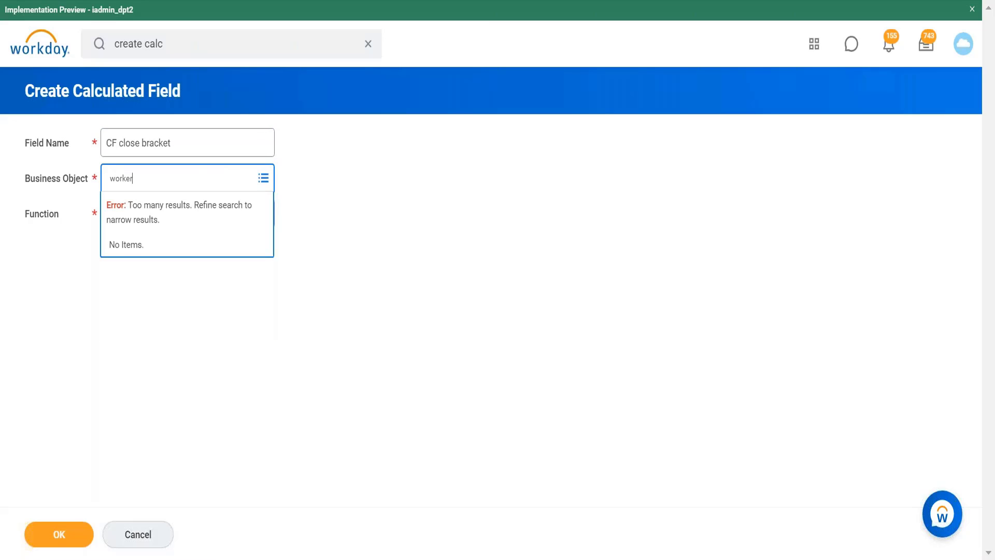
{"action": "key", "text": "Return"}
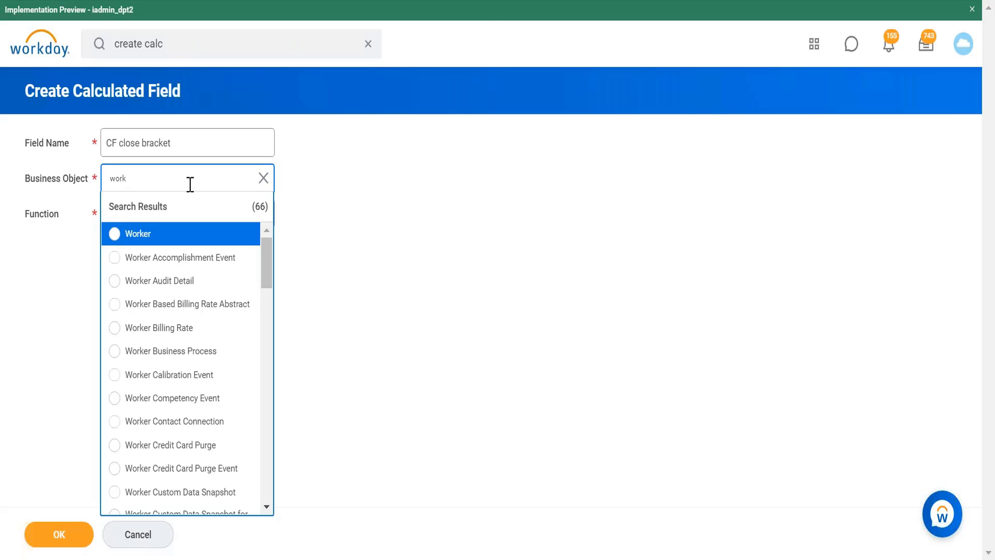
{"action": "key", "text": "BackSpace"}
{"action": "type", "text": "global"}
{"action": "key", "text": "Return"}
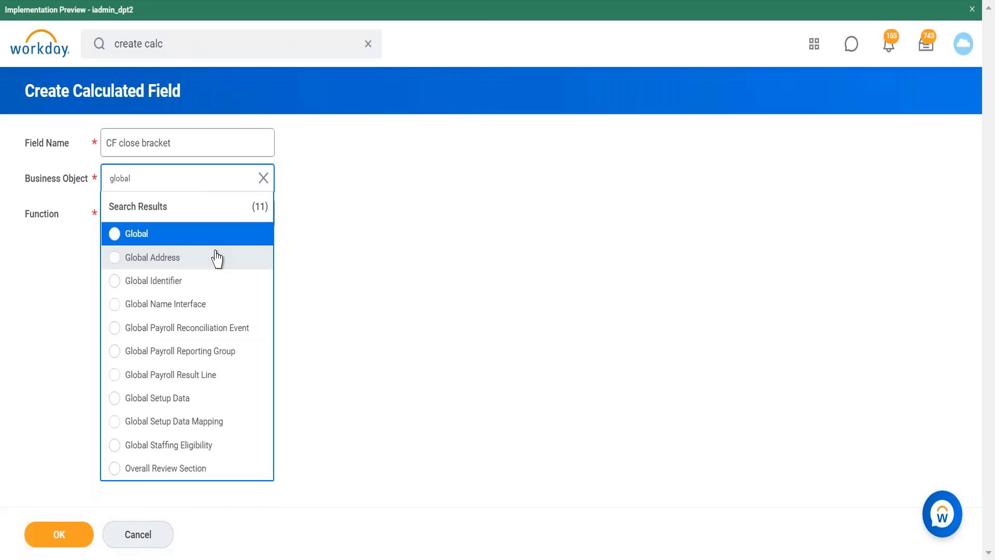
{"action": "left_click", "coordinate": [225, 247]}
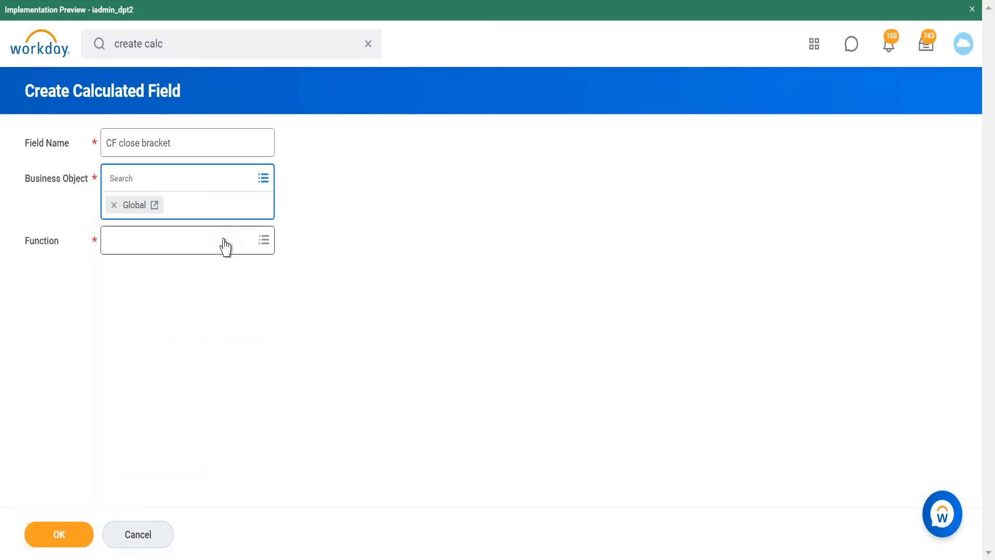
Set the closing bracket field's function to Text Constant and continue to its calculation definition.
{"action": "left_click", "coordinate": [225, 247]}
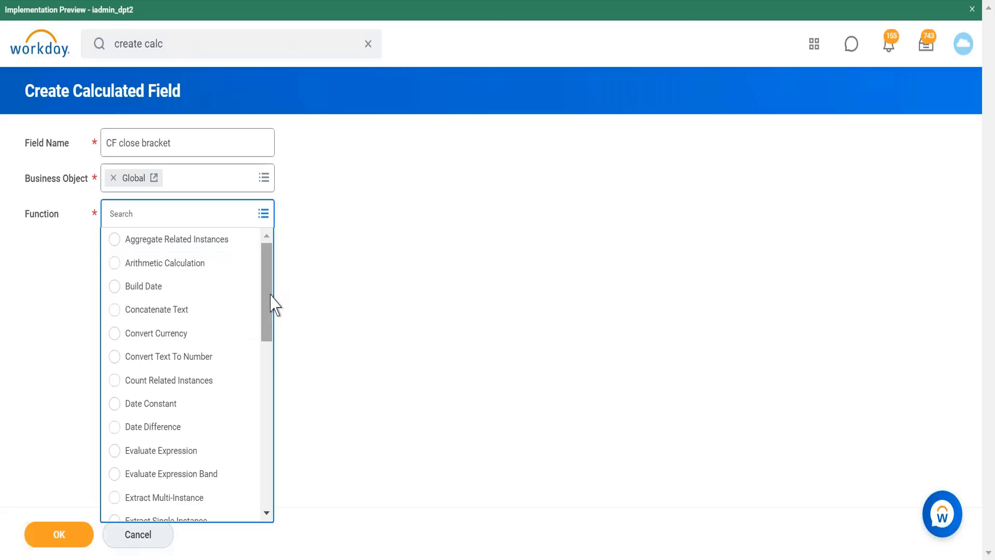
{"action": "left_click_drag", "start_coordinate": [269, 304], "coordinate": [273, 557]}
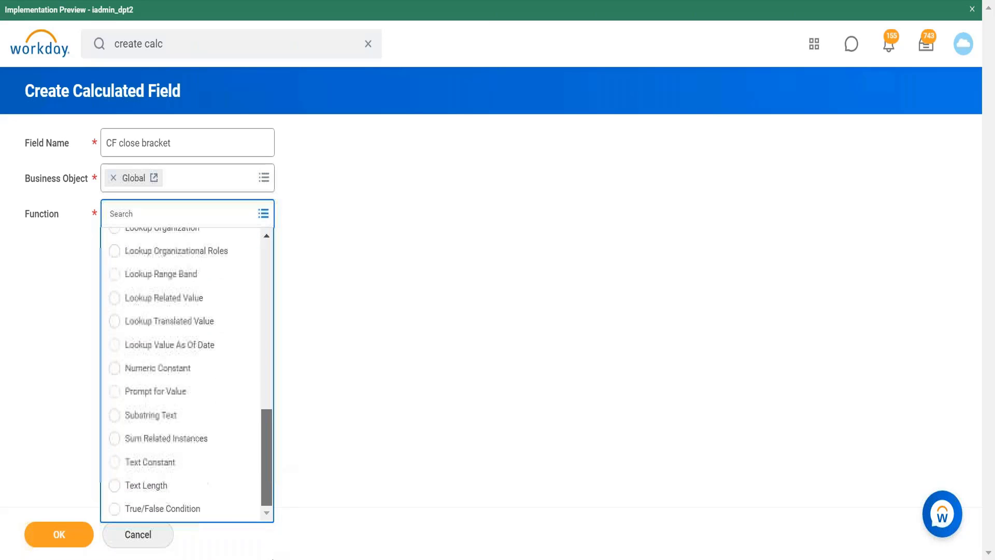
{"action": "left_click", "coordinate": [191, 463]}
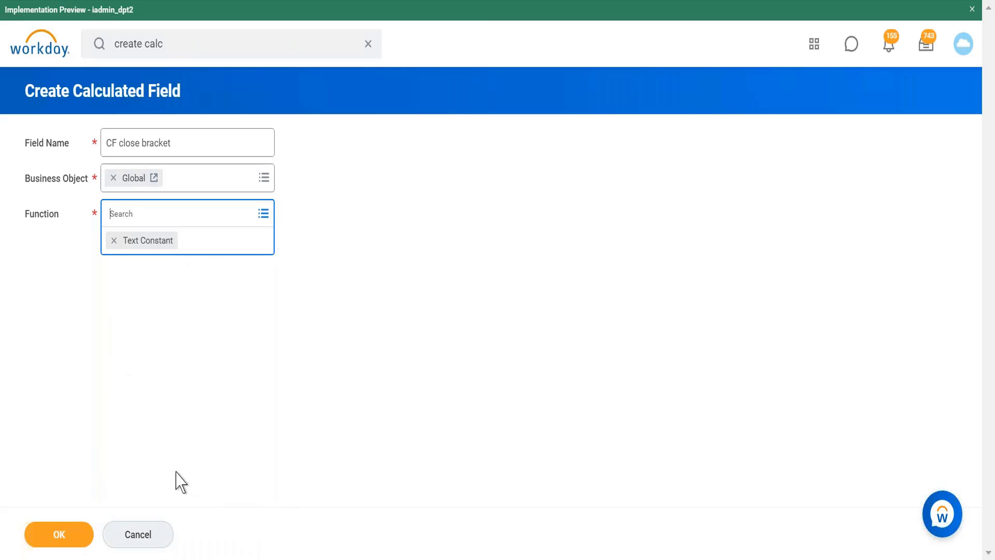
{"action": "left_click", "coordinate": [58, 534]}
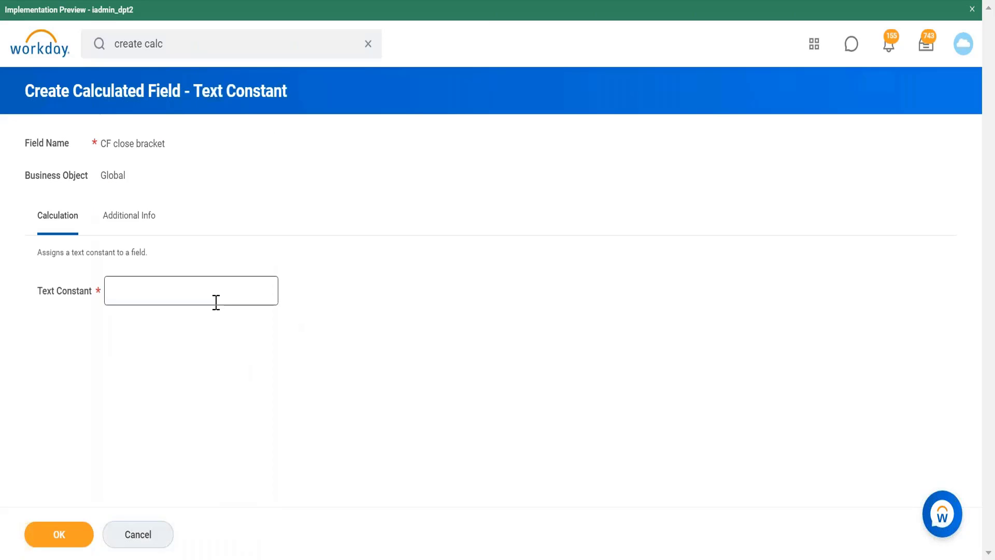
Set the closing bracket field's text constant to ")" and save it back into the fifth concatenation row.
{"action": "left_click", "coordinate": [216, 302]}
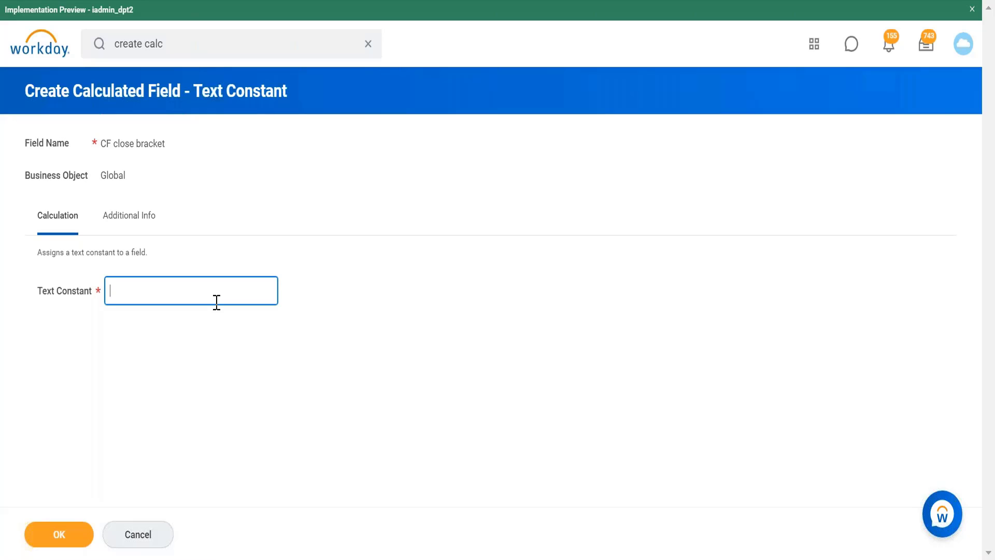
{"action": "type", "text": ")"}
{"action": "left_click", "coordinate": [67, 543]}
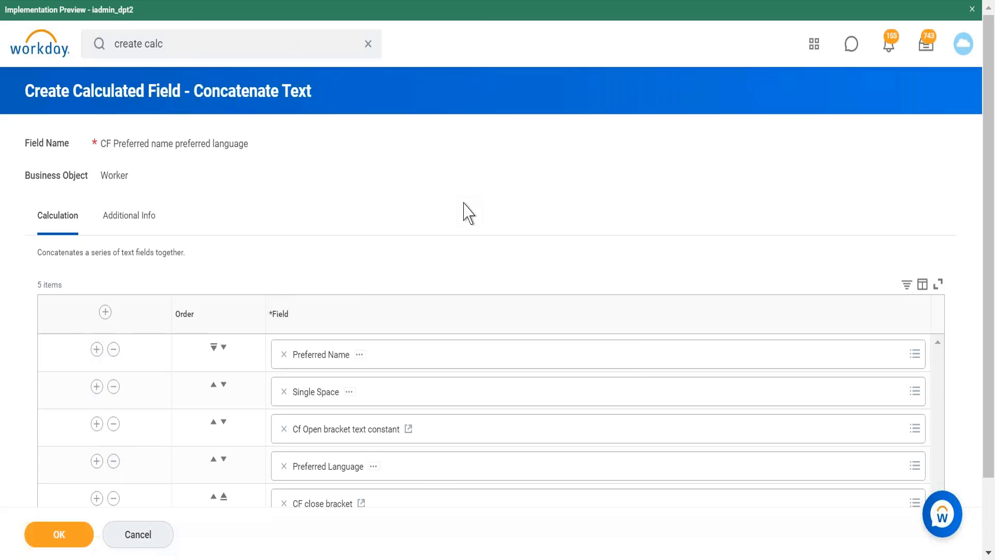
Save the Concatenate Text calculated field with its five rows.
{"action": "scroll", "coordinate": [467, 213], "scroll_direction": "down", "scroll_amount": 2}
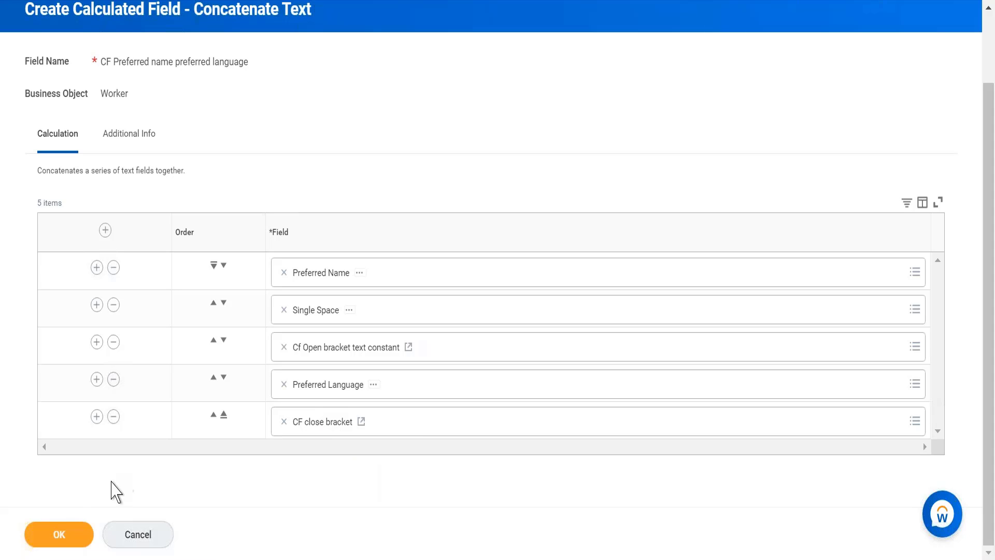
{"action": "left_click", "coordinate": [57, 539]}
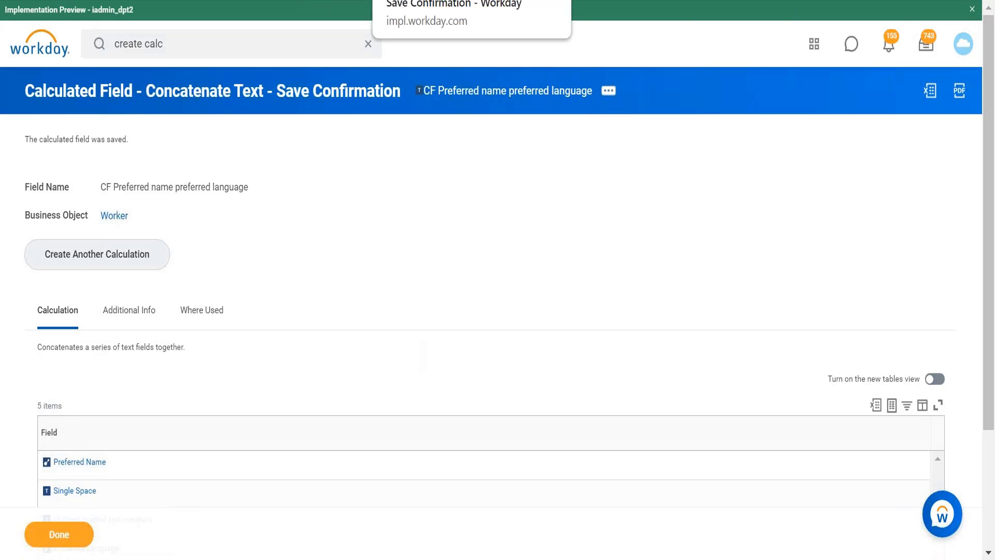
Examine the related actions available for the saved Concatenate Text field, including its calculated field, instance, reporting and audit options.
{"action": "left_click", "coordinate": [609, 95]}
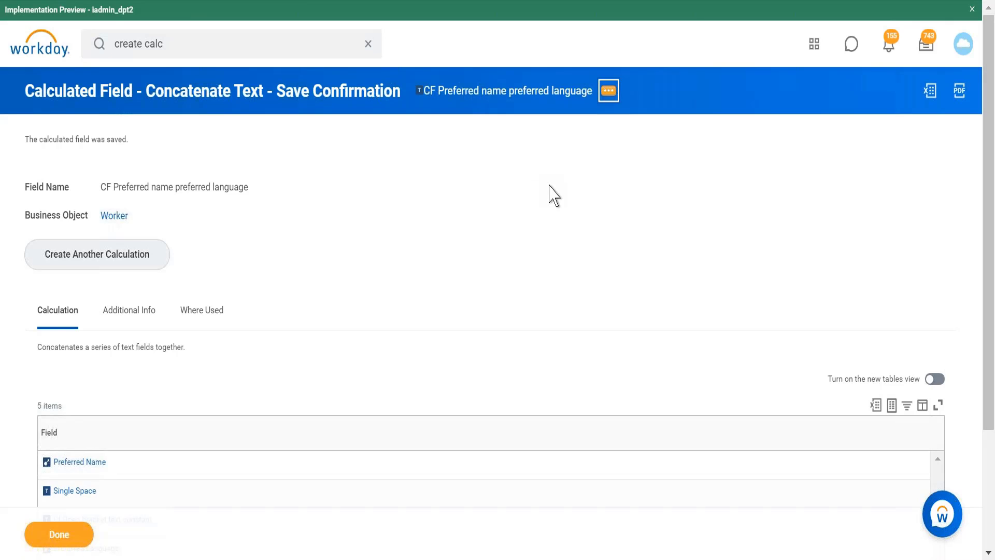
{"action": "mouse_move", "coordinate": [209, 178]}
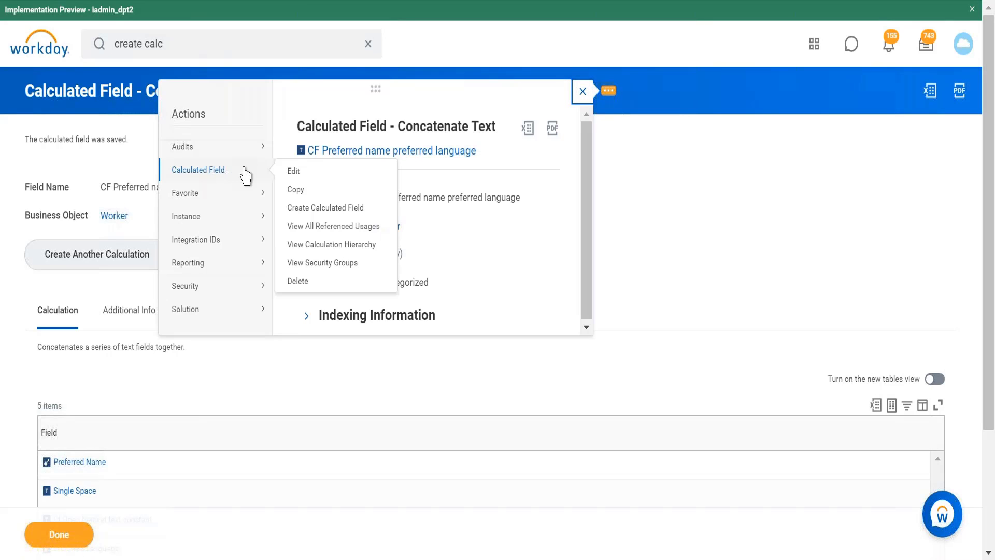
{"action": "mouse_move", "coordinate": [251, 200]}
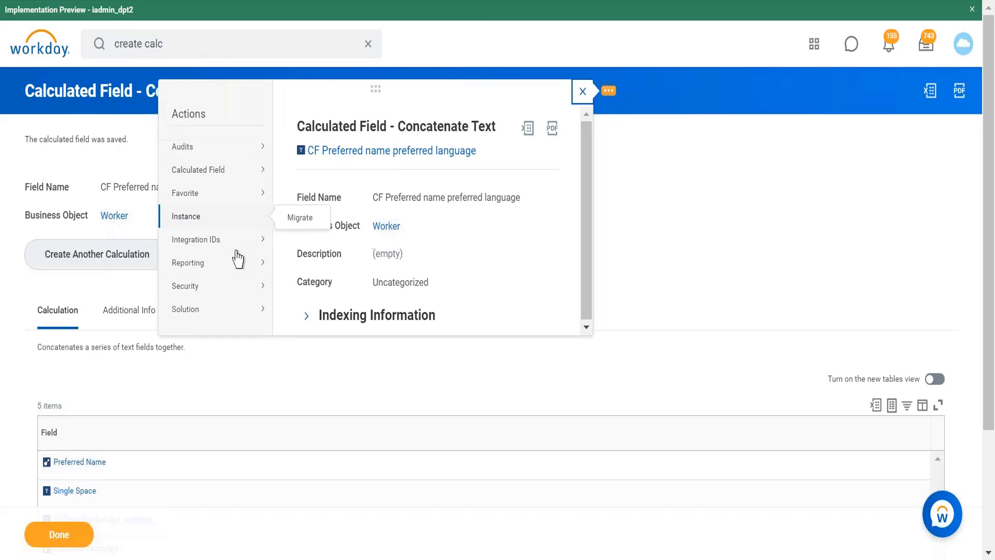
{"action": "mouse_move", "coordinate": [249, 157]}
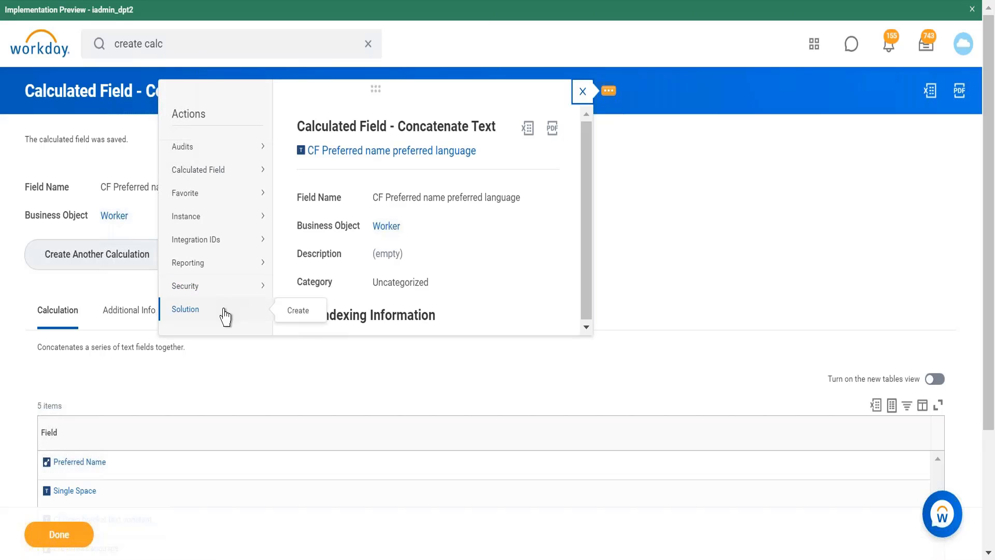
{"action": "mouse_move", "coordinate": [233, 215]}
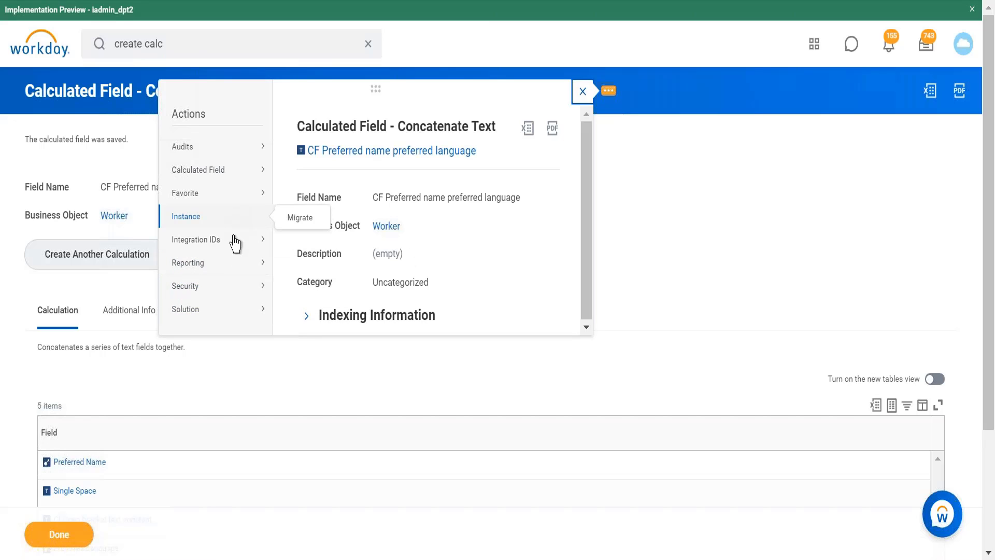
{"action": "mouse_move", "coordinate": [225, 276]}
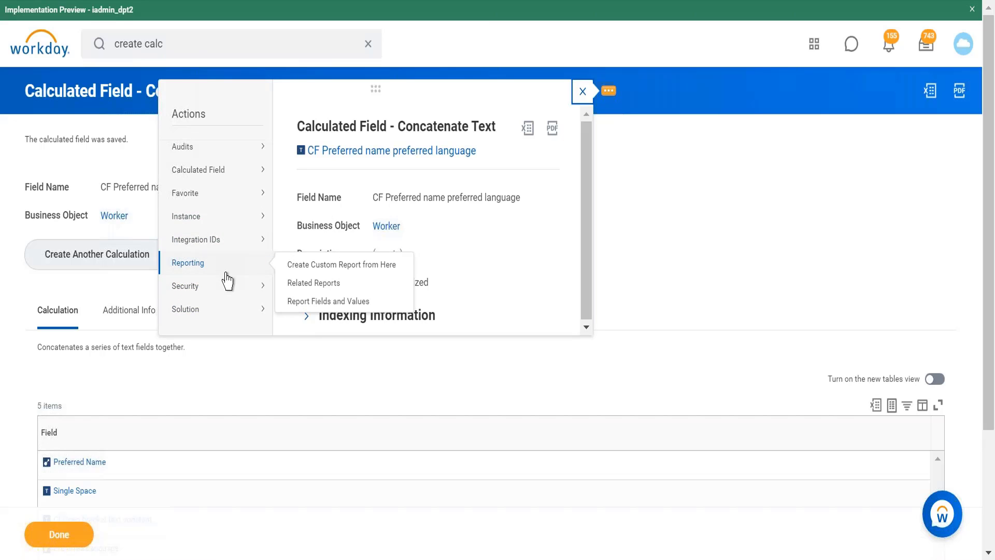
{"action": "mouse_move", "coordinate": [234, 235]}
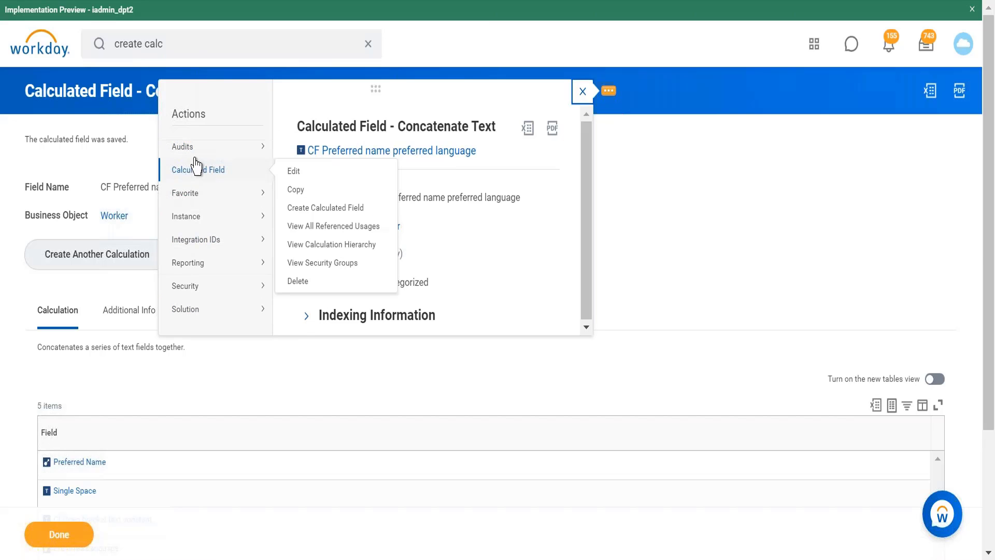
{"action": "mouse_move", "coordinate": [191, 294]}
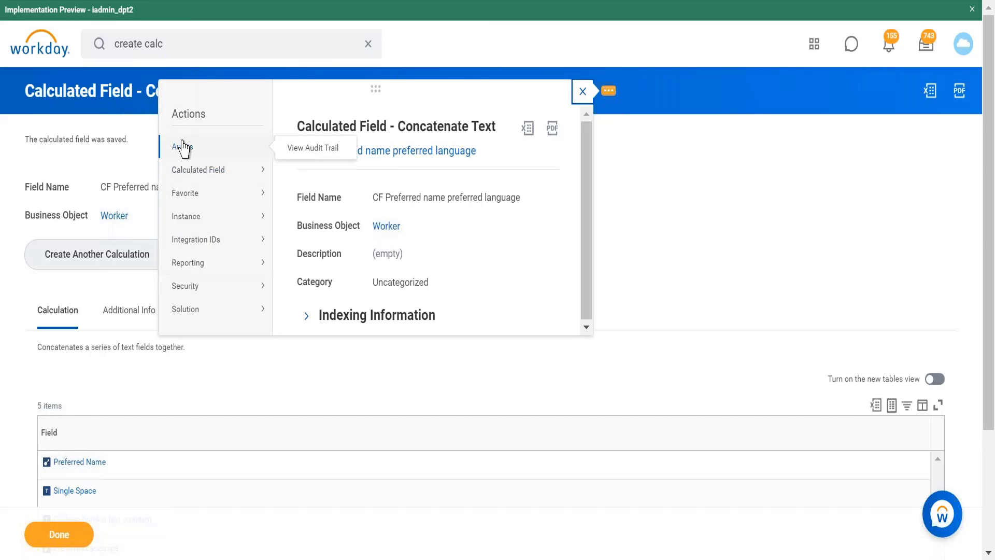
{"action": "mouse_move", "coordinate": [182, 193]}
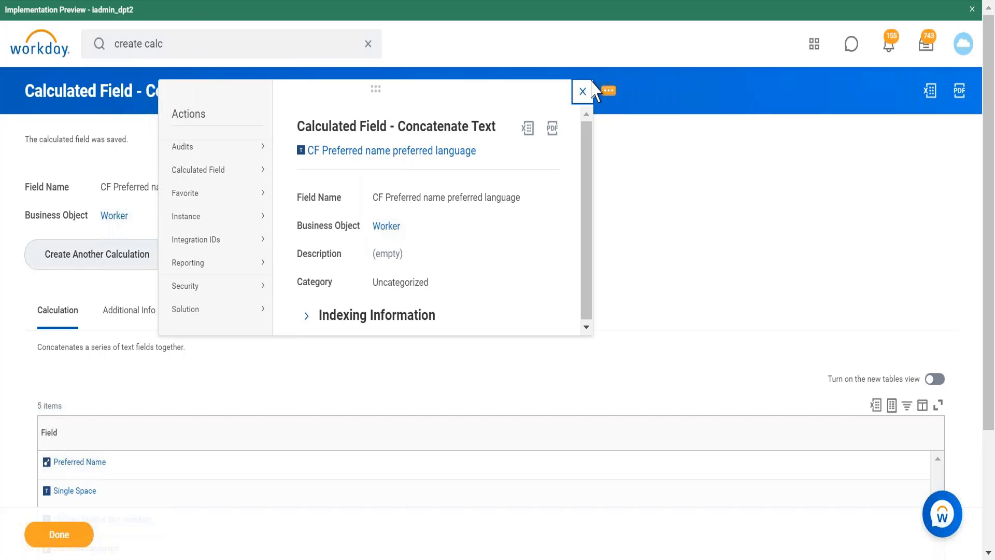
{"action": "left_click", "coordinate": [582, 95]}
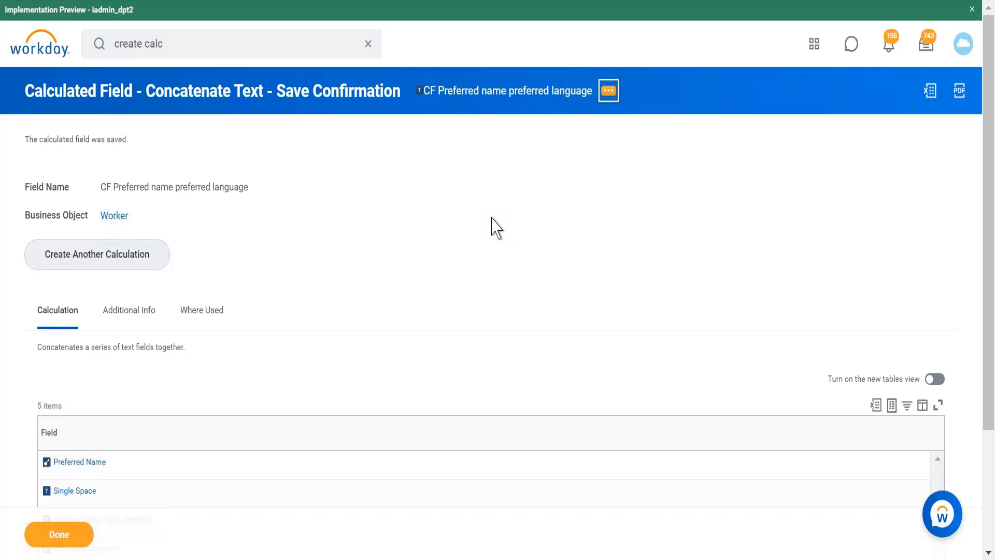
Switch to the Notepad++ notes and, after a blank line below the preferred name example, add a first name labelled "Propoer Case".
{"action": "left_click", "coordinate": [298, 559]}
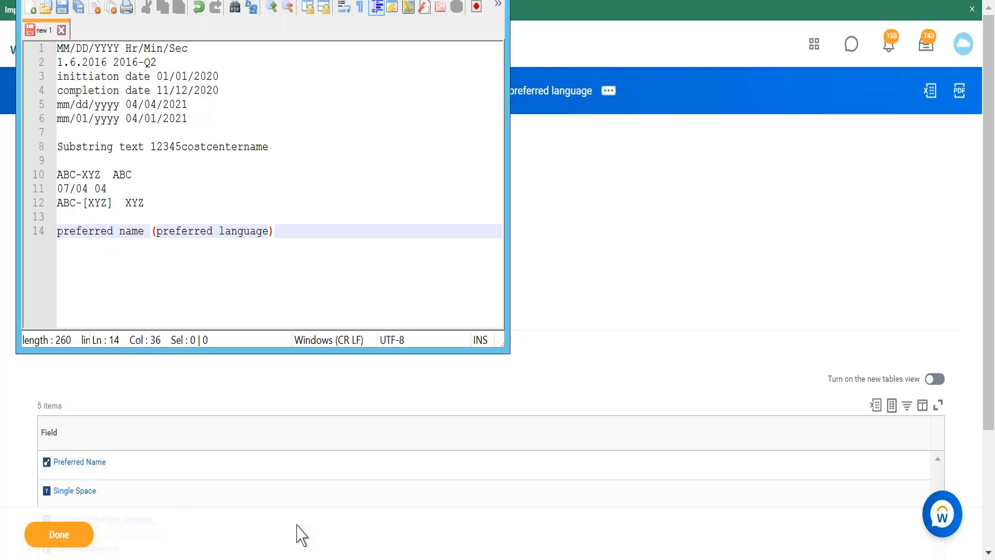
{"action": "key", "text": "Return"}
{"action": "key", "text": "Return"}
{"action": "type", "text": "P"}
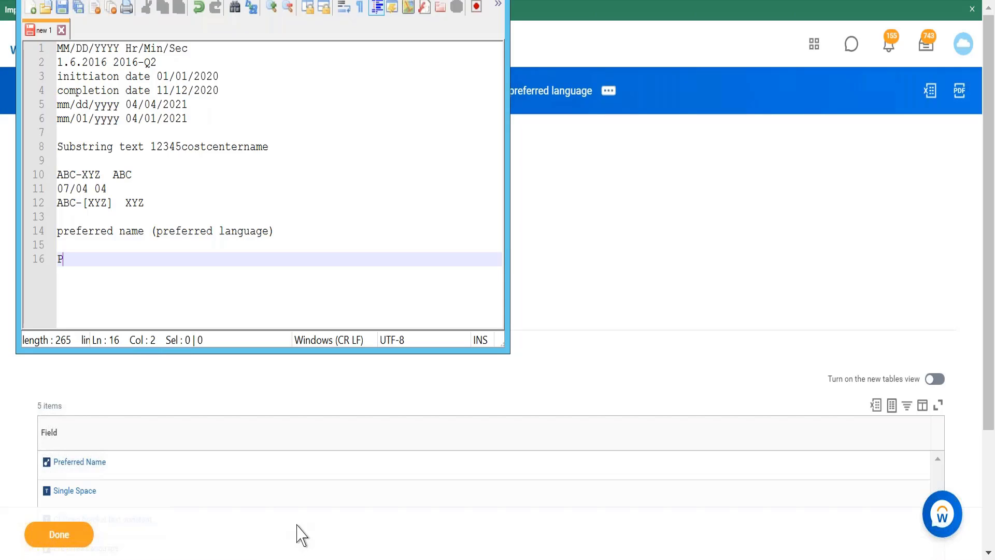
{"action": "type", "text": "reeti - Propoer "}
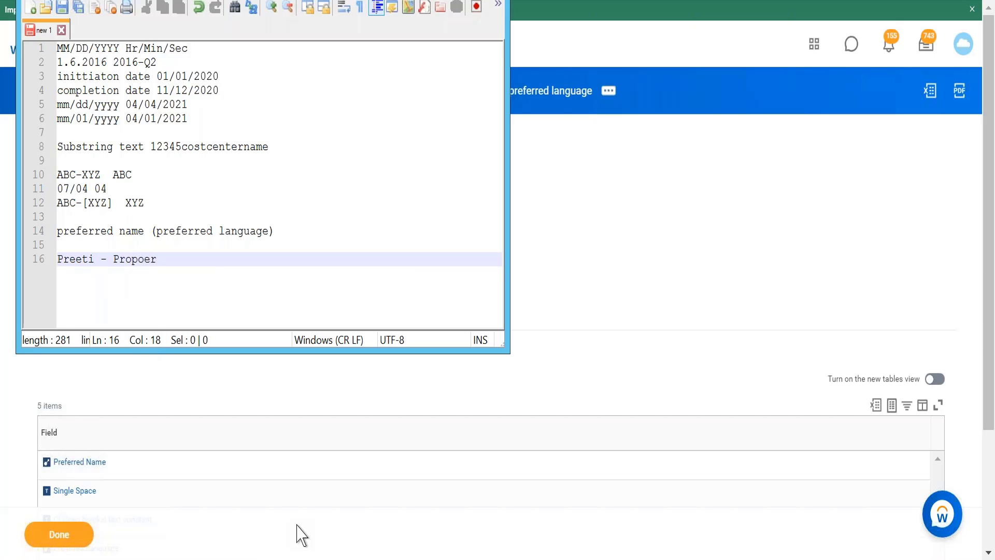
{"action": "type", "text": "Case "}
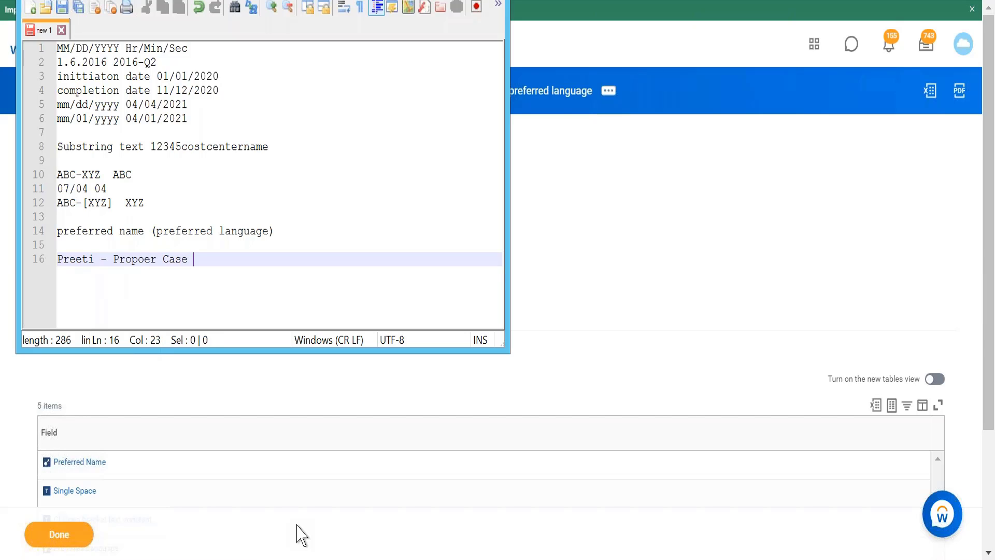
Append the same first name in capitals labelled "Upper case-" and in small letters labelled "Lower case-", and return to Workday.
{"action": "type", "text": "Upper ca"}
{"action": "type", "text": "se"}
{"action": "type", "text": "- Pr"}
{"action": "type", "text": "op"}
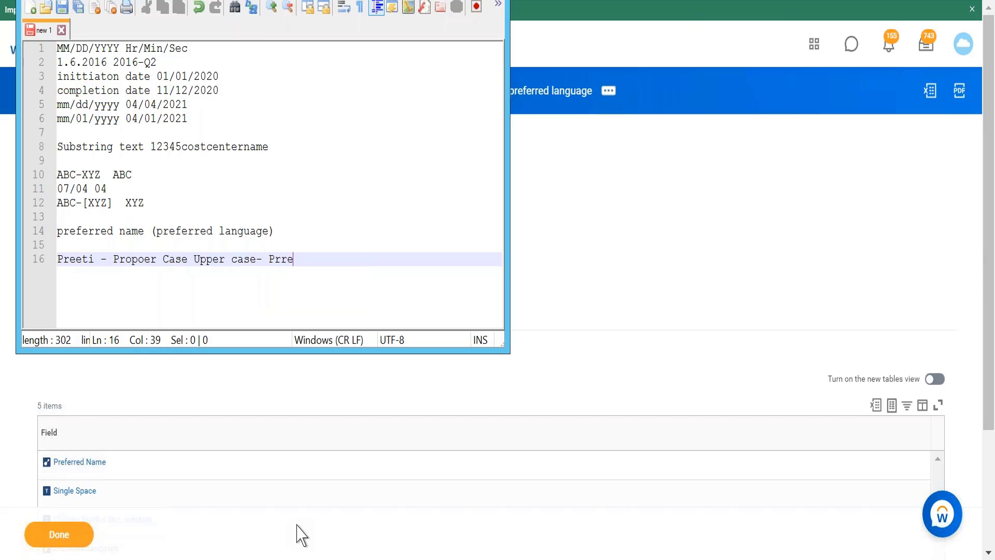
{"action": "key", "text": "BackSpace"}
{"action": "key", "text": "BackSpace"}
{"action": "key", "text": "BackSpace"}
{"action": "type", "text": "REETI Lower "}
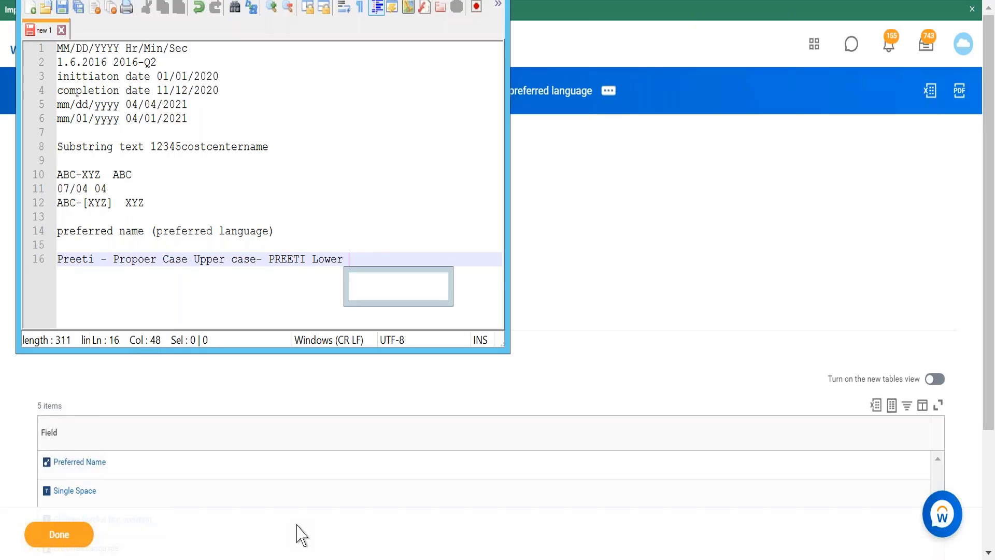
{"action": "type", "text": "case- "}
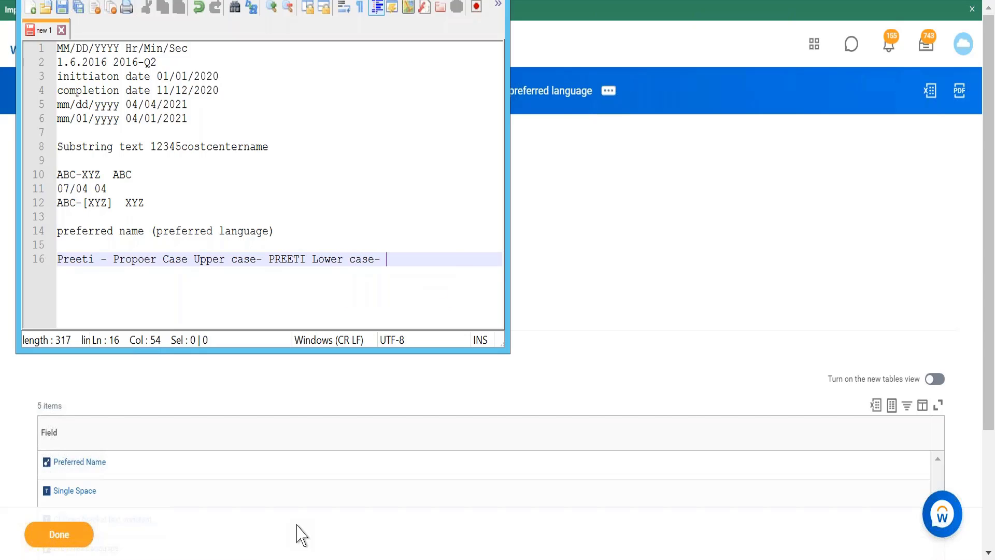
{"action": "type", "text": "preeti"}
{"action": "left_click", "coordinate": [445, 1]}
Start another calculated field and name it "CF Legal name in upper case".
{"action": "left_click", "coordinate": [190, 43]}
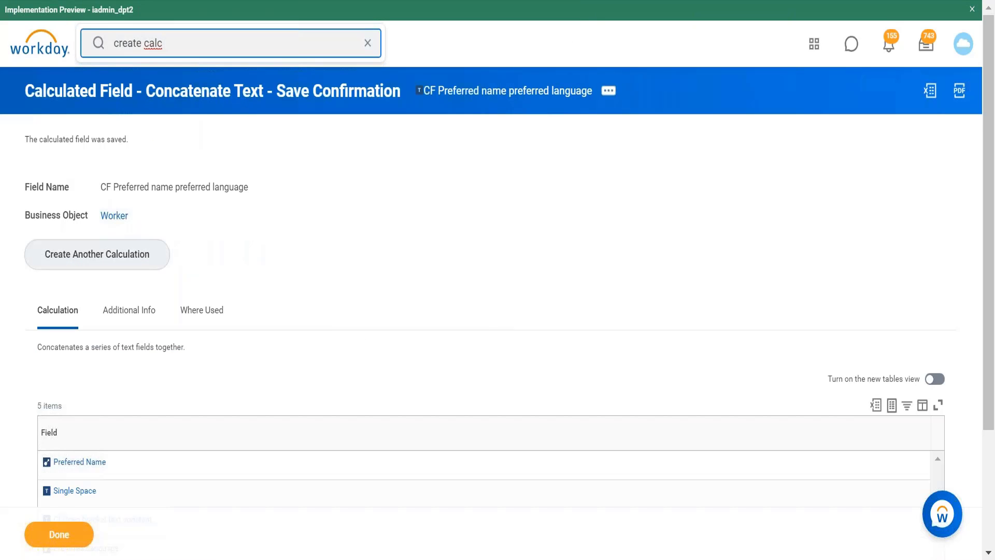
{"action": "key", "text": "Return"}
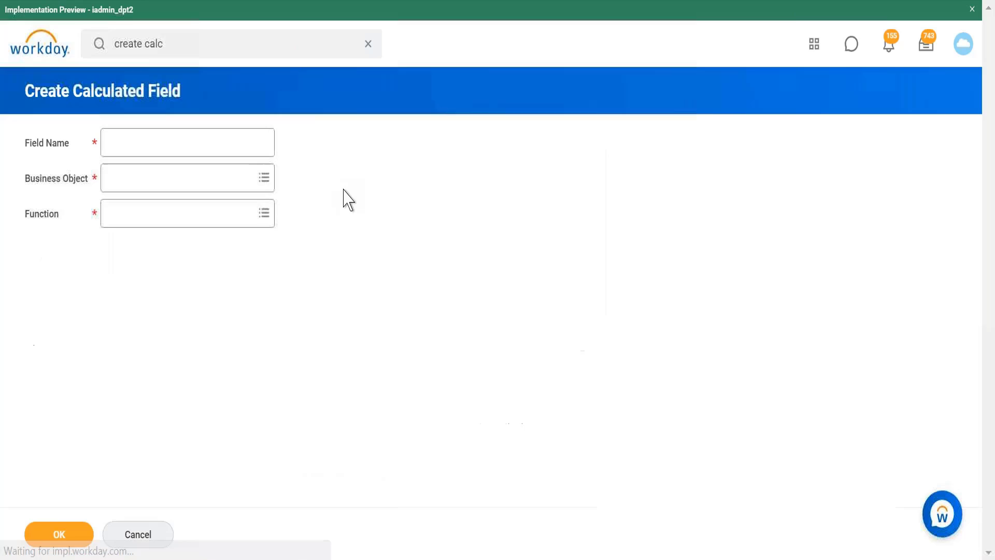
{"action": "left_click", "coordinate": [230, 142]}
{"action": "type", "text": "CF"}
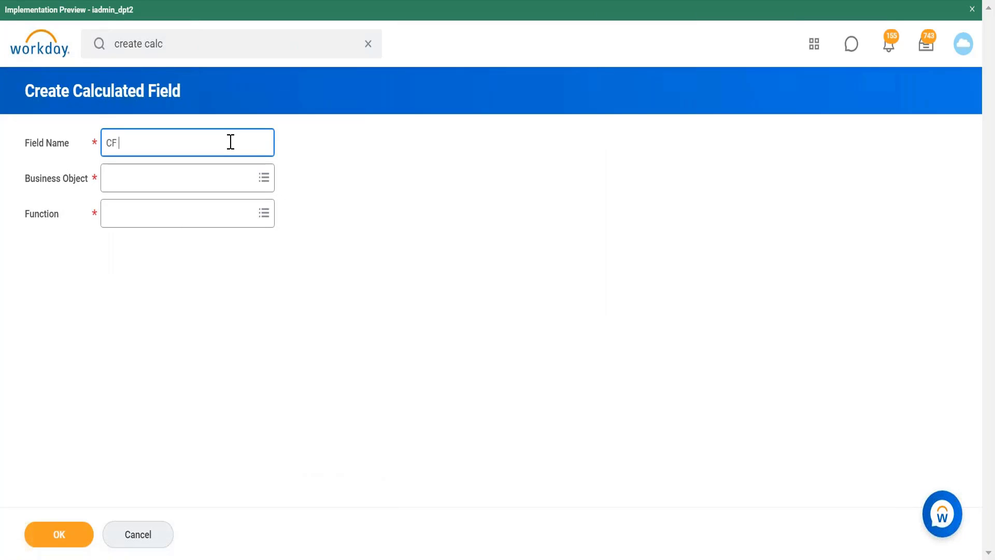
{"action": "type", "text": " Legal name in upper case"}
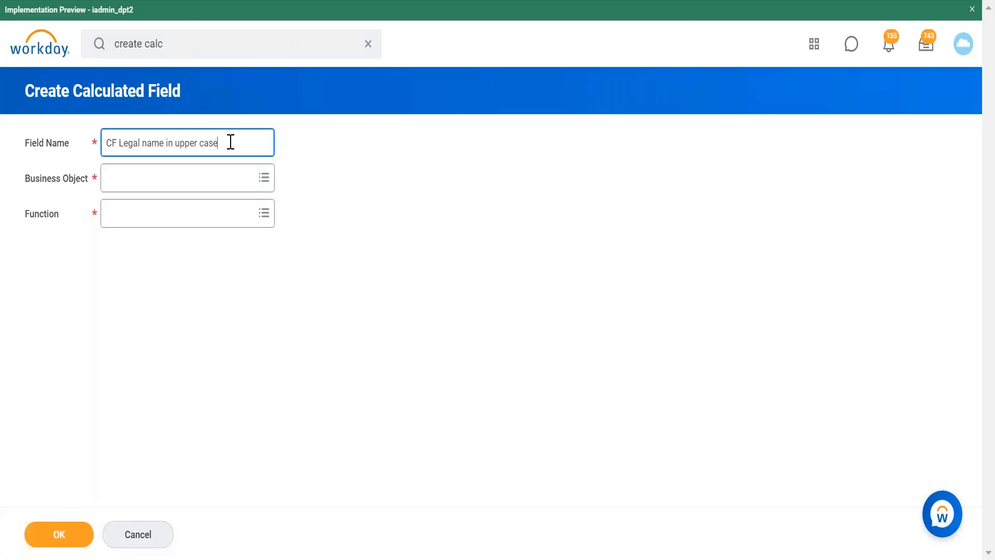
Set the legal name field's business object to Worker and its function to Format Text, and continue to the calculation definition.
{"action": "left_click", "coordinate": [197, 188]}
{"action": "type", "text": "worker"}
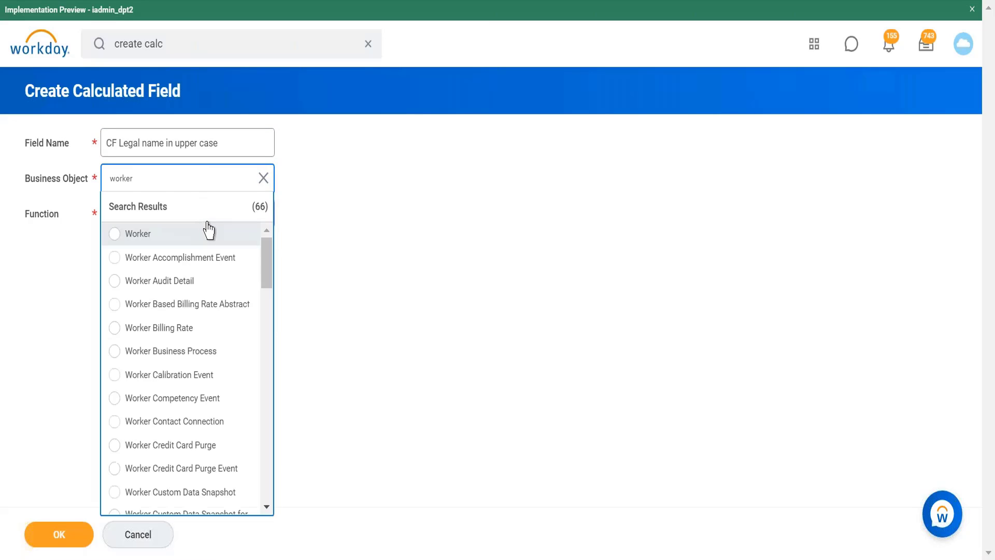
{"action": "left_click", "coordinate": [206, 239]}
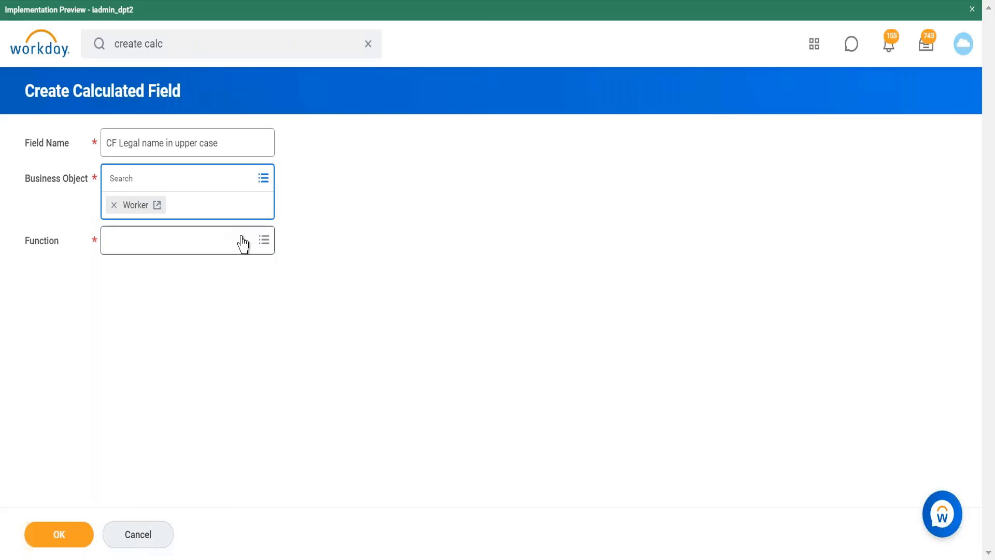
{"action": "left_click", "coordinate": [242, 242]}
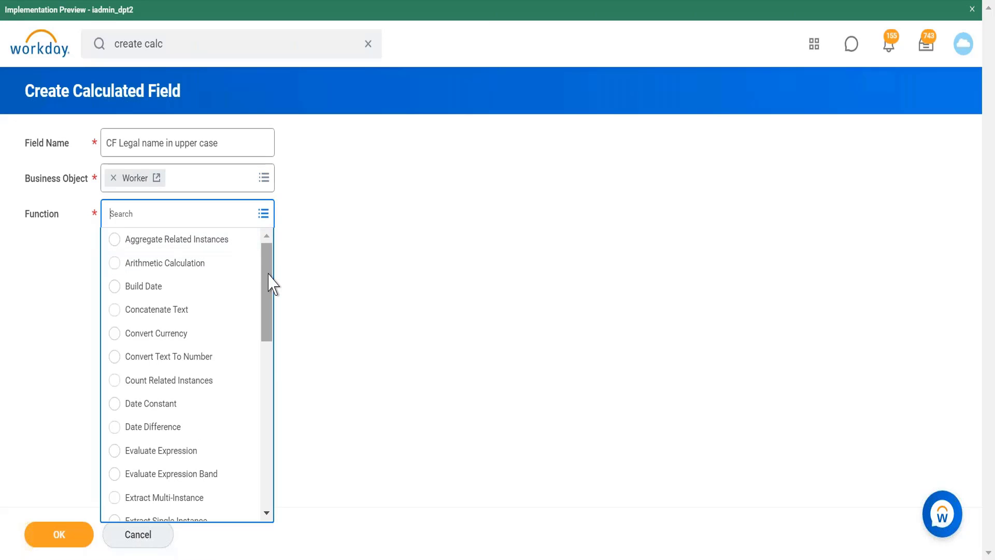
{"action": "left_click_drag", "start_coordinate": [272, 283], "coordinate": [272, 376]}
{"action": "left_click", "coordinate": [199, 334]}
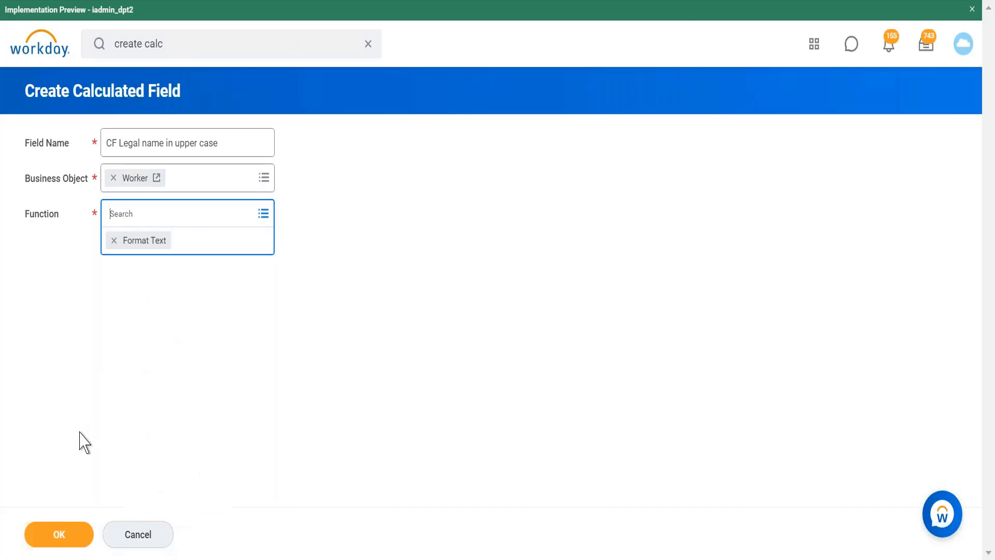
{"action": "left_click", "coordinate": [66, 536]}
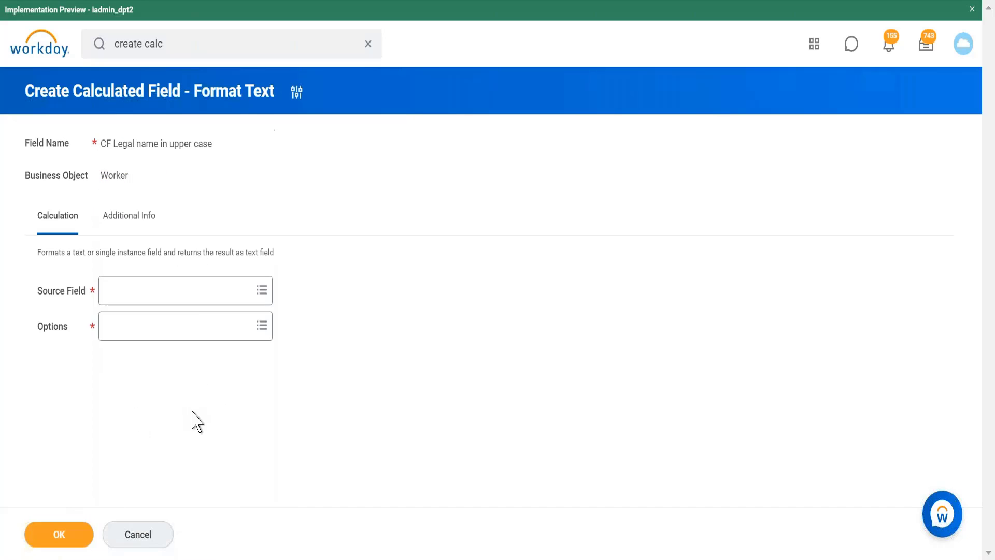
Find Full Legal Name and choose it as the source field of the Format Text calculation.
{"action": "left_click", "coordinate": [196, 297]}
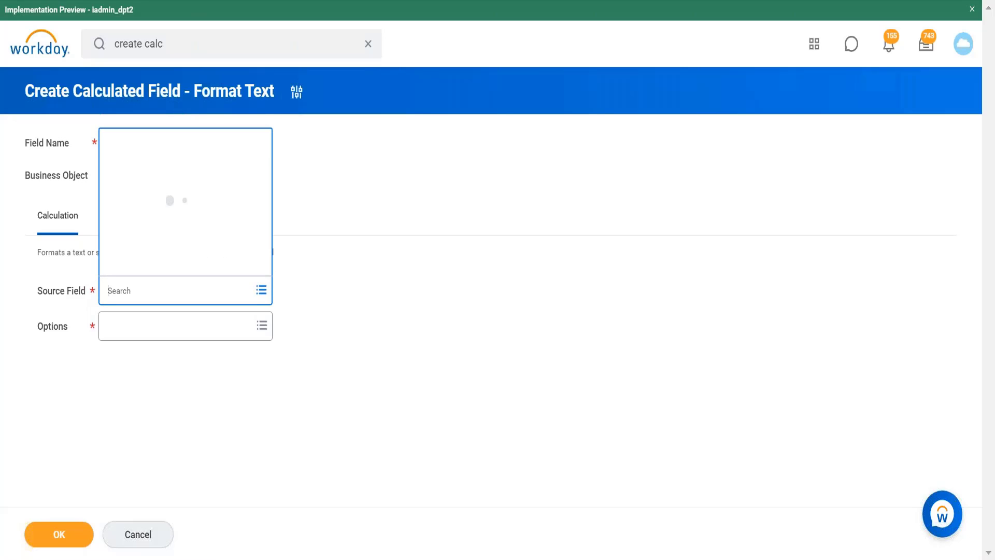
{"action": "type", "text": "full"}
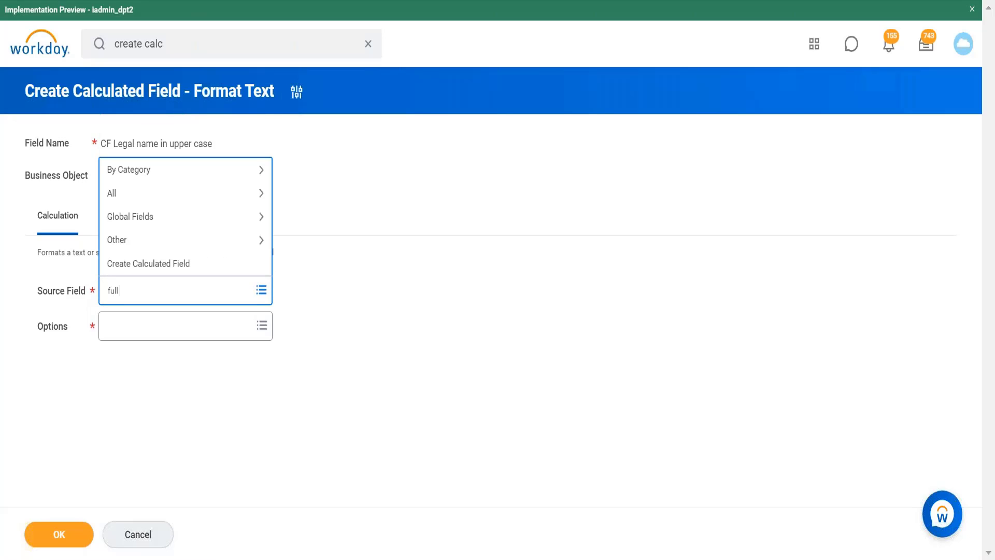
{"action": "type", "text": " legal name"}
{"action": "key", "text": "Return"}
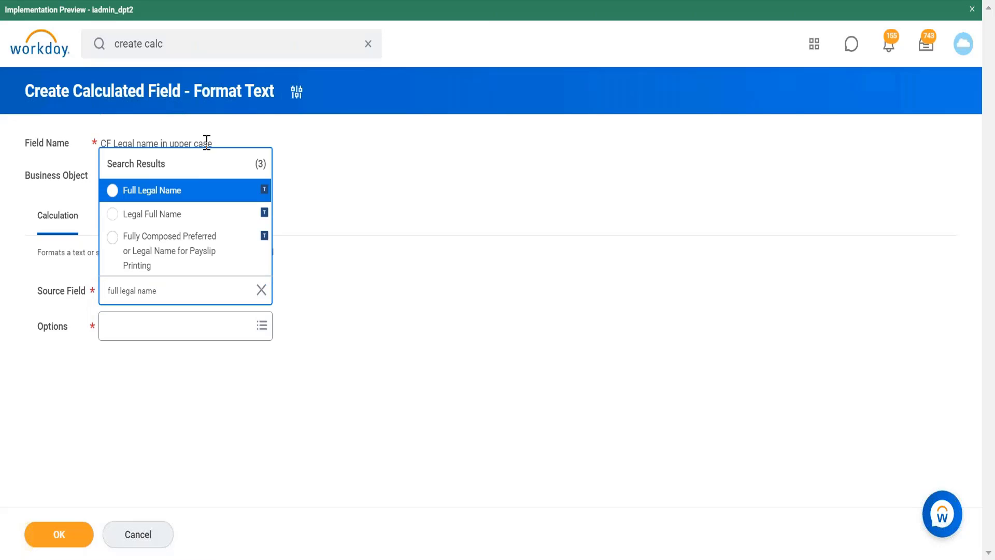
{"action": "left_click", "coordinate": [203, 204]}
Set the formatting option to Upper Case and save the Format Text calculated field.
{"action": "left_click", "coordinate": [181, 361]}
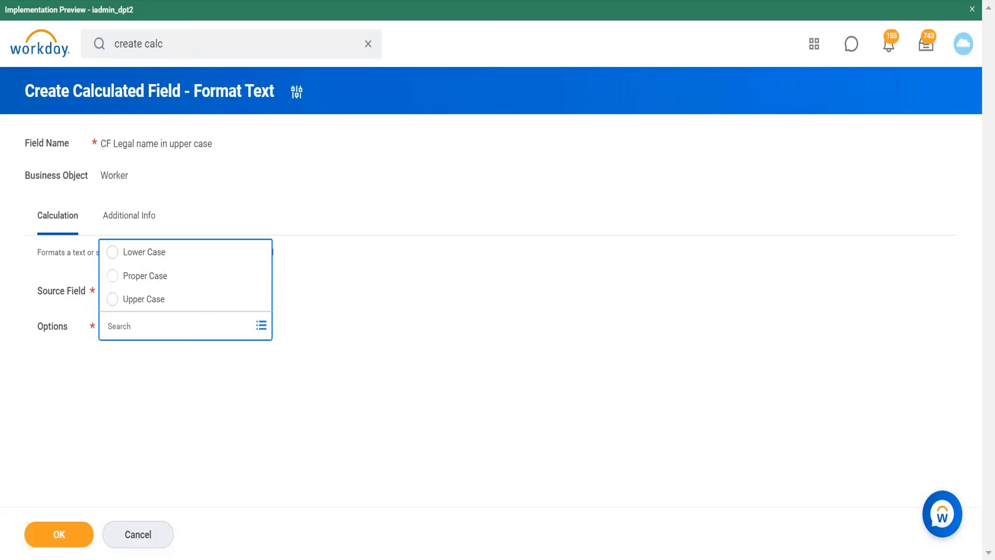
{"action": "left_click", "coordinate": [200, 300]}
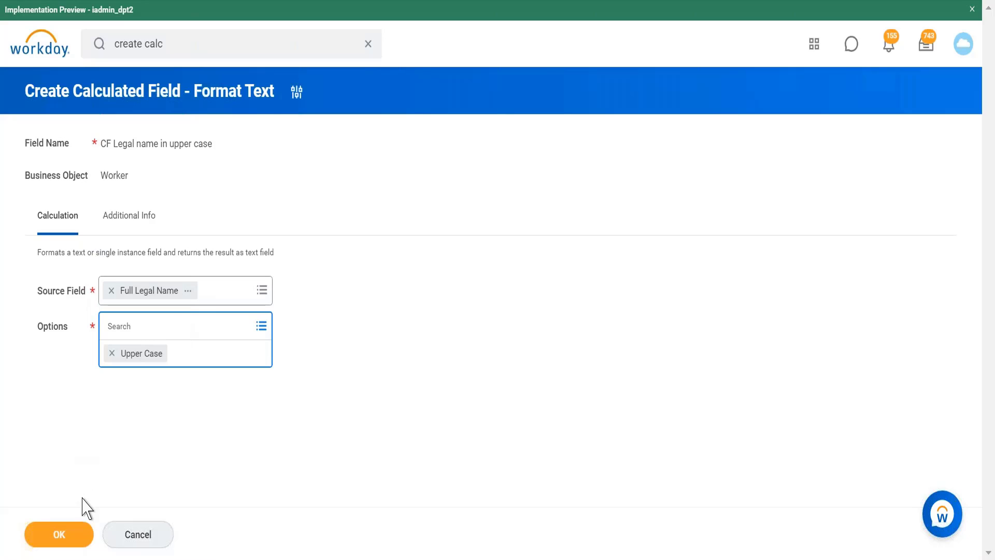
{"action": "left_click", "coordinate": [69, 535]}
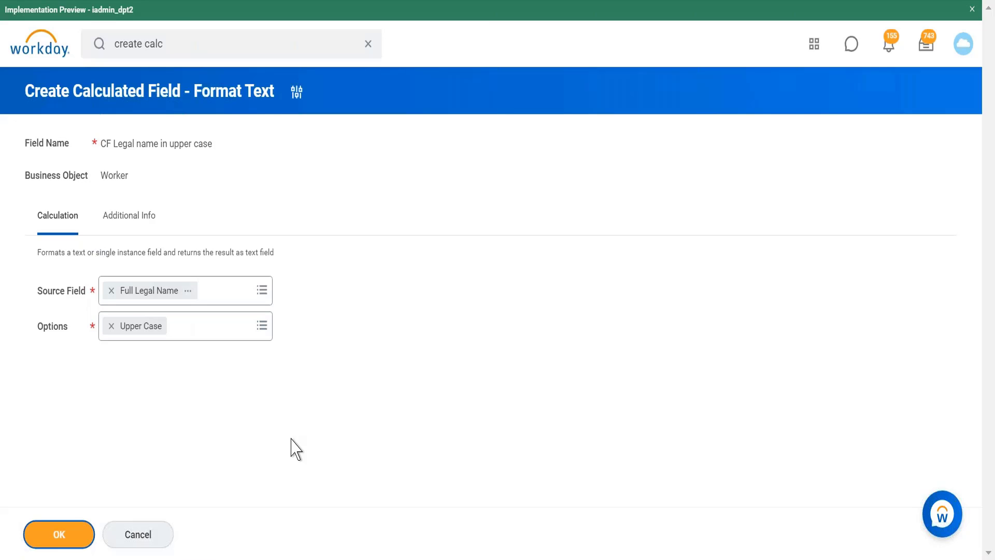
{"action": "left_click", "coordinate": [62, 535]}
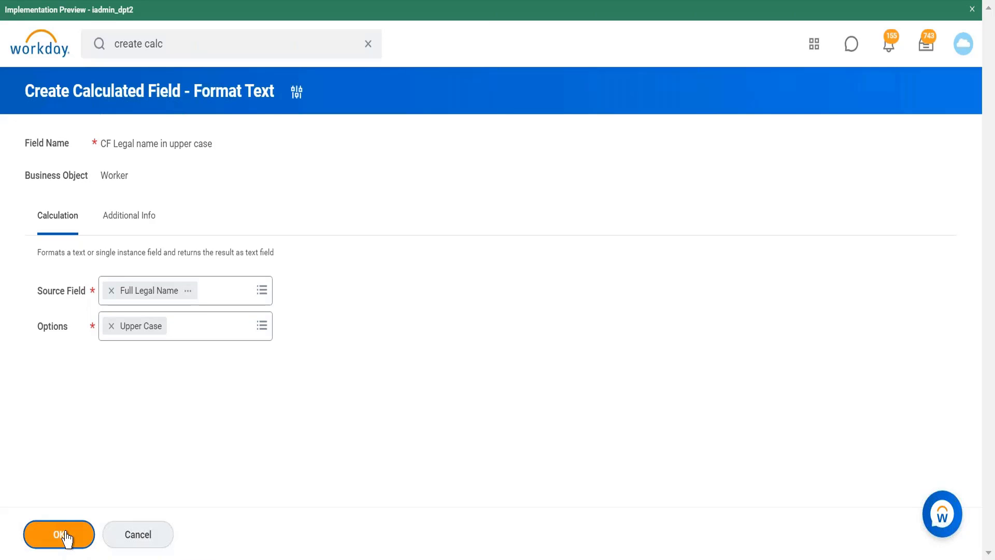
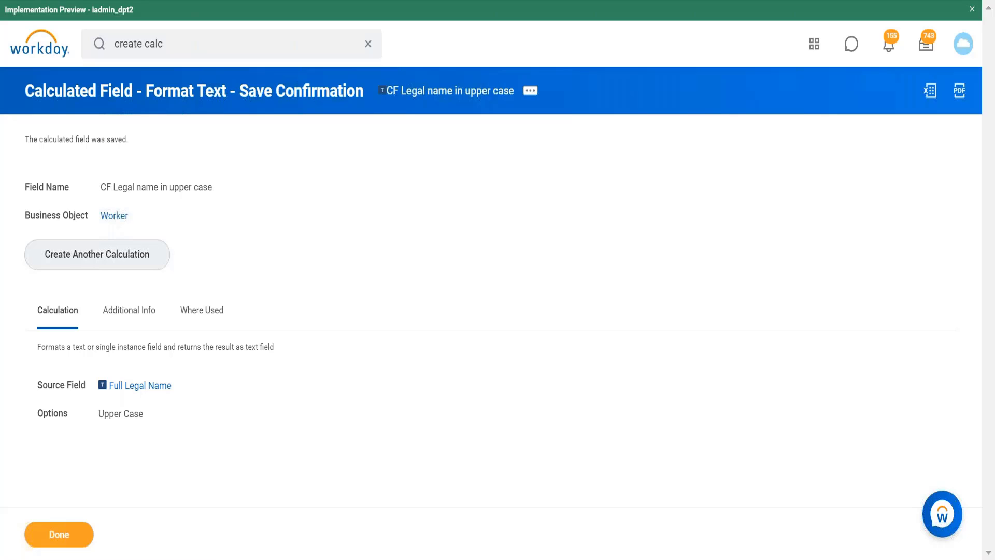
Start another calculated field and name it "CF Format base pay".
{"action": "left_click", "coordinate": [182, 47]}
{"action": "key", "text": "Return"}
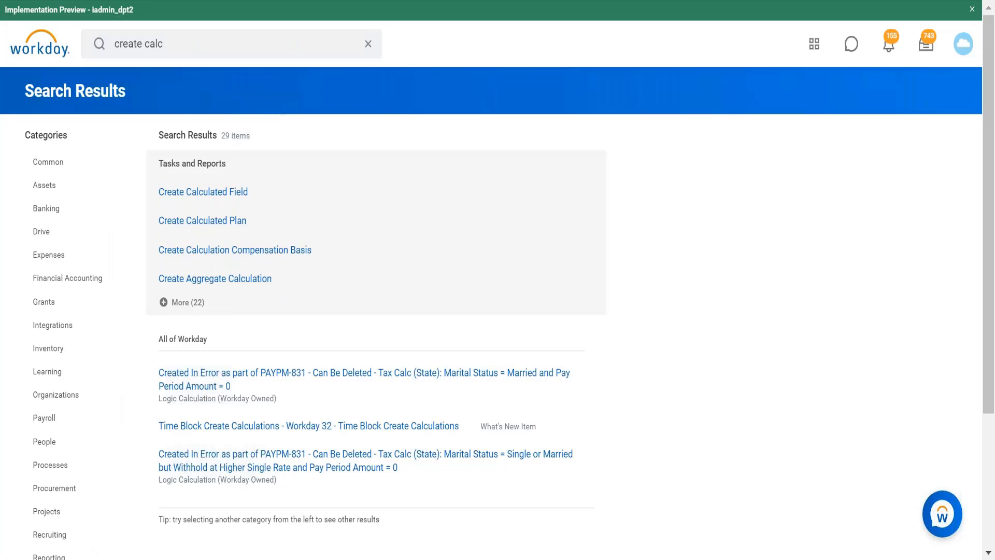
{"action": "left_click", "coordinate": [186, 193]}
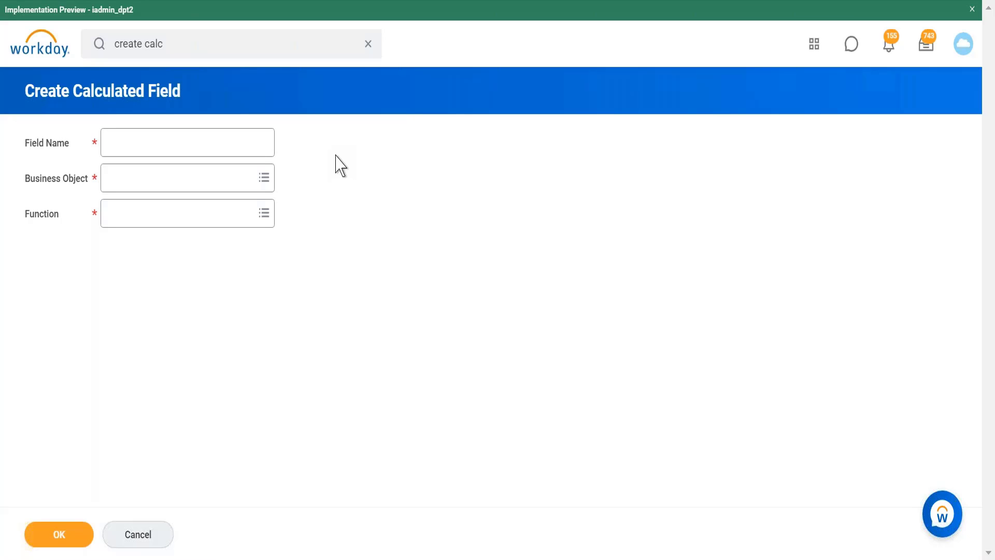
{"action": "left_click", "coordinate": [170, 141]}
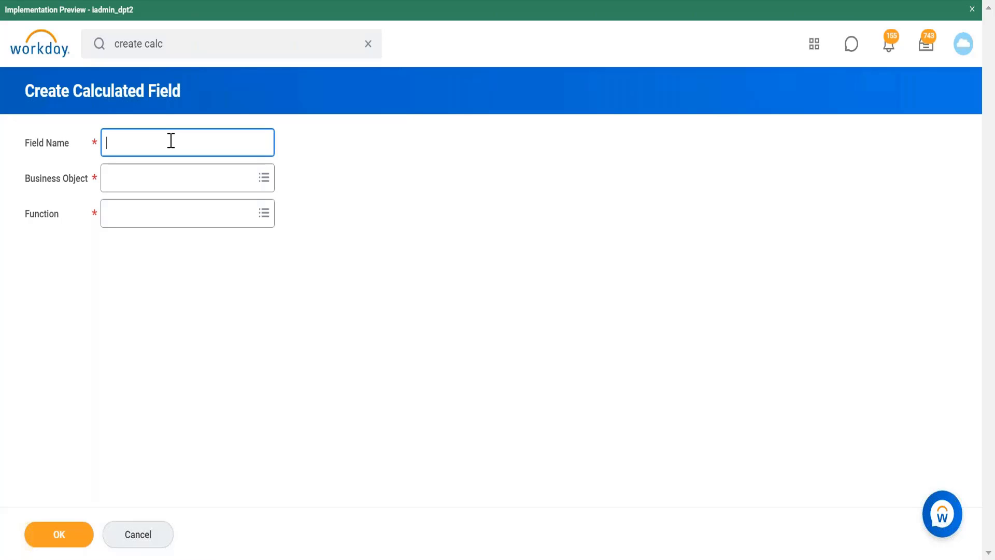
{"action": "type", "text": "CF Format base pay"}
Set the base pay field's business object to Worker and its function to Format Number, and continue to the calculation definition.
{"action": "left_click", "coordinate": [177, 187]}
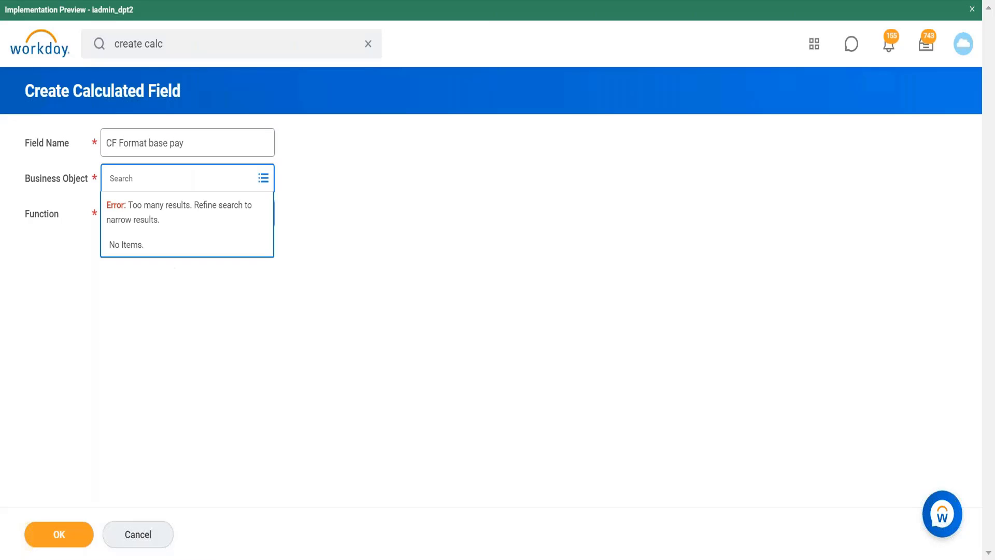
{"action": "type", "text": "worker"}
{"action": "key", "text": "Return"}
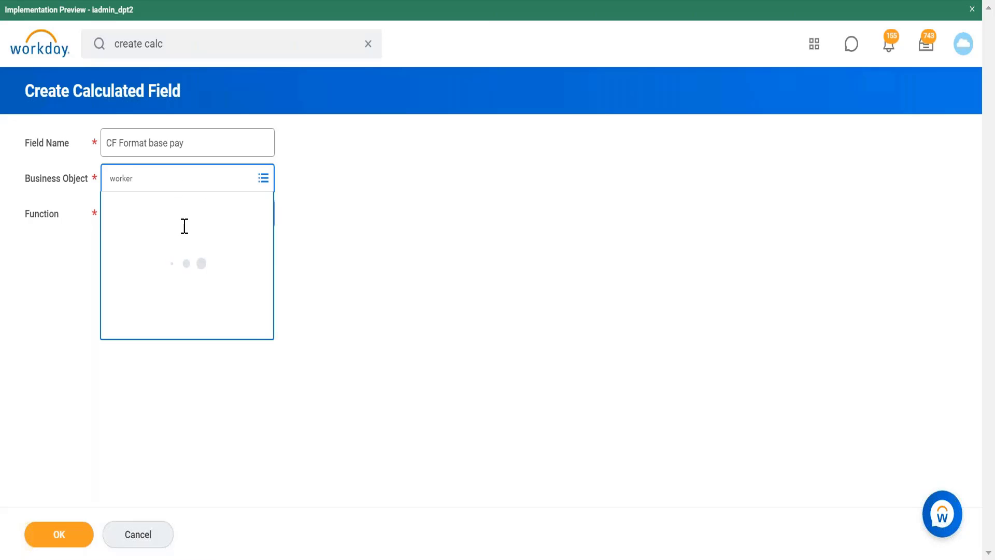
{"action": "left_click", "coordinate": [203, 234]}
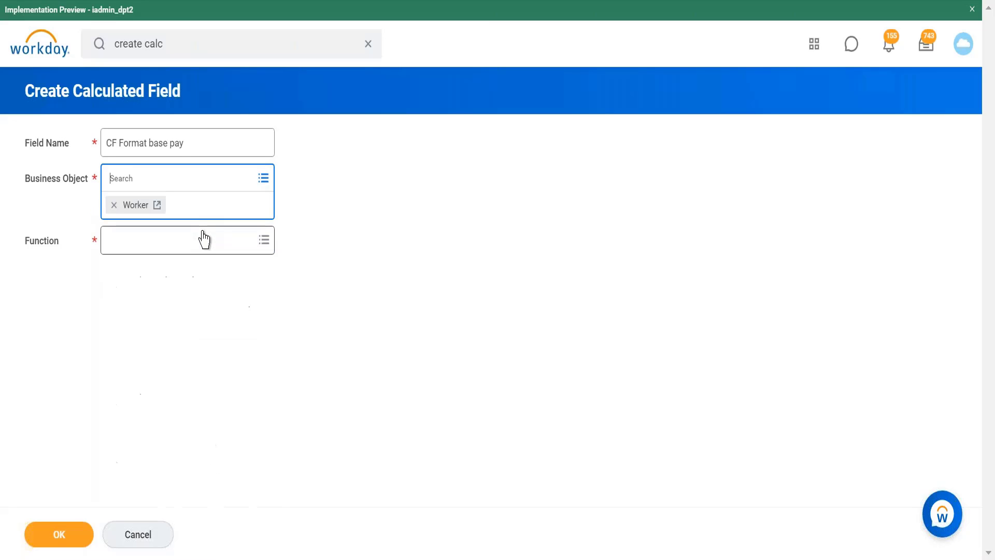
{"action": "left_click", "coordinate": [206, 249]}
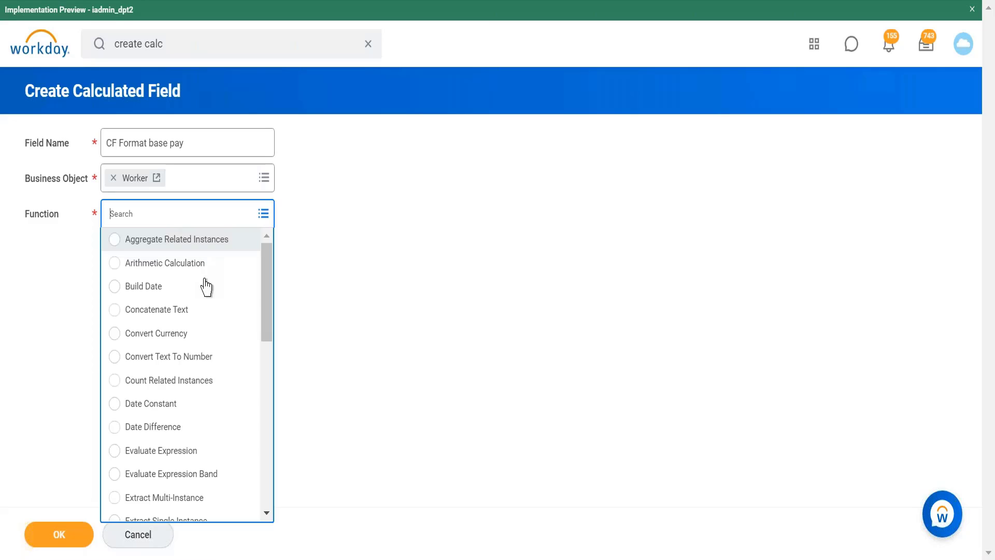
{"action": "left_click_drag", "start_coordinate": [266, 292], "coordinate": [265, 376]}
{"action": "left_click", "coordinate": [177, 380]}
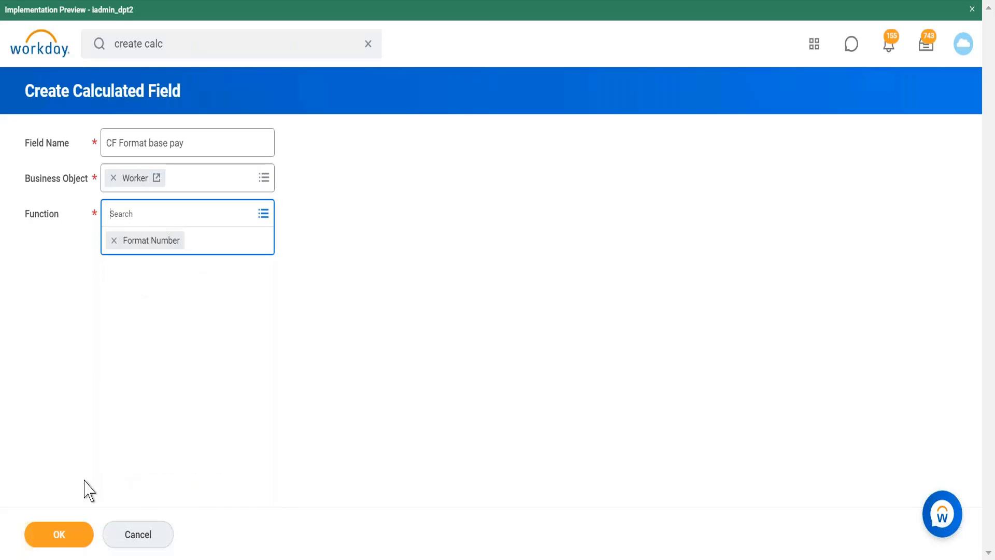
{"action": "left_click", "coordinate": [79, 537]}
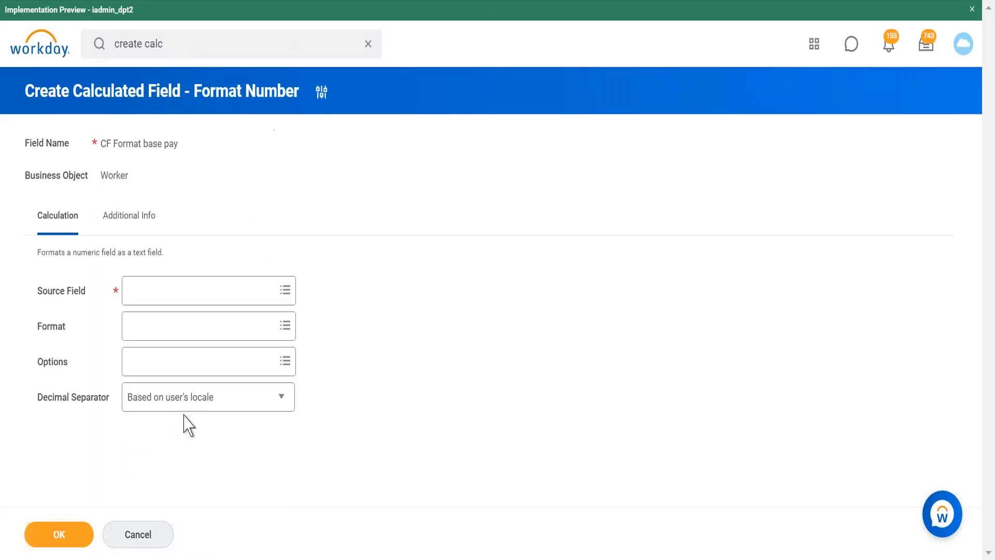
Search the source fields for "base pay" and choose Annual Base Pay / Contract Pay in USD as the source field.
{"action": "left_click", "coordinate": [251, 300]}
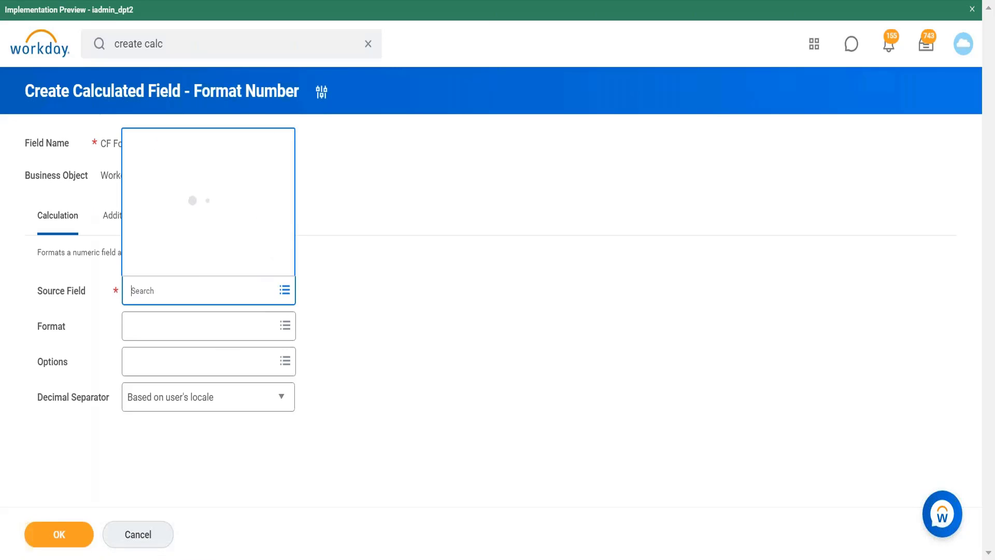
{"action": "type", "text": "base pa"}
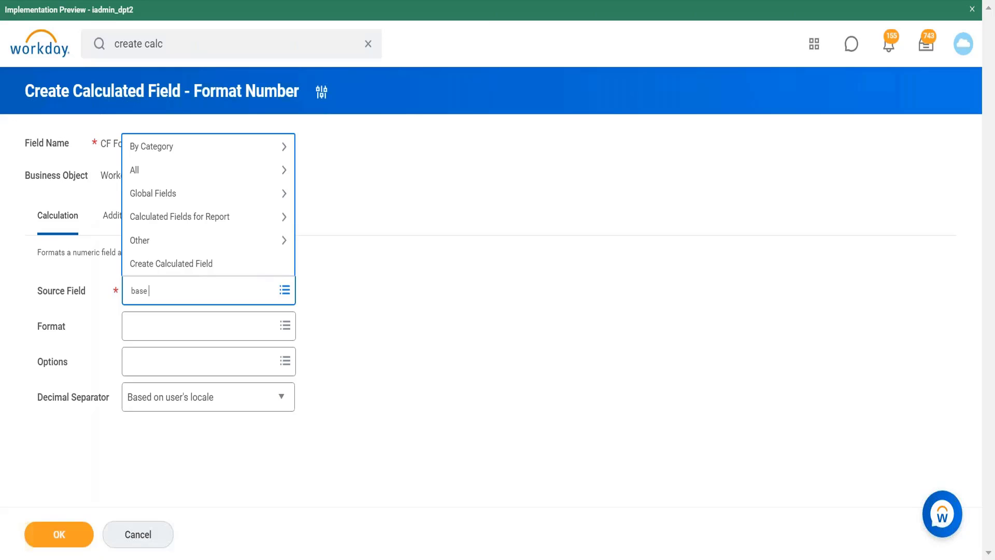
{"action": "type", "text": "y"}
{"action": "key", "text": "Return"}
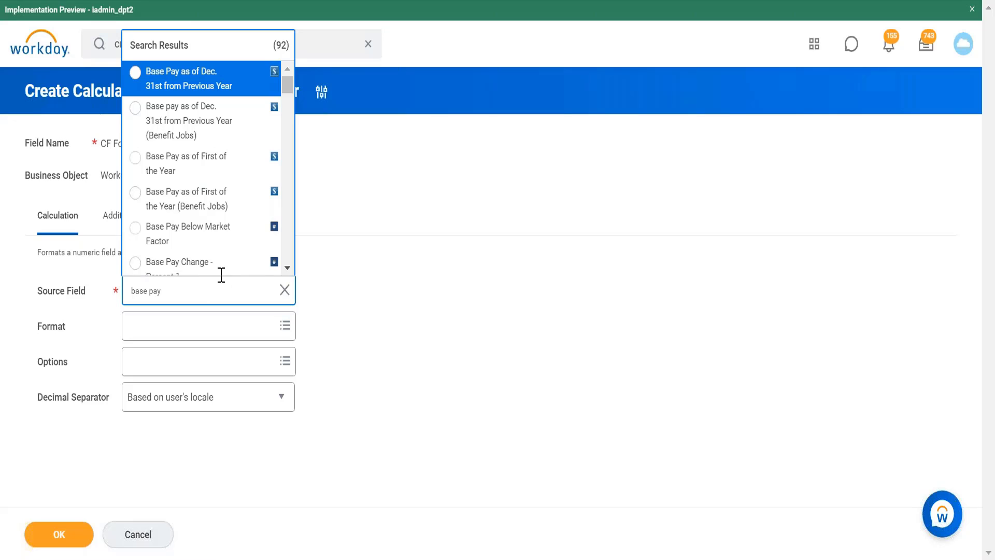
{"action": "left_click_drag", "start_coordinate": [286, 267], "coordinate": [286, 267]}
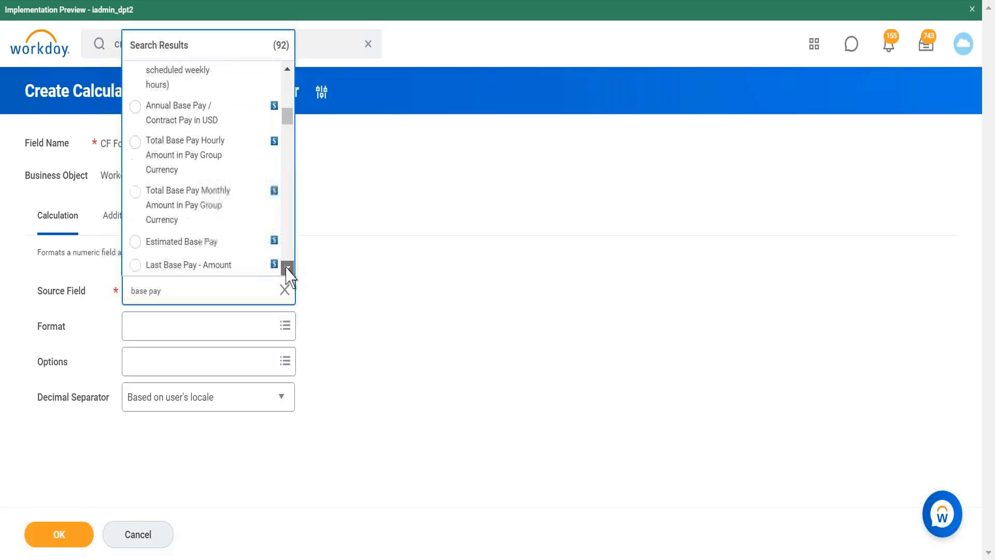
{"action": "left_click", "coordinate": [190, 122]}
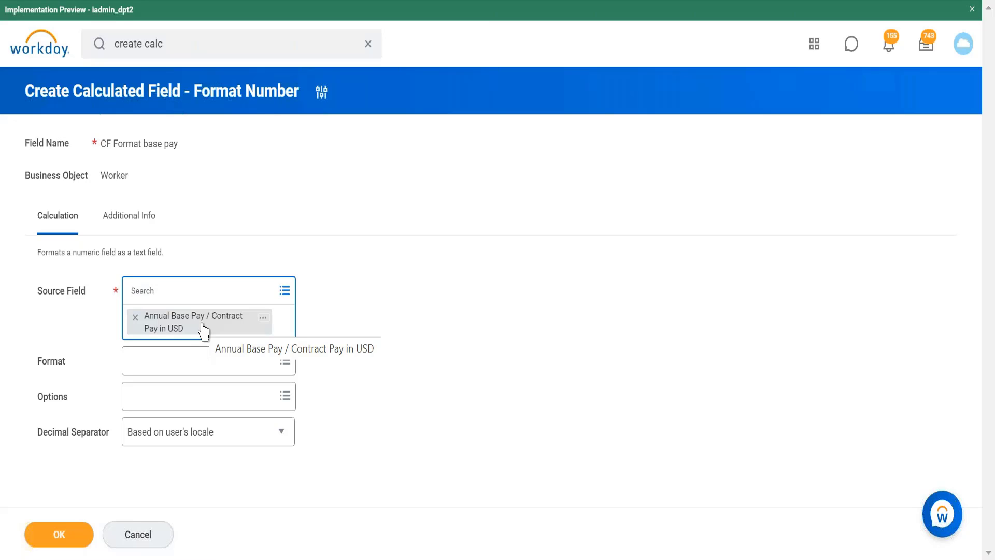
Examine the number format categories and the formats offered under Thousands without choosing one.
{"action": "left_click", "coordinate": [217, 371]}
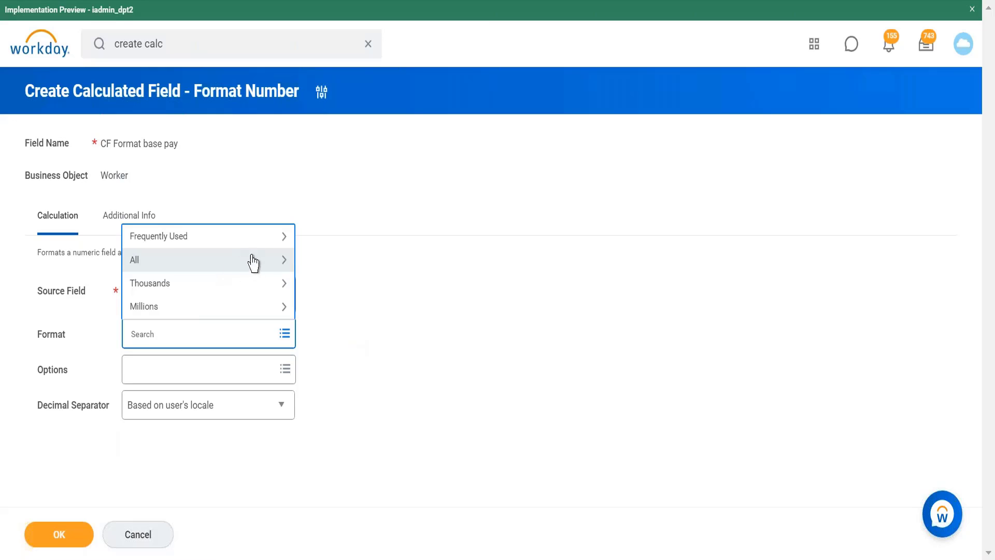
{"action": "left_click", "coordinate": [361, 317]}
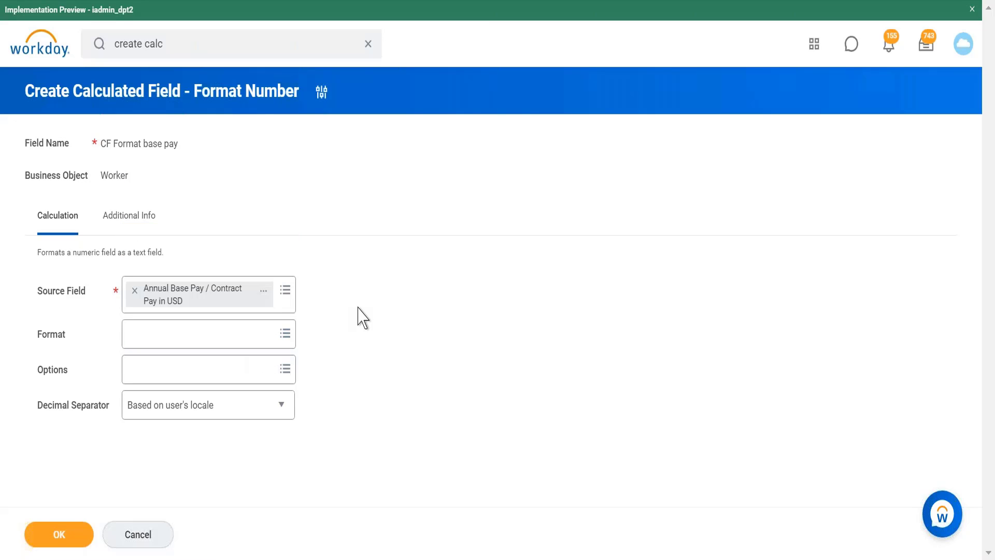
{"action": "left_click", "coordinate": [246, 350]}
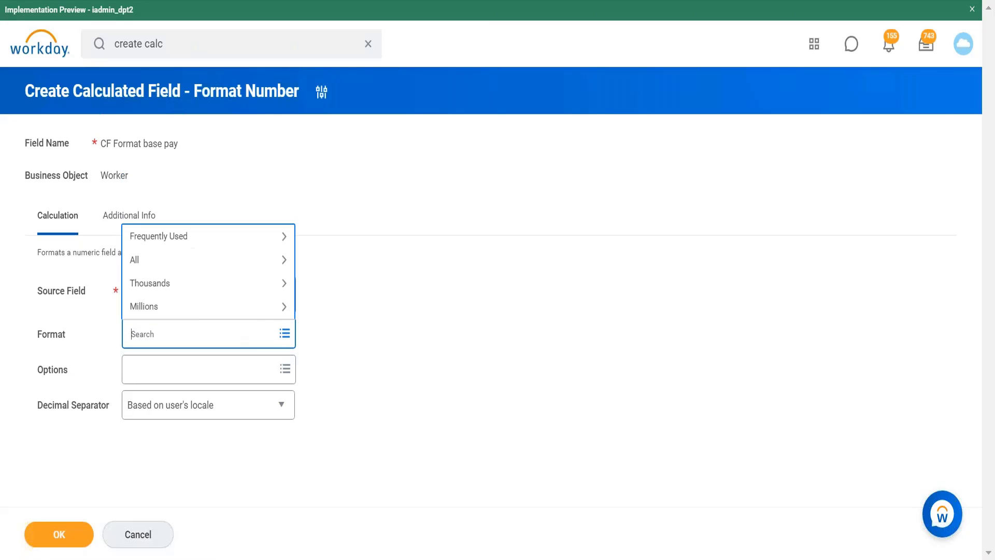
{"action": "left_click", "coordinate": [198, 286]}
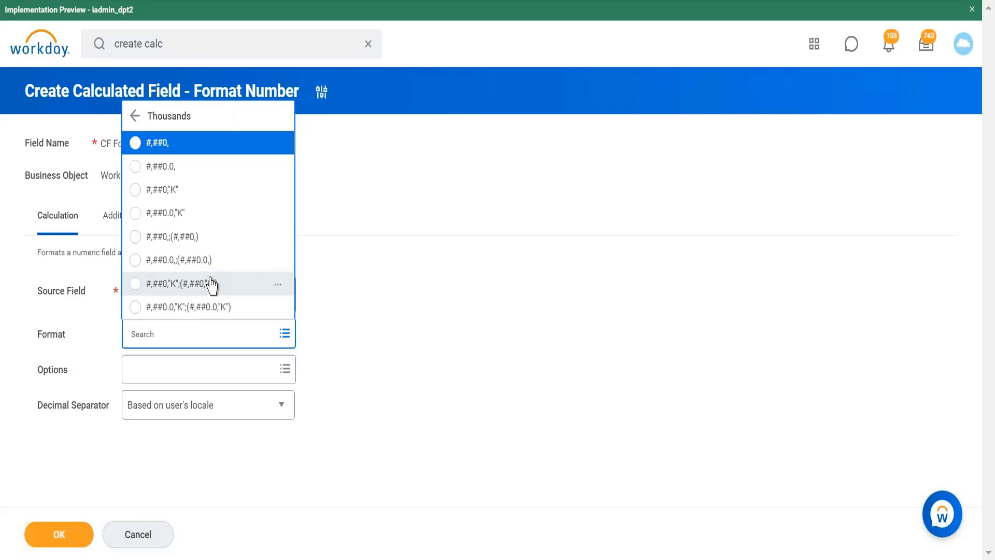
{"action": "left_click", "coordinate": [342, 315]}
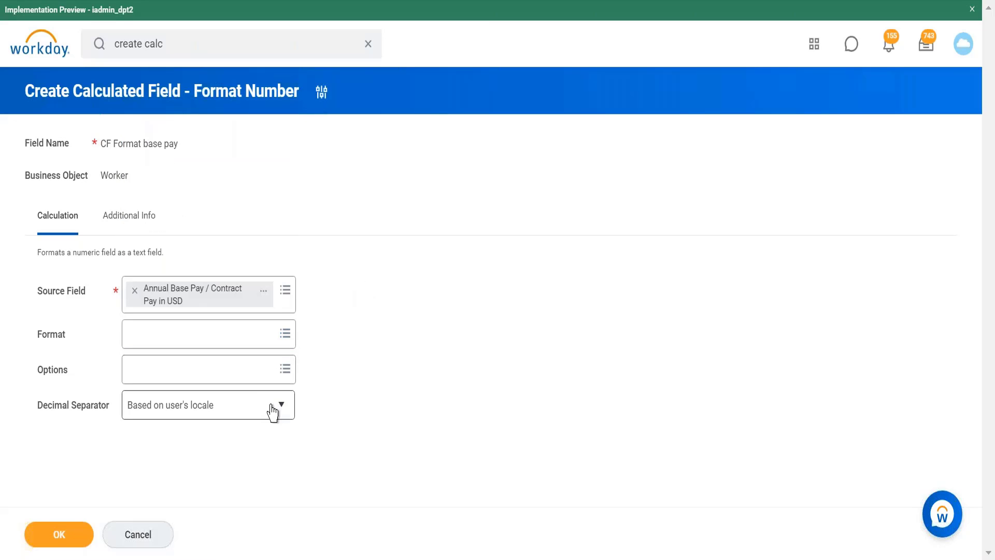
Review the available Decimal Separator choices and leave the setting as it is.
{"action": "mouse_move", "coordinate": [275, 407]}
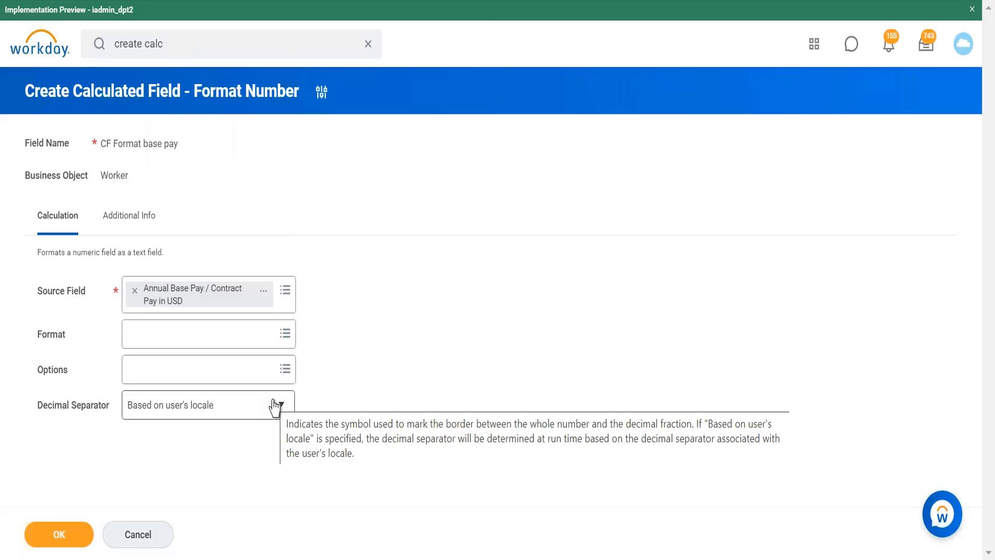
{"action": "left_click", "coordinate": [274, 407]}
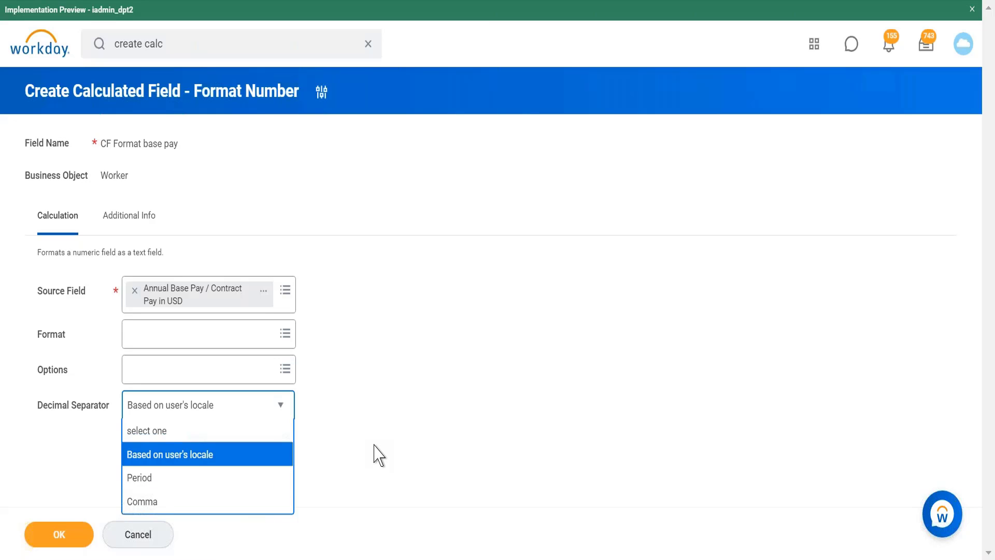
{"action": "left_click", "coordinate": [391, 368]}
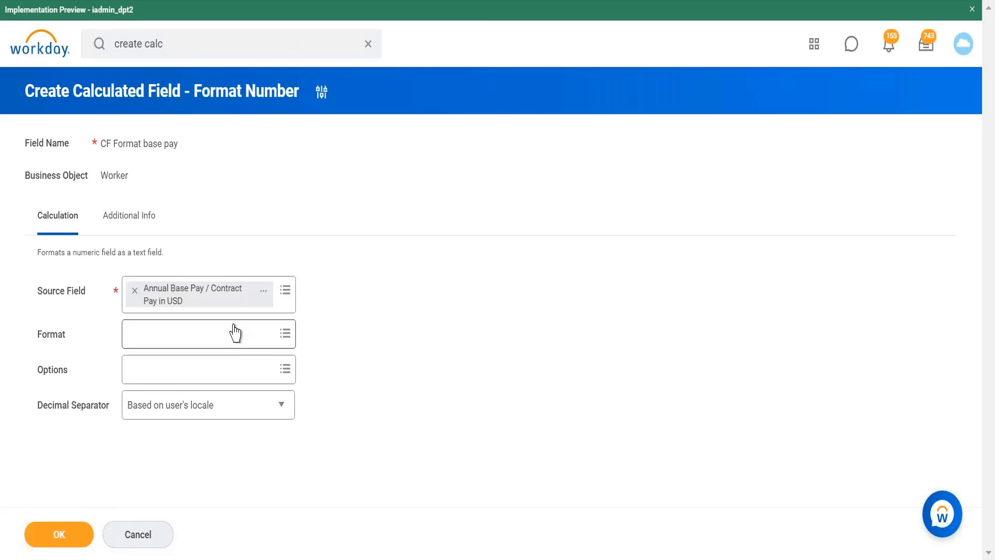
Open the complete list of number formats for the Format setting.
{"action": "left_click", "coordinate": [249, 338]}
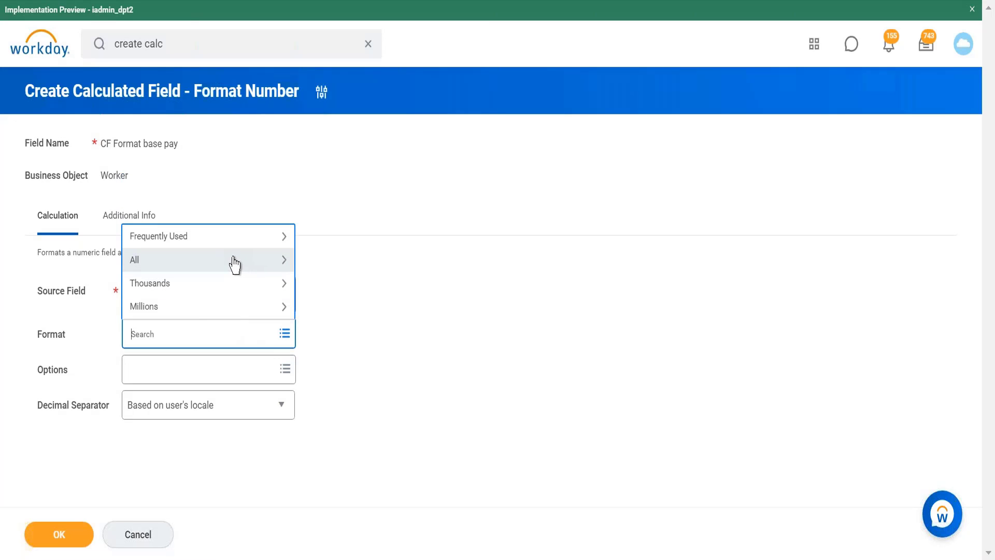
{"action": "left_click", "coordinate": [234, 265]}
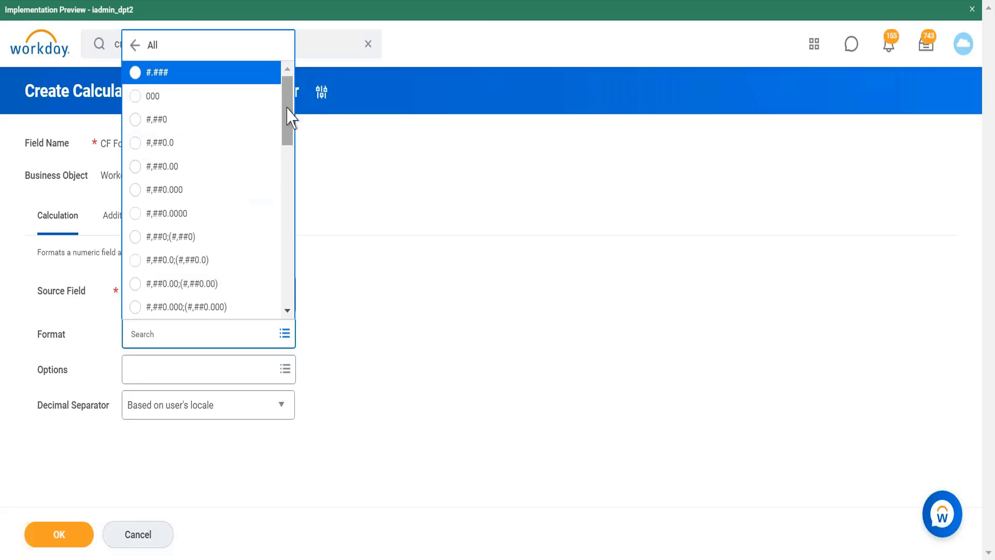
{"action": "mouse_move", "coordinate": [288, 110]}
{"action": "left_mouse_down"}
{"action": "mouse_move", "coordinate": [290, 128]}
{"action": "mouse_move", "coordinate": [296, 122]}
{"action": "left_mouse_up"}
Switch to the text editor notes and add the sample number 46,783.248 below the last entry, leaving one blank line between.
{"action": "key", "text": "alt+Tab"}
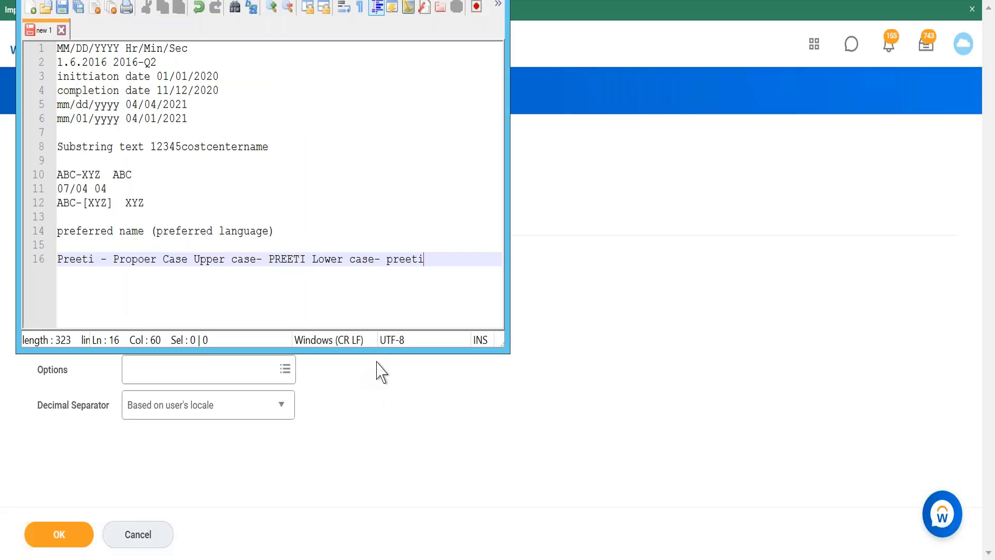
{"action": "key", "text": "Return"}
{"action": "key", "text": "Return"}
{"action": "type", "text": "4"}
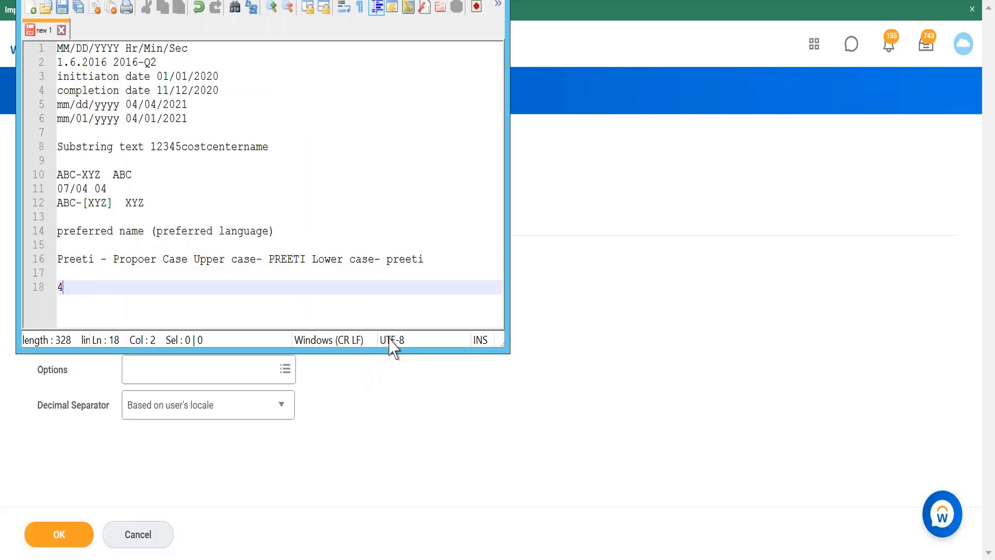
{"action": "type", "text": "6,783.248"}
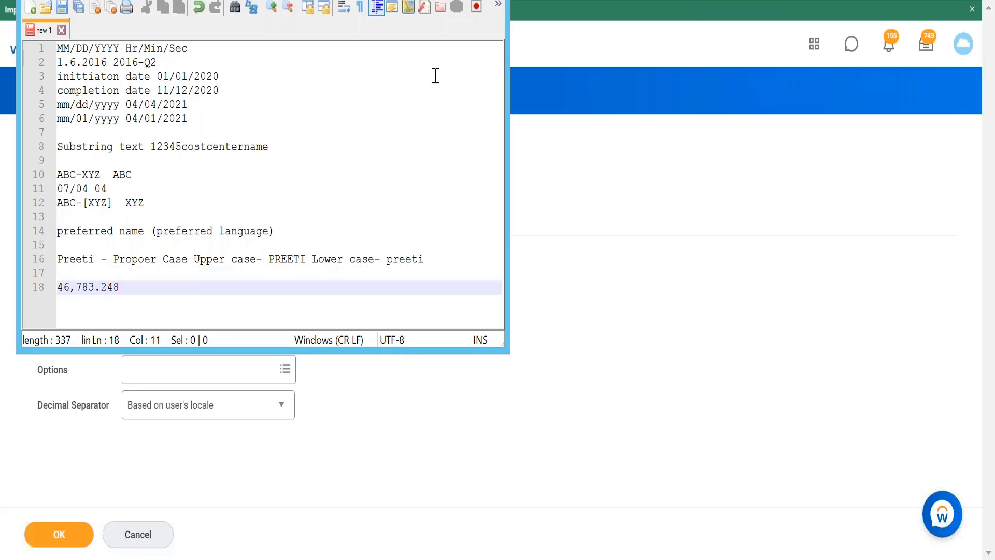
{"action": "left_click", "coordinate": [447, 0]}
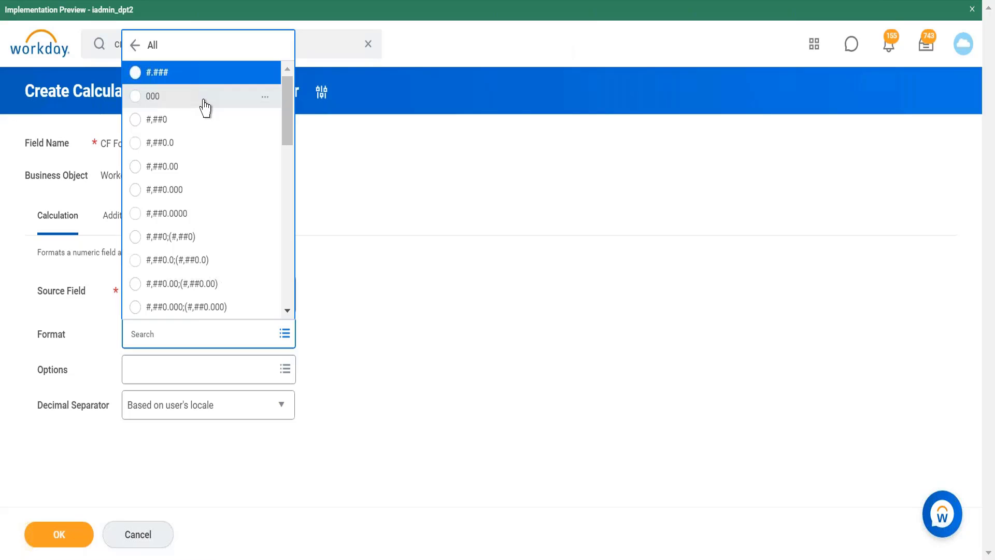
Compare the sample number in the notes with the complete list of number formats, including the K and M variants.
{"action": "key", "text": "alt+Tab"}
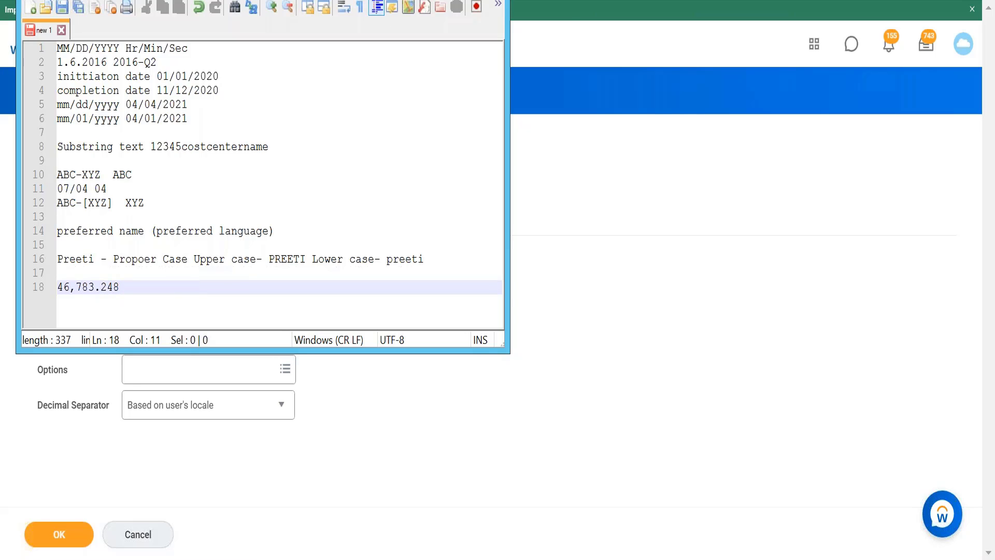
{"action": "left_click", "coordinate": [443, 0]}
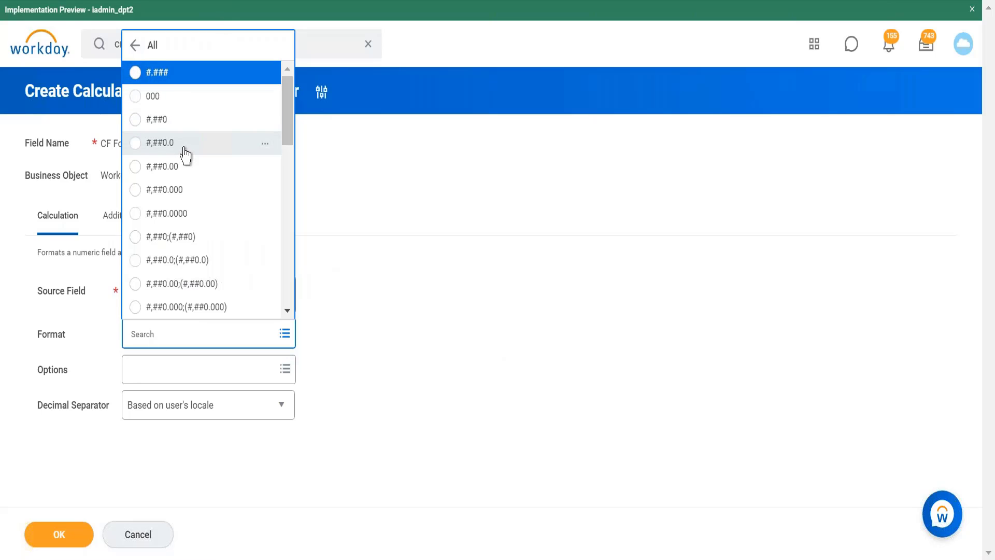
{"action": "key", "text": "alt+Tab"}
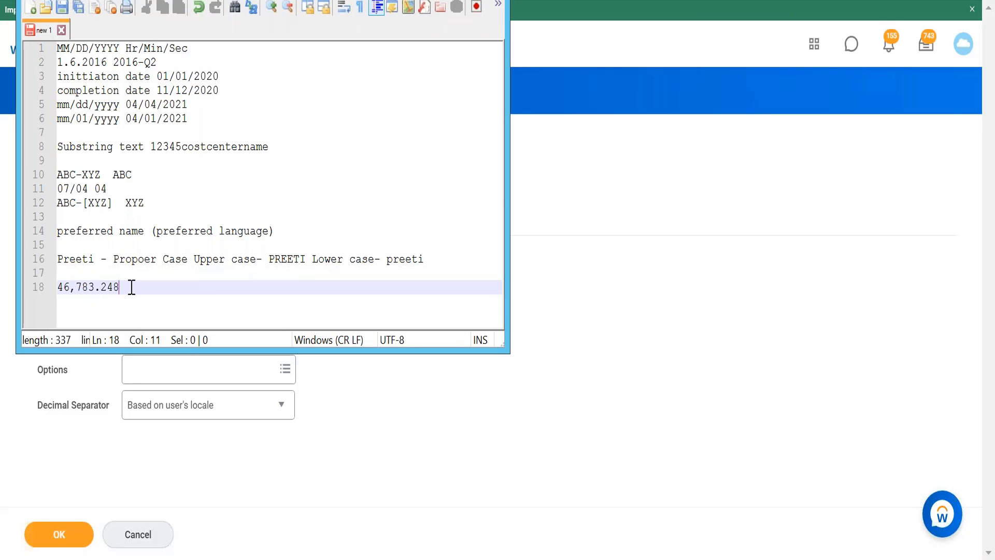
{"action": "key", "text": "alt+Tab"}
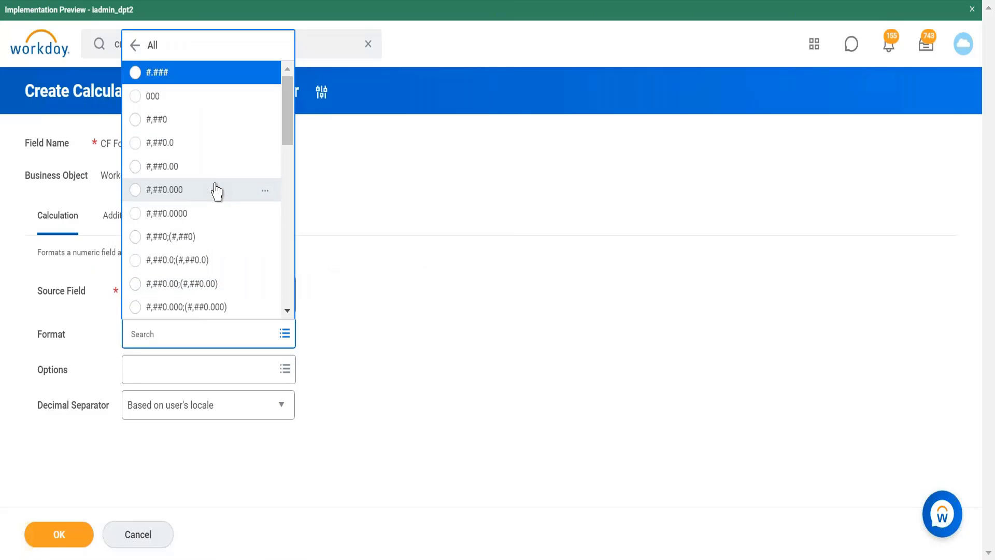
{"action": "key", "text": "alt+Tab"}
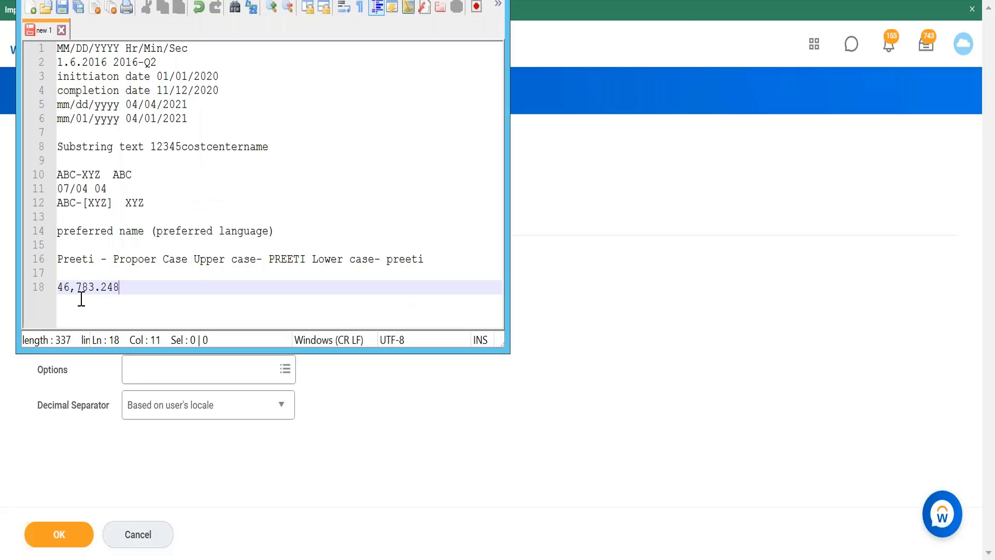
{"action": "key", "text": "alt+Tab"}
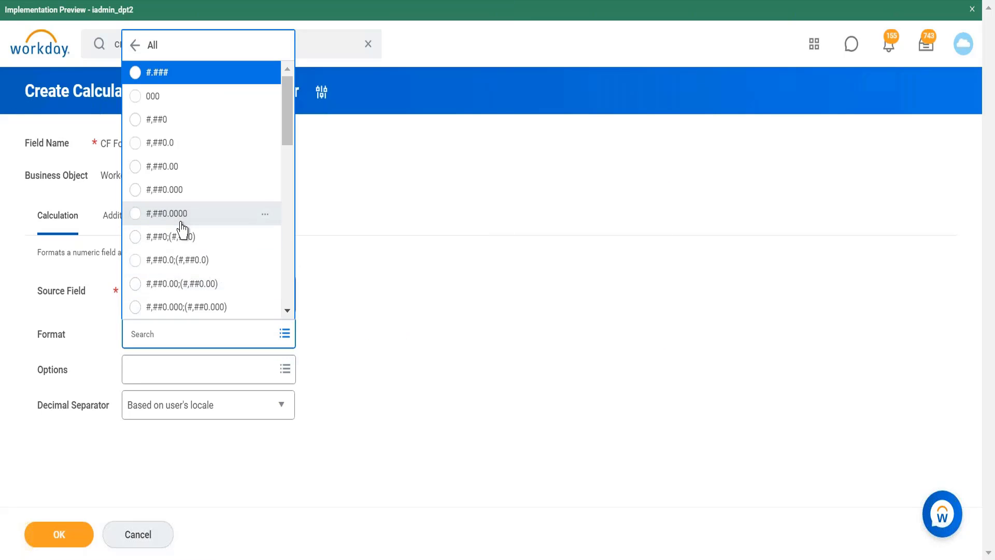
{"action": "key", "text": "alt+Tab"}
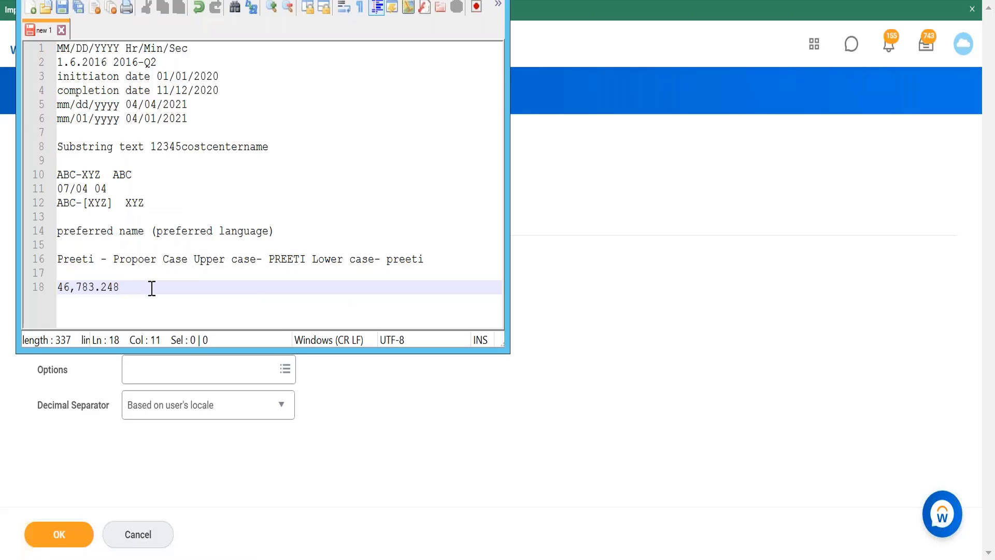
{"action": "key", "text": "alt+Tab"}
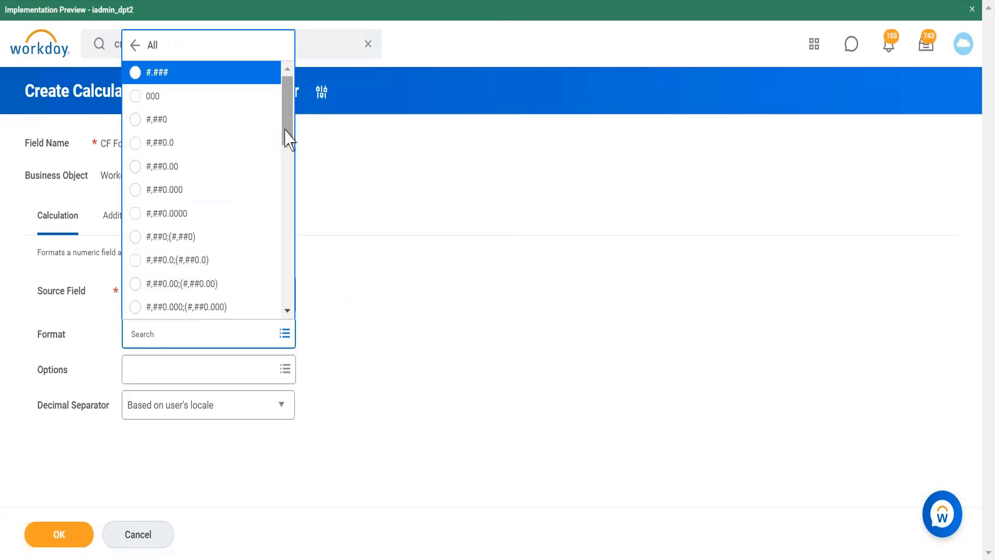
{"action": "left_click_drag", "start_coordinate": [288, 139], "coordinate": [287, 169]}
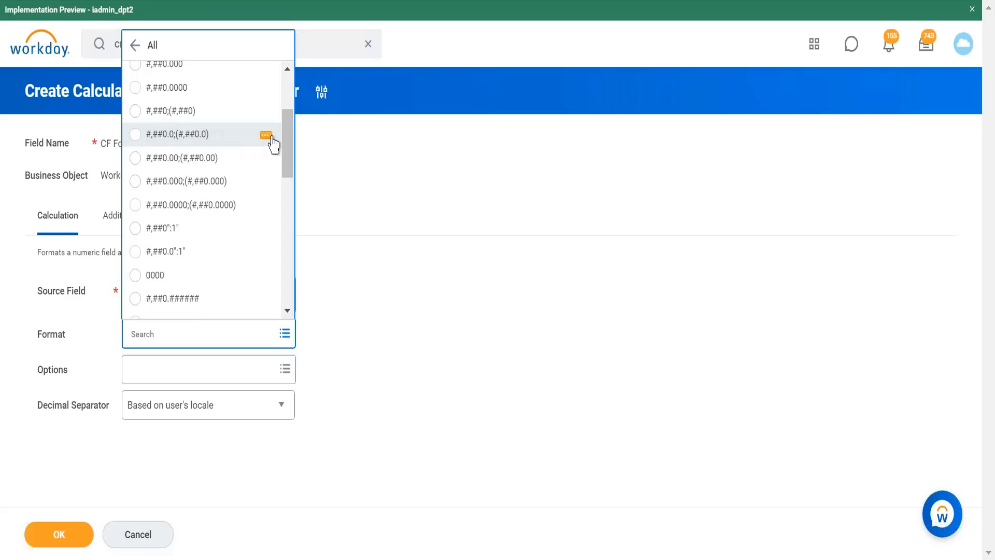
{"action": "left_click_drag", "start_coordinate": [291, 148], "coordinate": [285, 285]}
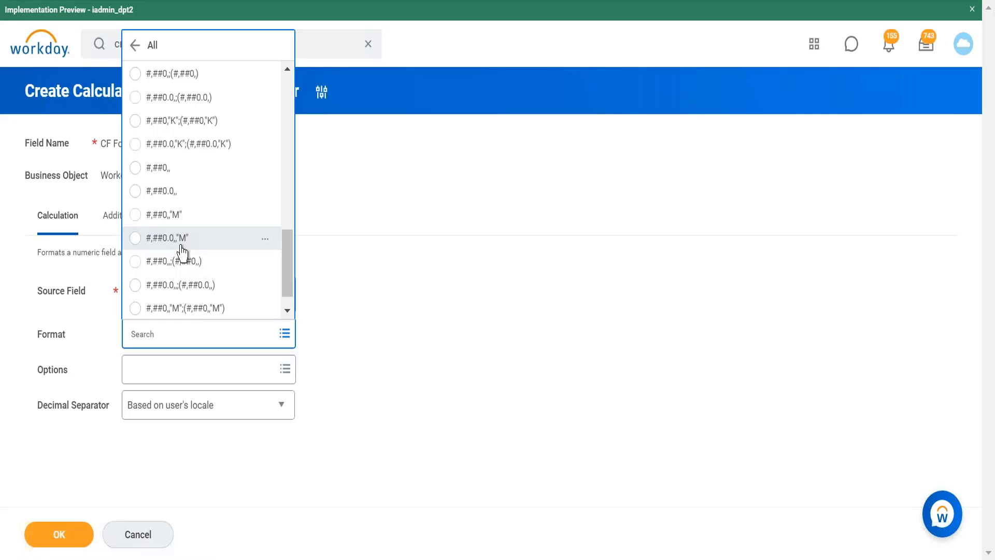
{"action": "mouse_move", "coordinate": [289, 262]}
{"action": "left_mouse_down"}
{"action": "mouse_move", "coordinate": [289, 291]}
{"action": "mouse_move", "coordinate": [288, 252]}
{"action": "mouse_move", "coordinate": [285, 311]}
{"action": "mouse_move", "coordinate": [284, 265]}
{"action": "left_mouse_up"}
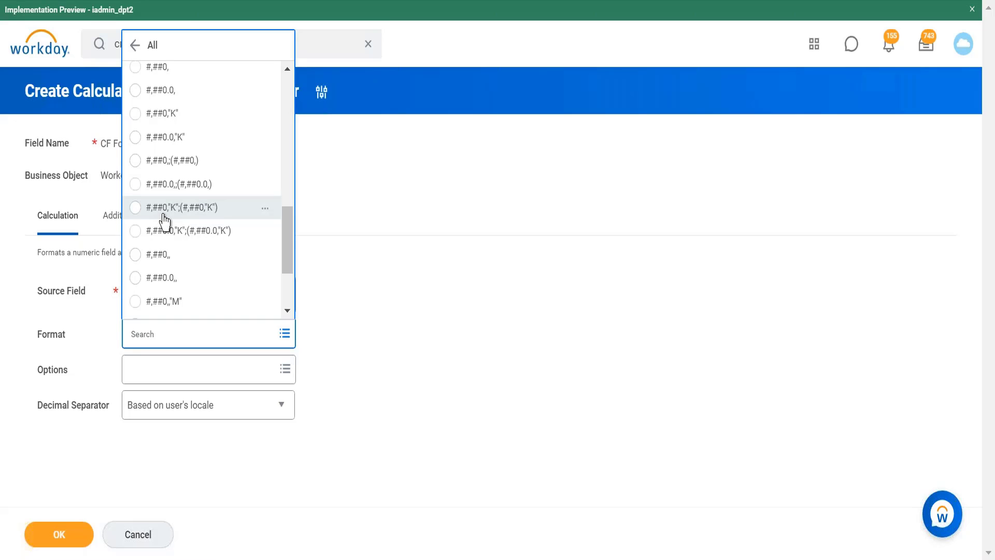
{"action": "key", "text": "alt+Tab"}
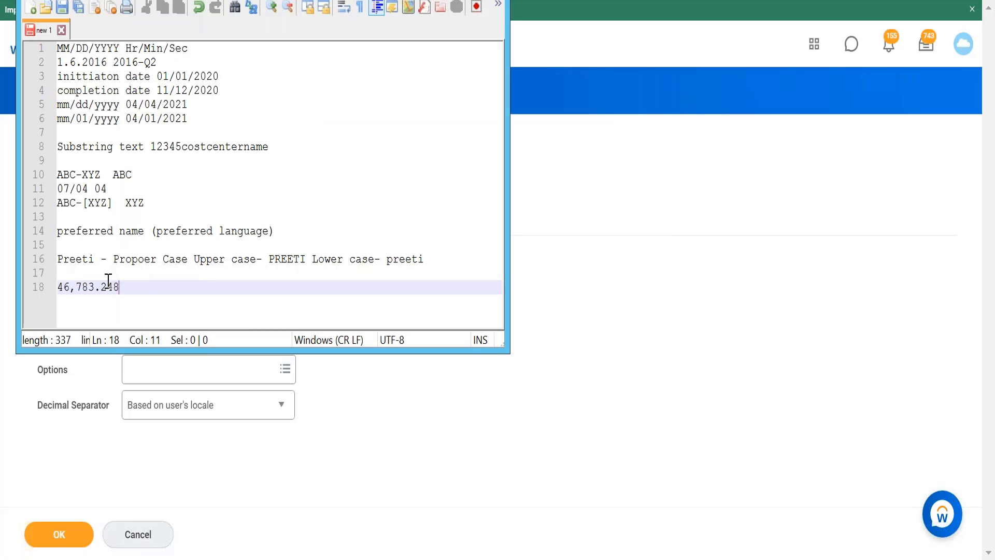
{"action": "key", "text": "alt+Tab"}
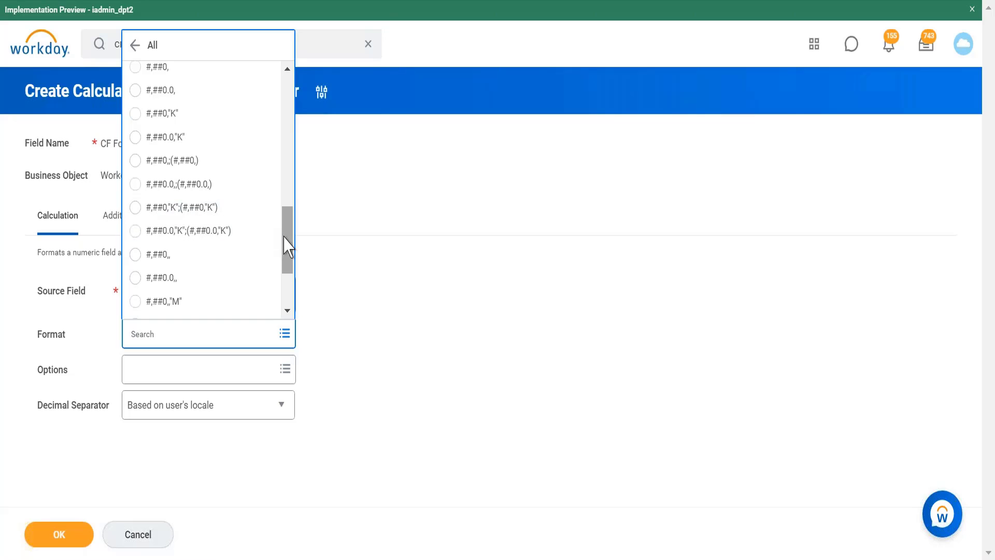
{"action": "left_click", "coordinate": [332, 251]}
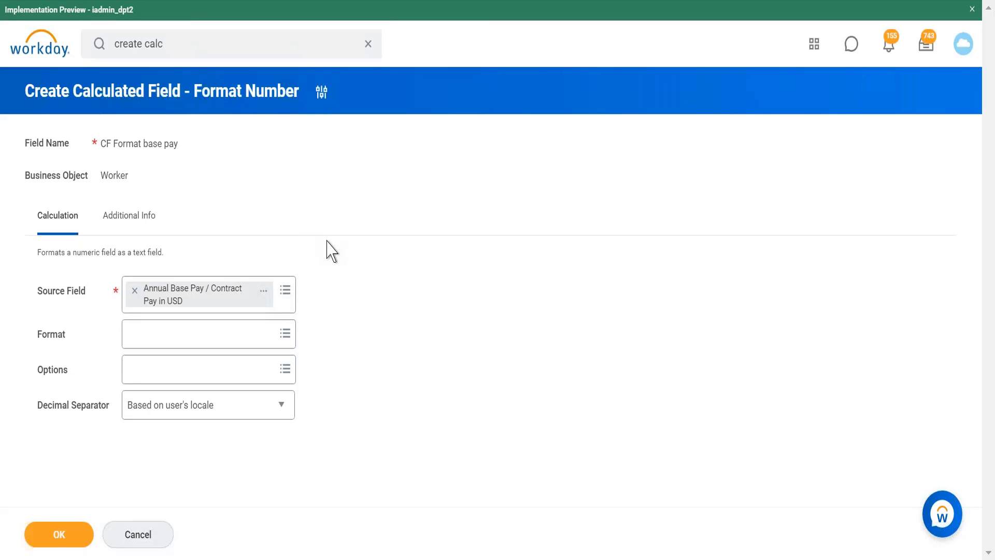
Examine the complete list of number formats offered for the Format setting, then close it without choosing one.
{"action": "left_click", "coordinate": [270, 338]}
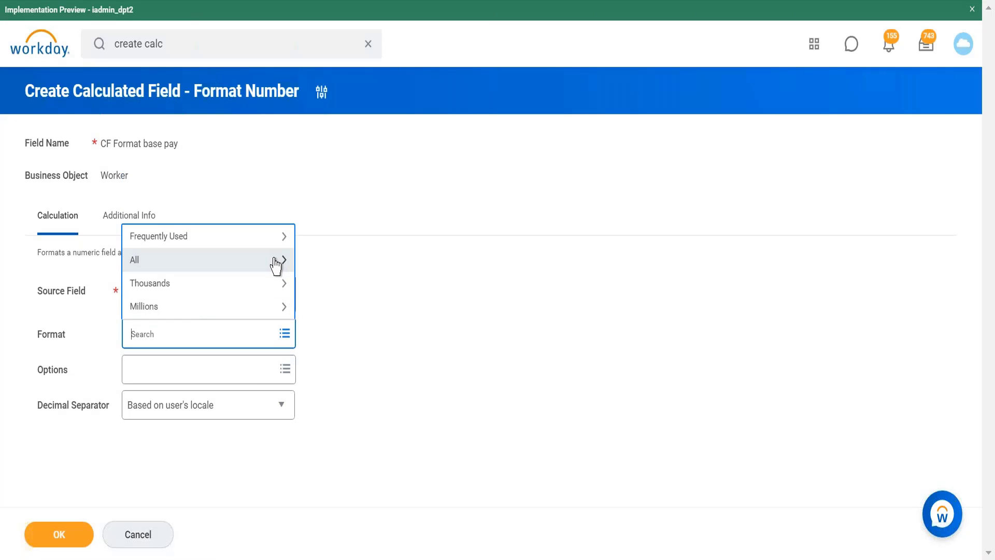
{"action": "left_click", "coordinate": [248, 269]}
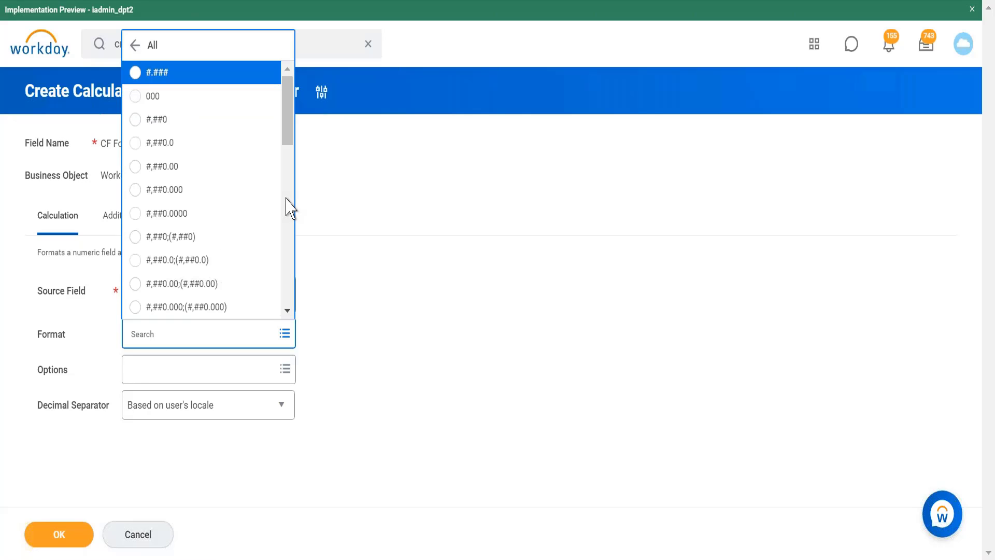
{"action": "left_click_drag", "start_coordinate": [288, 126], "coordinate": [288, 155]}
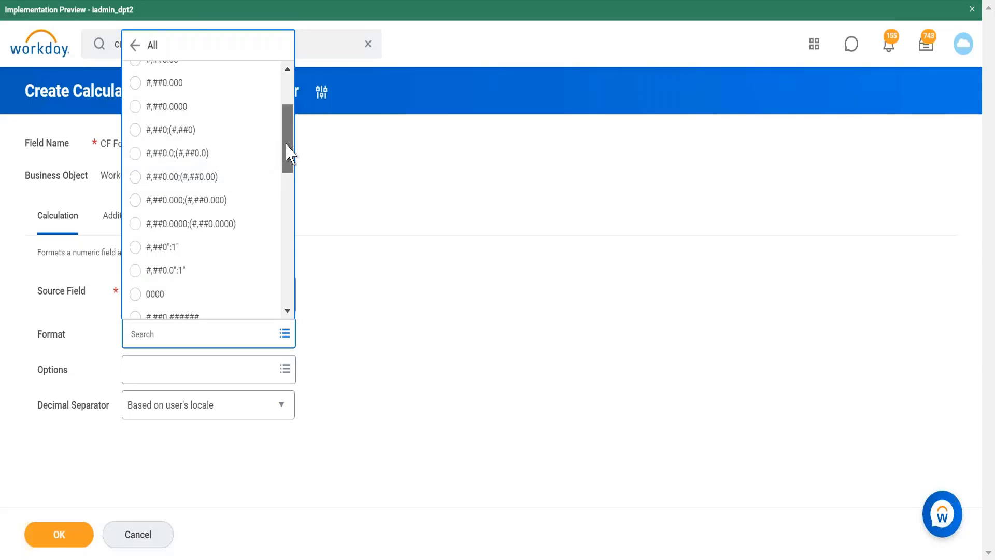
{"action": "left_click_drag", "start_coordinate": [288, 153], "coordinate": [285, 129]}
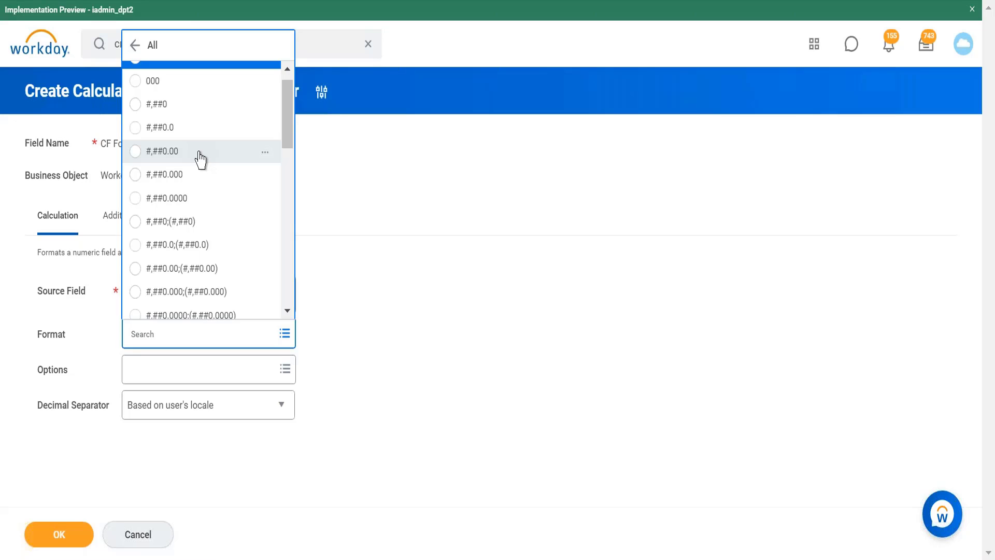
{"action": "left_click", "coordinate": [339, 242]}
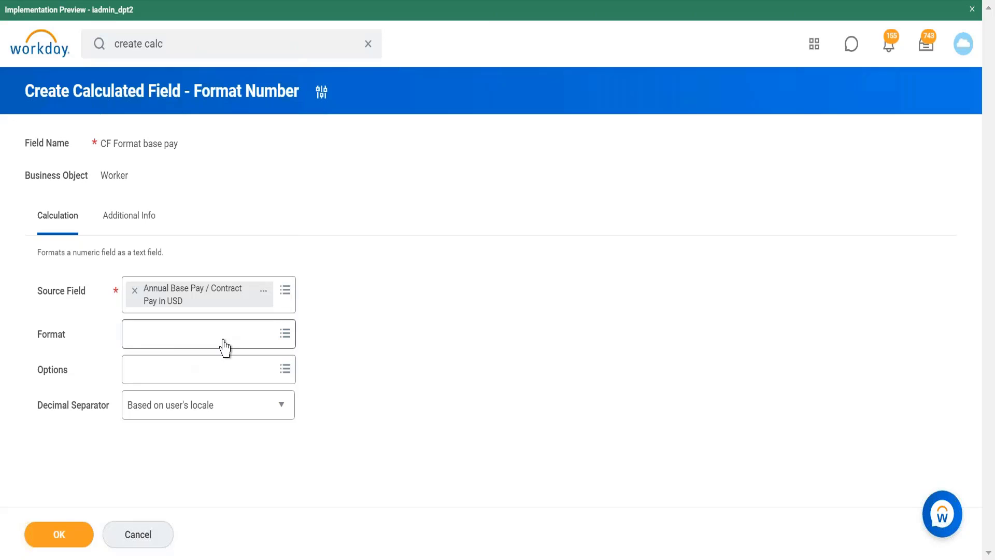
Set the Format to #,##0;(#,##0) and save the CF Format base pay calculated field.
{"action": "left_click", "coordinate": [221, 343]}
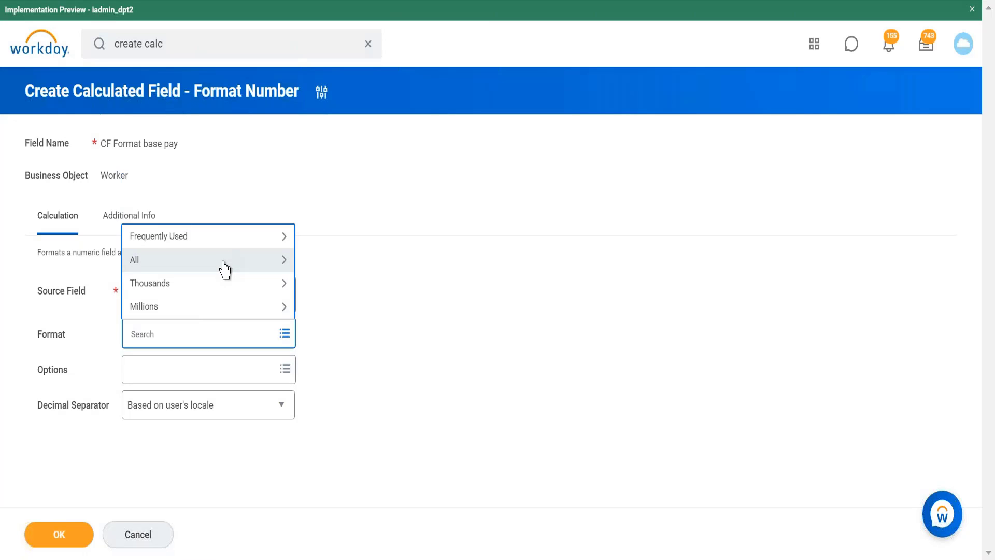
{"action": "left_click", "coordinate": [226, 266]}
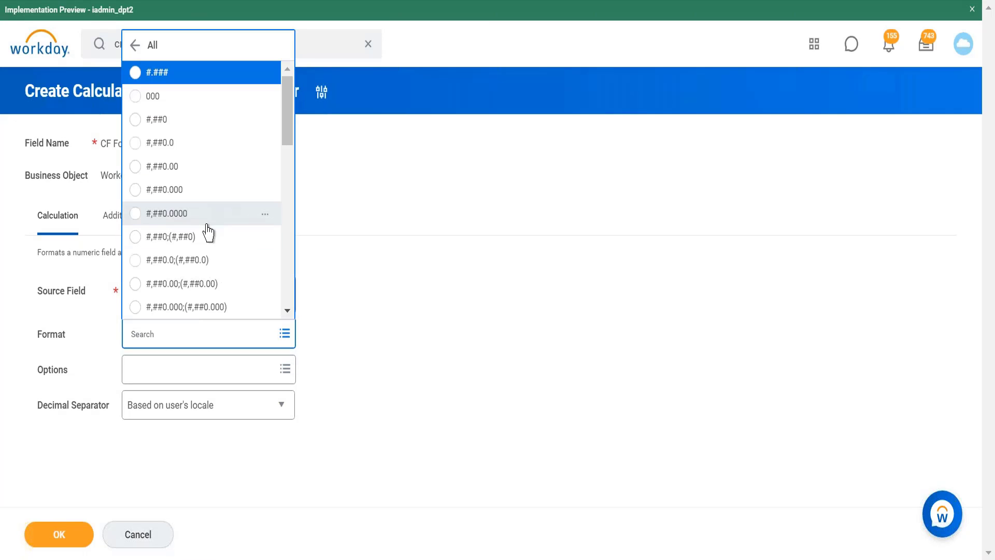
{"action": "left_click", "coordinate": [201, 239]}
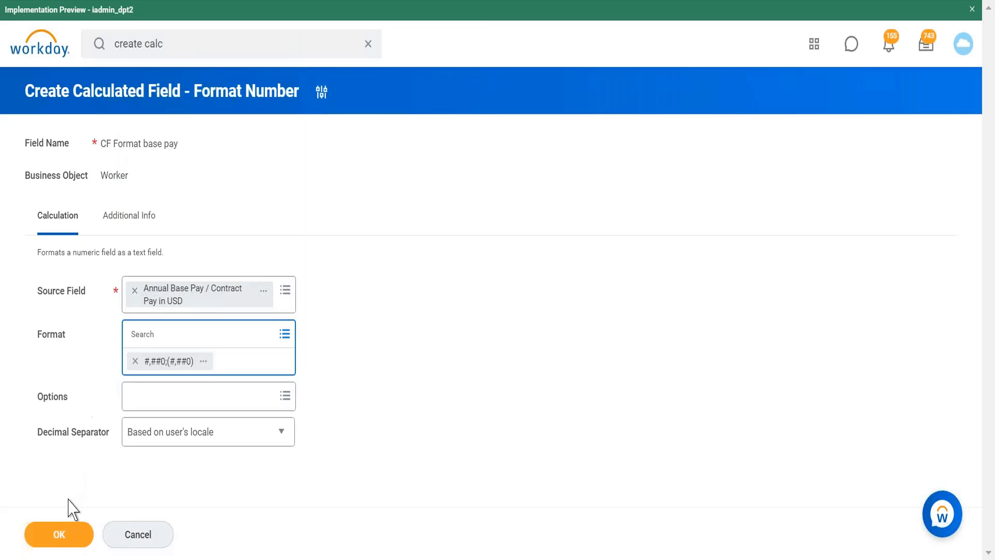
{"action": "left_click", "coordinate": [66, 535]}
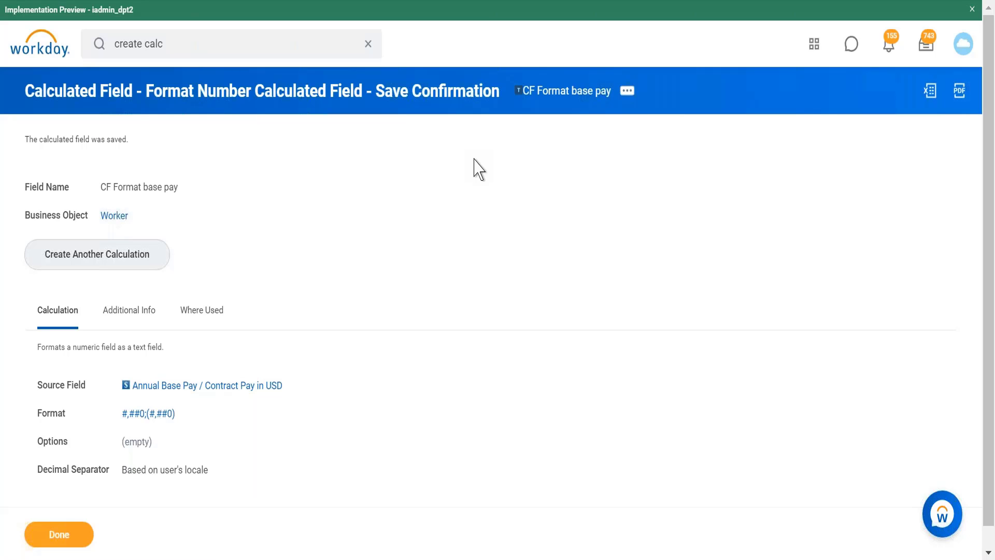
Search for "create calc" again and open a blank Create Calculated Field form.
{"action": "left_click", "coordinate": [186, 43]}
{"action": "key", "text": "Return"}
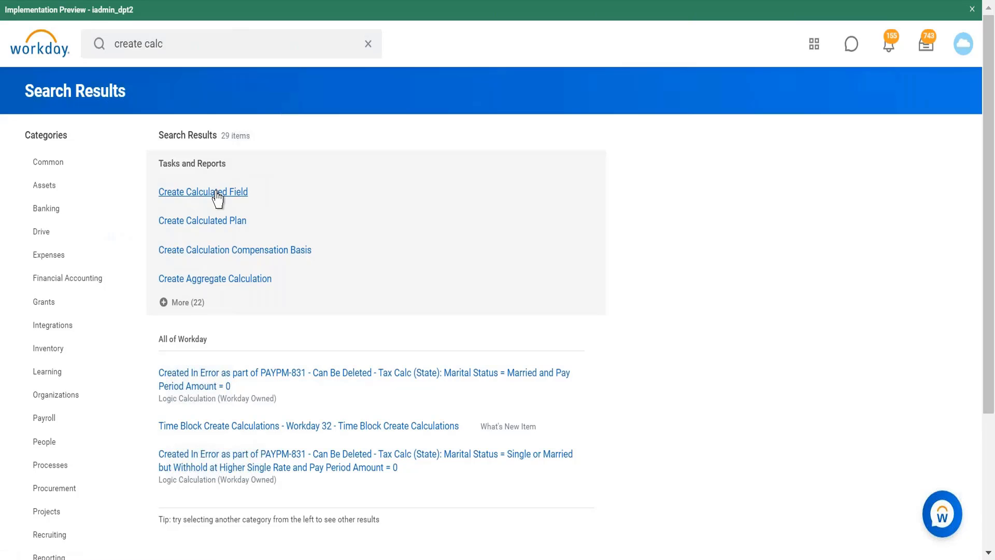
{"action": "left_click", "coordinate": [222, 193]}
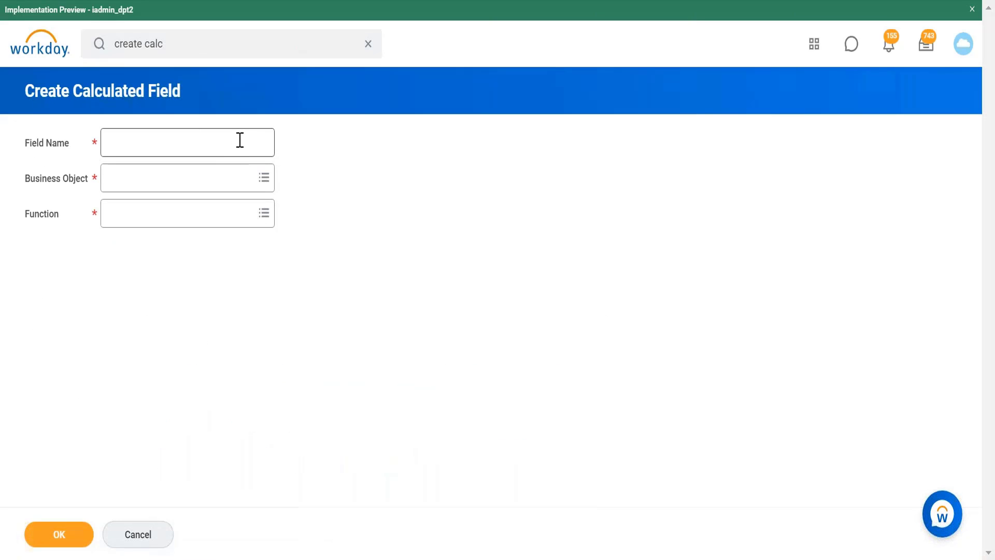
{"action": "left_click", "coordinate": [240, 140]}
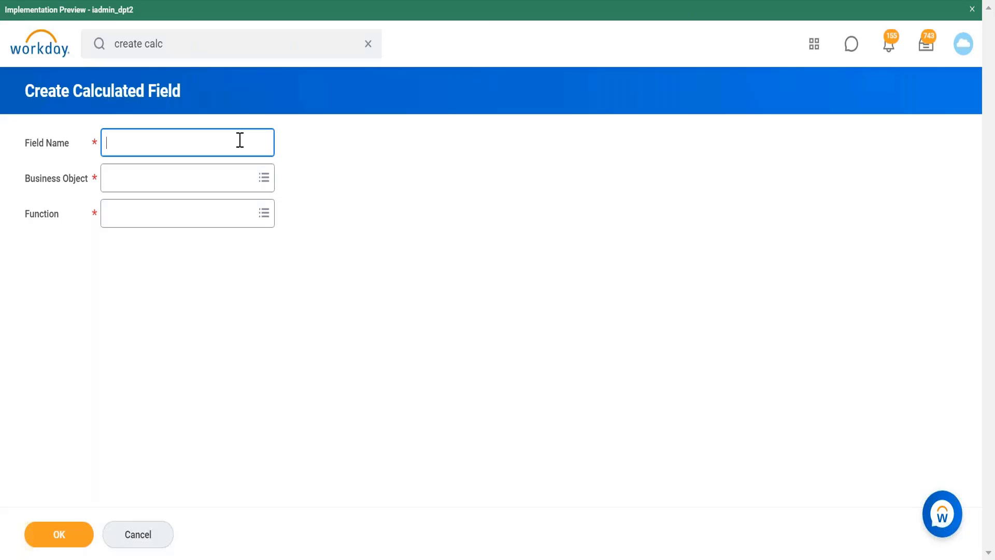
Switch to the text editor notes and add "5 year(s)" below the sample number, leaving one blank line between.
{"action": "left_click", "coordinate": [290, 559]}
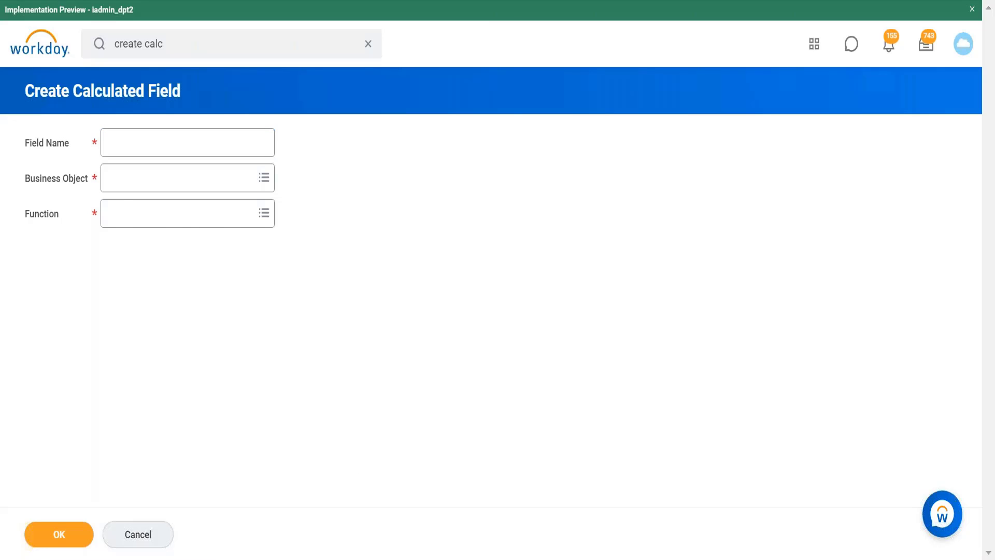
{"action": "key", "text": "Return"}
{"action": "key", "text": "Return"}
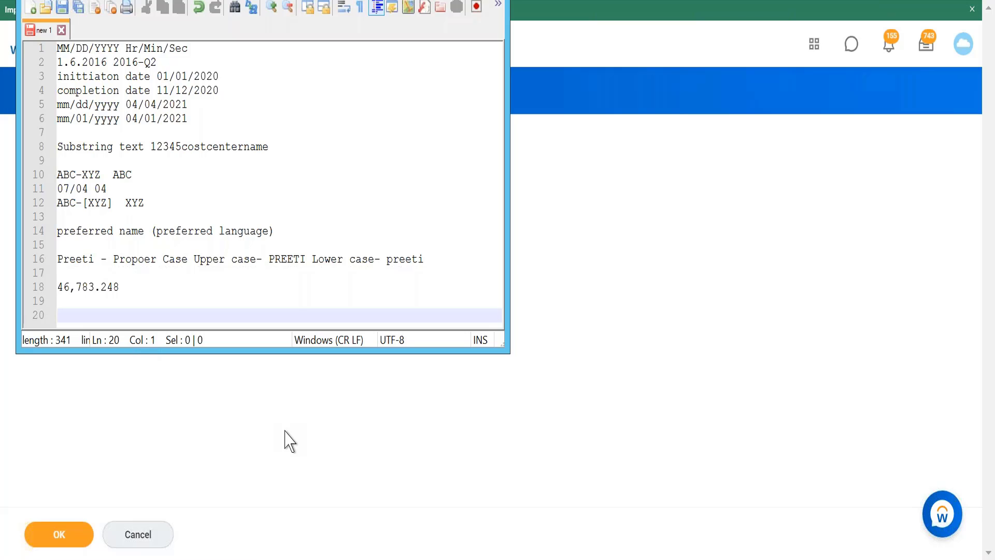
{"action": "type", "text": "5"}
{"action": "type", "text": "("}
{"action": "type", "text": "year"}
{"action": "left_click", "coordinate": [106, 314]}
{"action": "key", "text": "BackSpace"}
{"action": "key", "text": "BackSpace"}
{"action": "key", "text": "BackSpace"}
{"action": "key", "text": "BackSpace"}
{"action": "key", "text": "BackSpace"}
{"action": "key", "text": "BackSpace"}
{"action": "type", "text": "year(s)"}
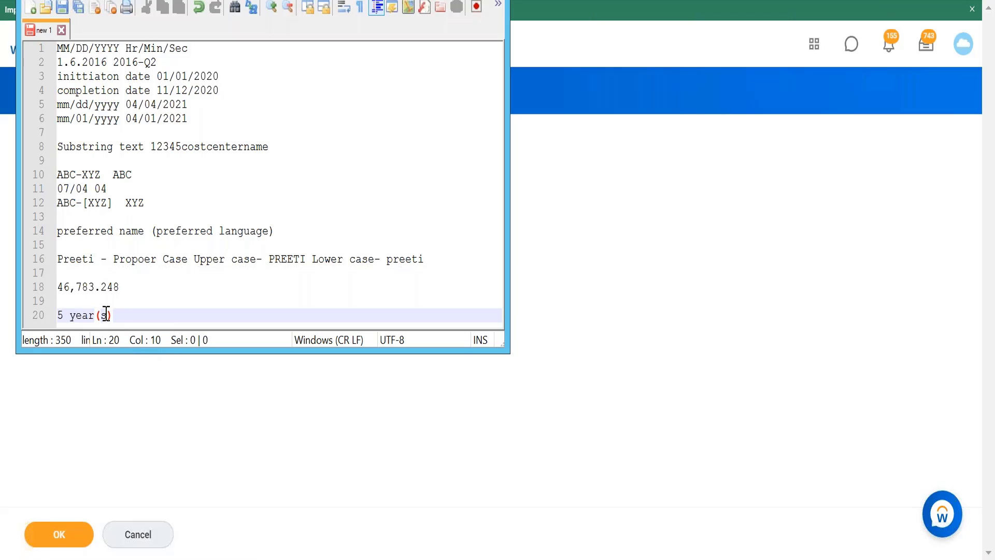
Complete the sample length-of-service line in the notes by appending ", 9 month(s), 0 day(s)".
{"action": "type", "text": ","}
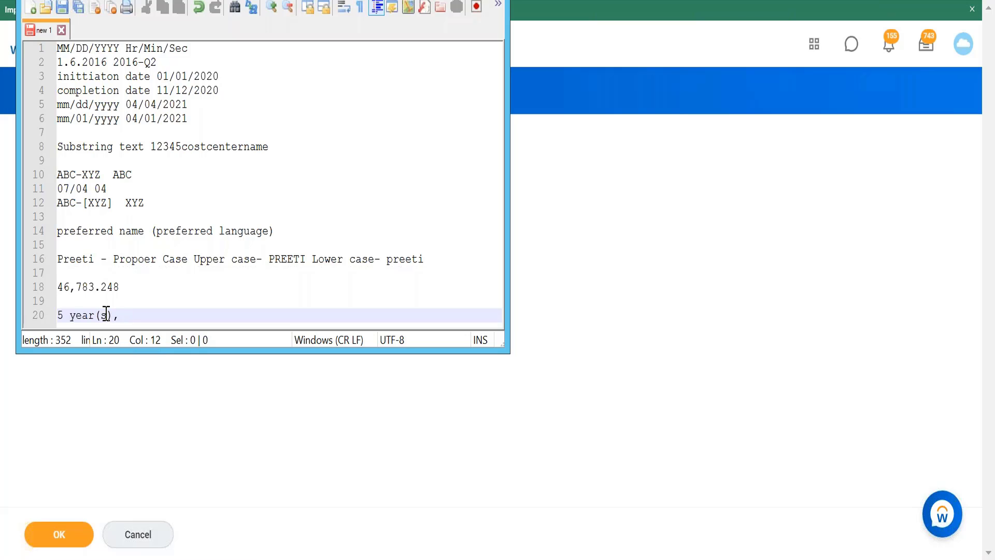
{"action": "key", "text": "BackSpace"}
{"action": "type", "text": "9 month(s)"}
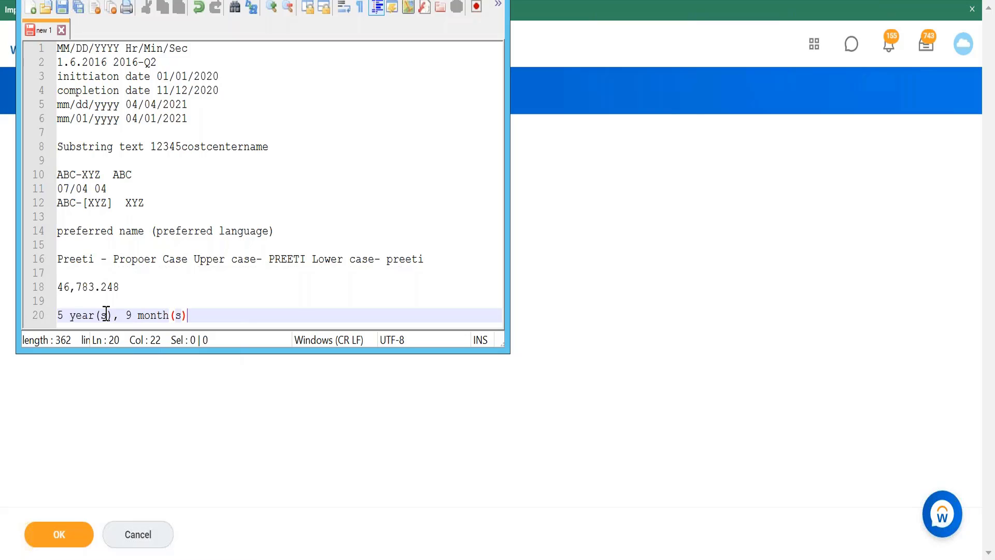
{"action": "type", "text": ", 0 ("}
{"action": "key", "text": "BackSpace"}
{"action": "type", "text": "day(s"}
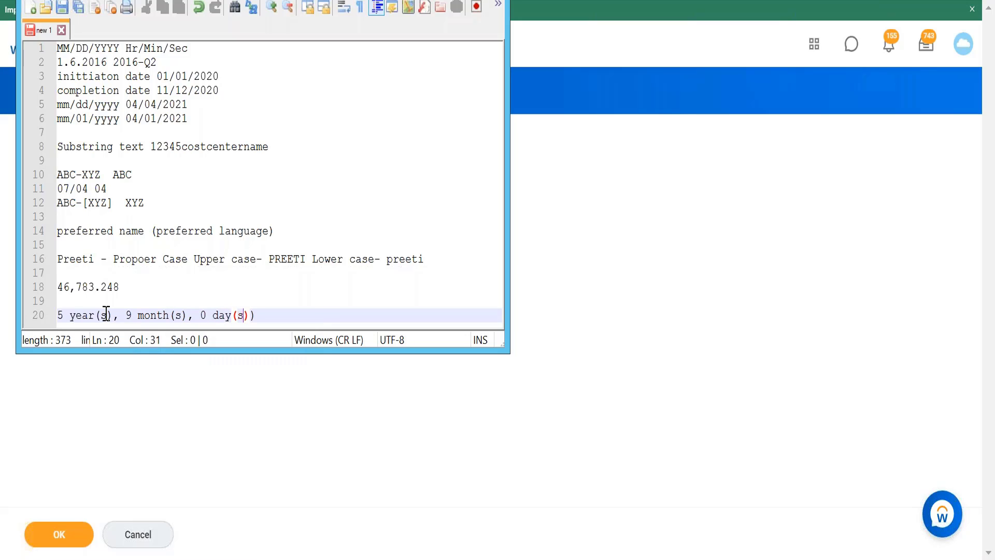
{"action": "left_click", "coordinate": [312, 310]}
{"action": "key", "text": "BackSpace"}
{"action": "left_click", "coordinate": [68, 314]}
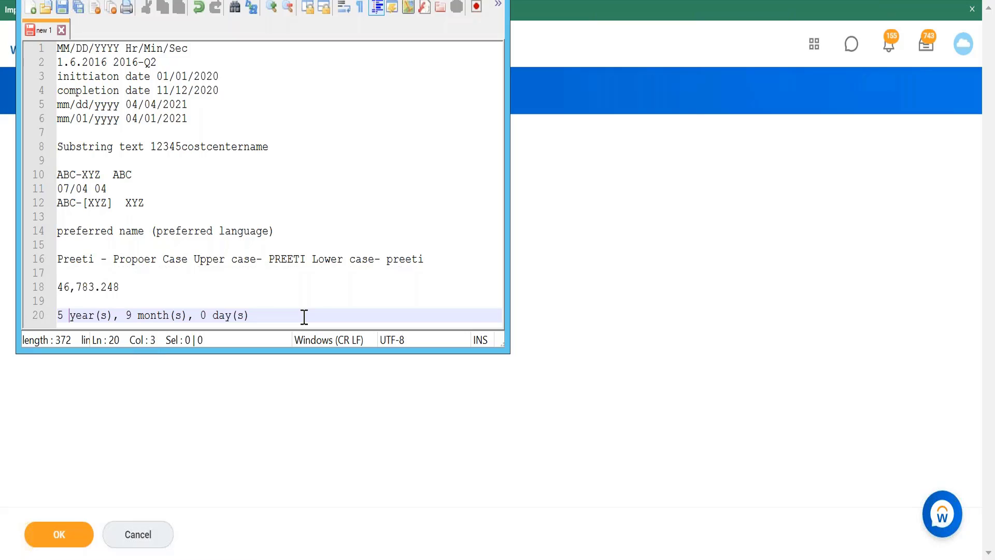
{"action": "left_click", "coordinate": [258, 313]}
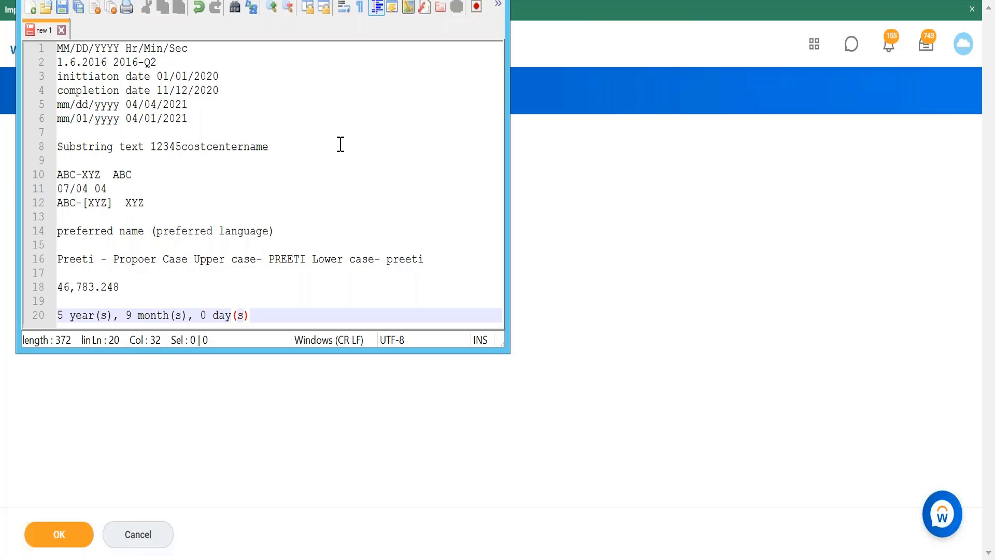
Switch back to Workday, name the field "CF Year of length of service as substring" and set its business object to Worker.
{"action": "left_click", "coordinate": [448, 1]}
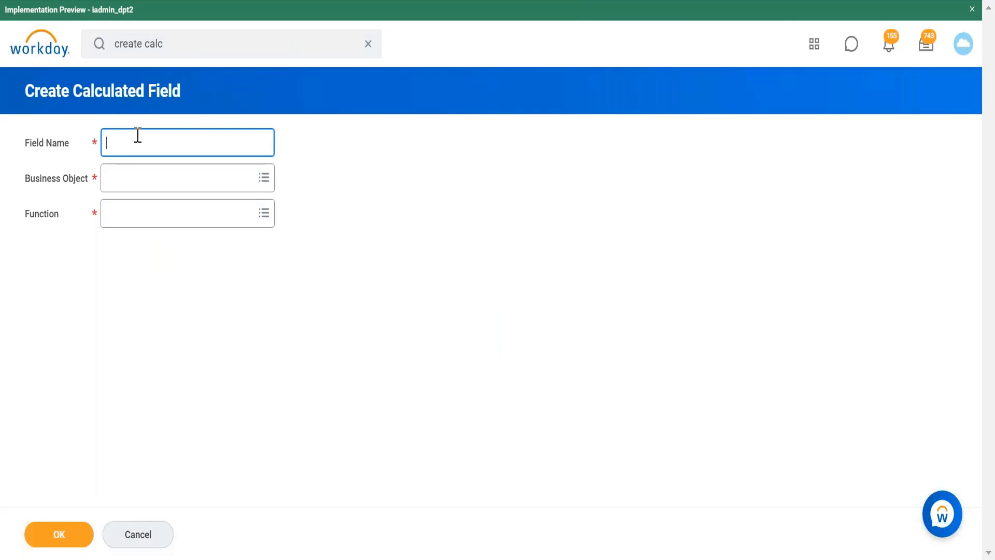
{"action": "type", "text": "CF Year of length of service as substring"}
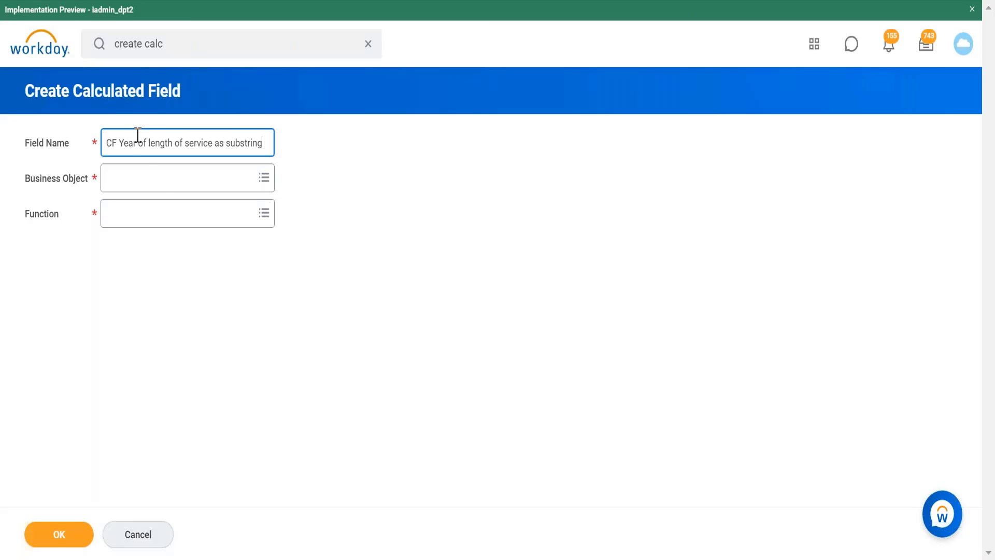
{"action": "left_click", "coordinate": [160, 179]}
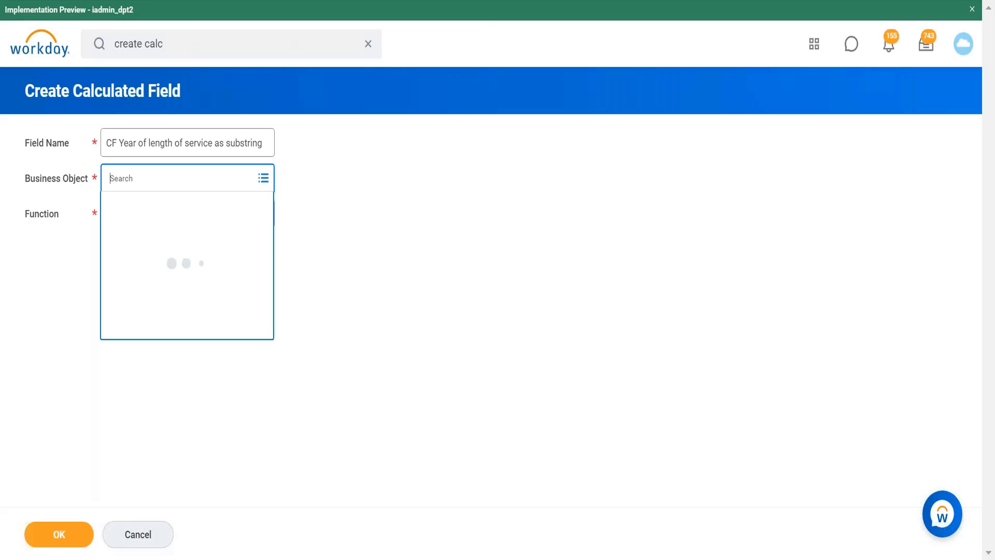
{"action": "type", "text": "worker"}
{"action": "left_click", "coordinate": [168, 236]}
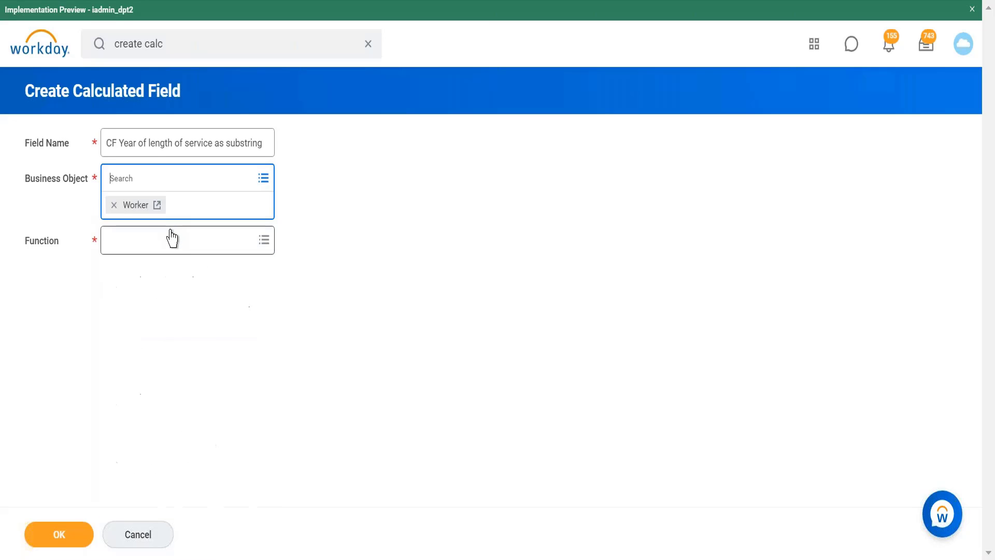
Choose Substring Text as the function and continue to the calculation definition.
{"action": "left_click", "coordinate": [197, 251]}
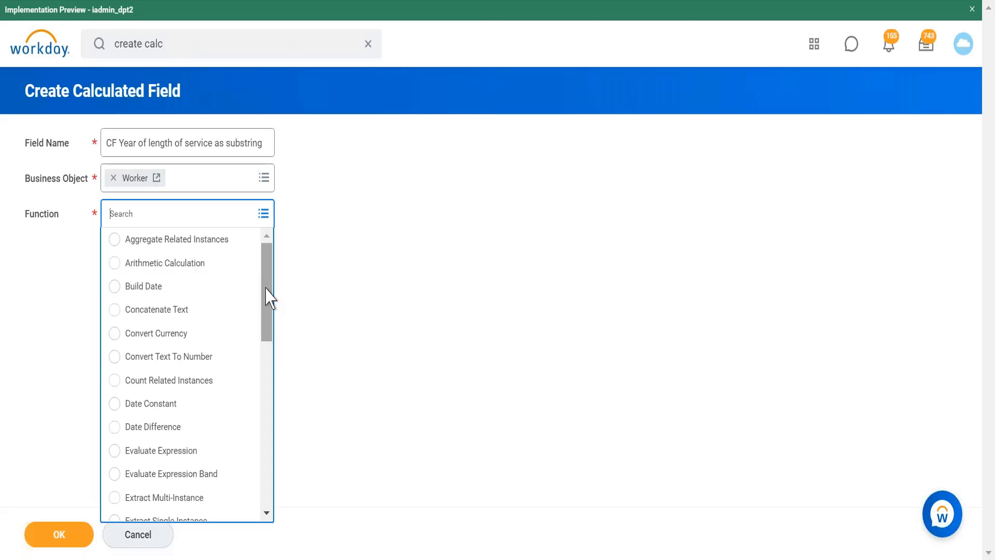
{"action": "left_click_drag", "start_coordinate": [263, 291], "coordinate": [262, 484]}
{"action": "left_click", "coordinate": [212, 416]}
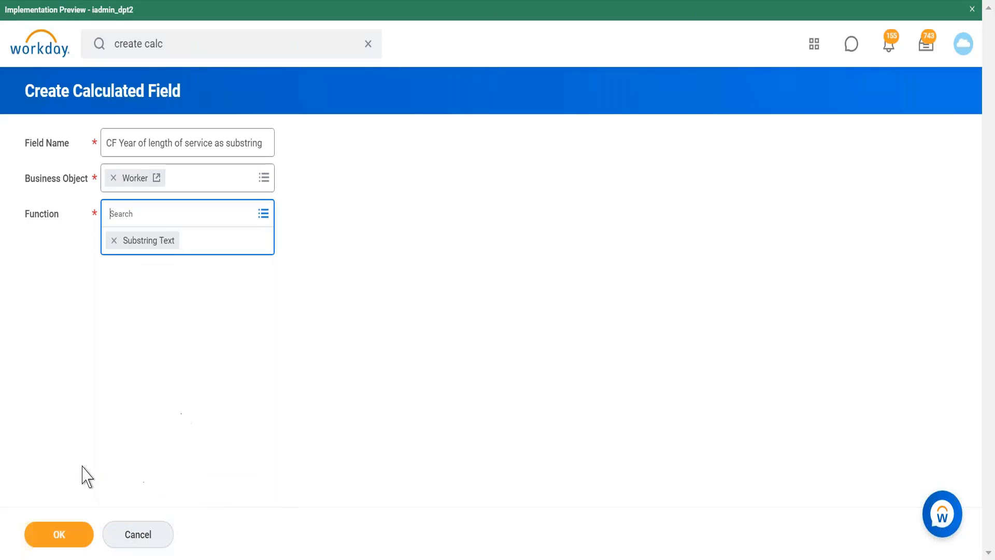
{"action": "left_click", "coordinate": [66, 536]}
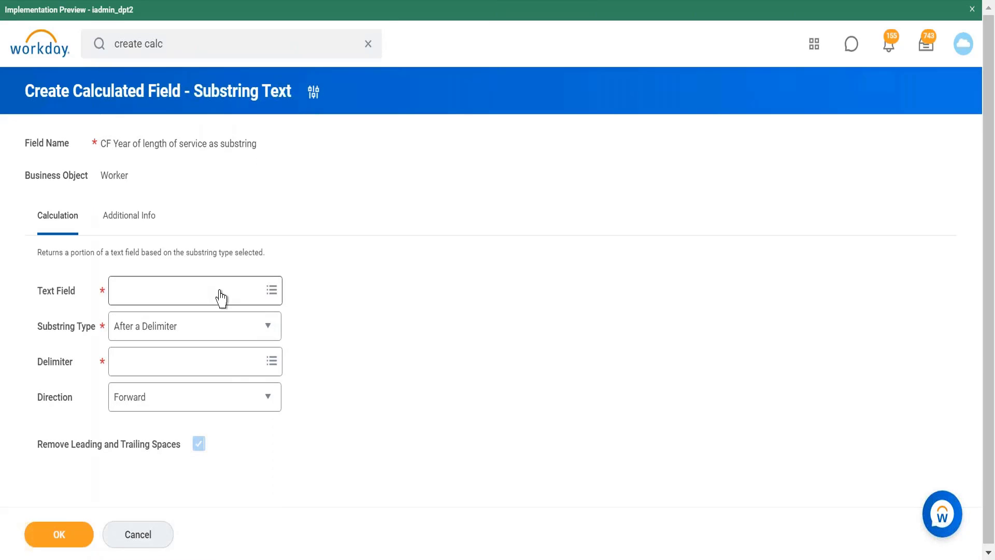
Search the text fields for "length service", check the similar fields' details, and choose Length of Service - Worker as the Text Field.
{"action": "left_click", "coordinate": [221, 298]}
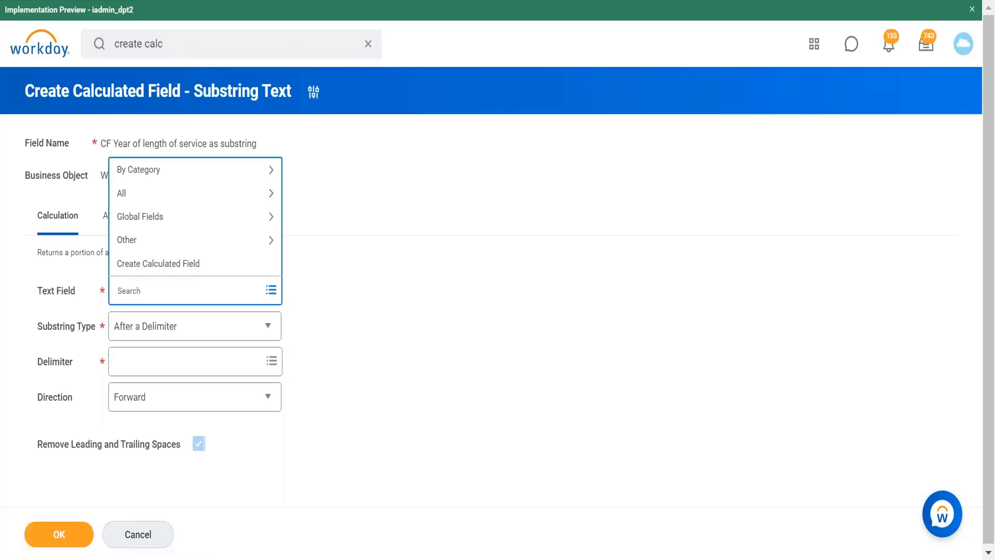
{"action": "type", "text": "length service"}
{"action": "key", "text": "Return"}
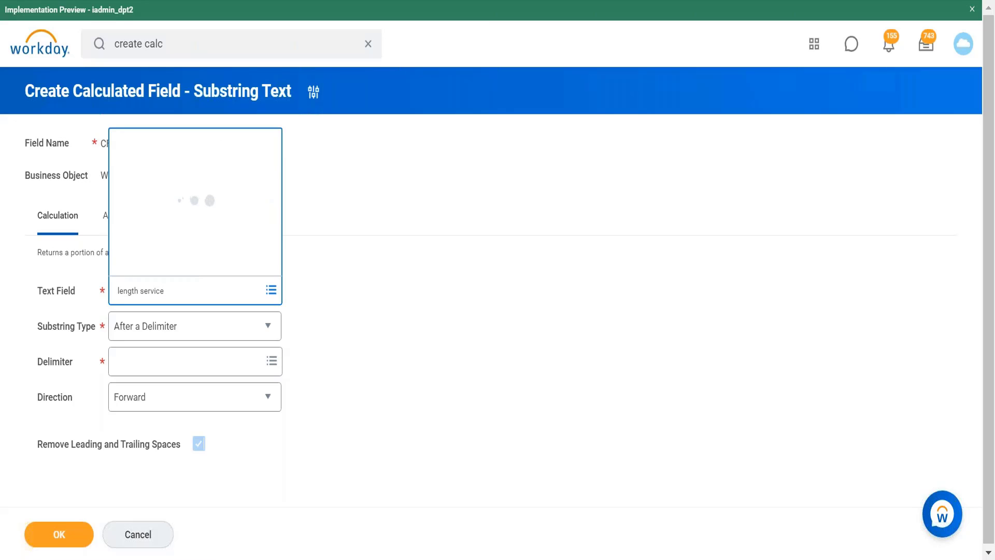
{"action": "mouse_move", "coordinate": [244, 76]}
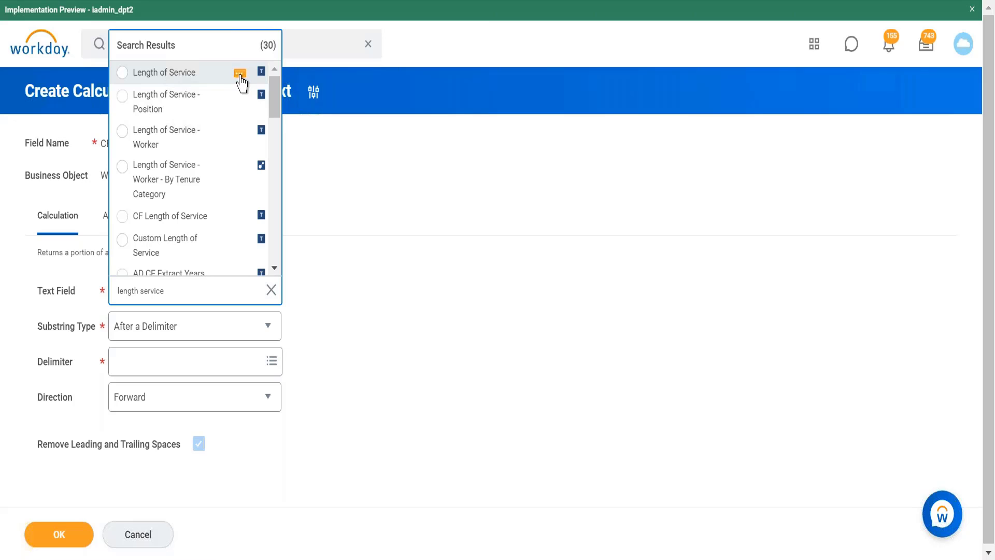
{"action": "left_click", "coordinate": [239, 134]}
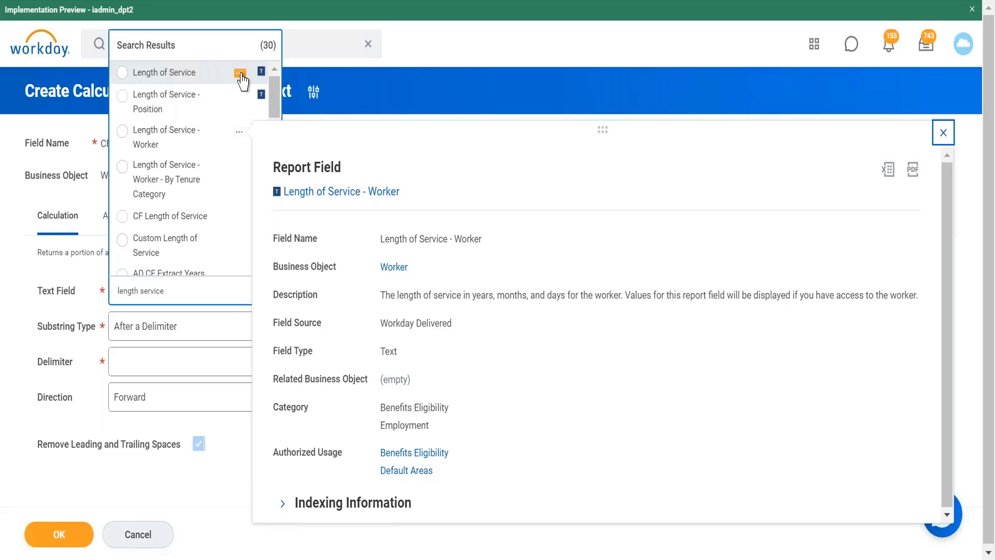
{"action": "left_click", "coordinate": [240, 74]}
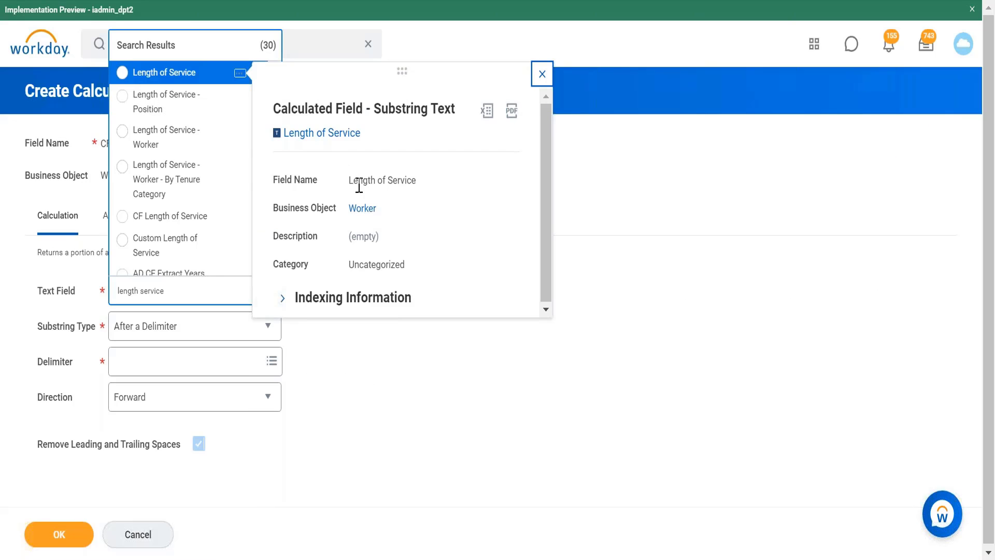
{"action": "left_click", "coordinate": [542, 76]}
{"action": "left_click", "coordinate": [179, 140]}
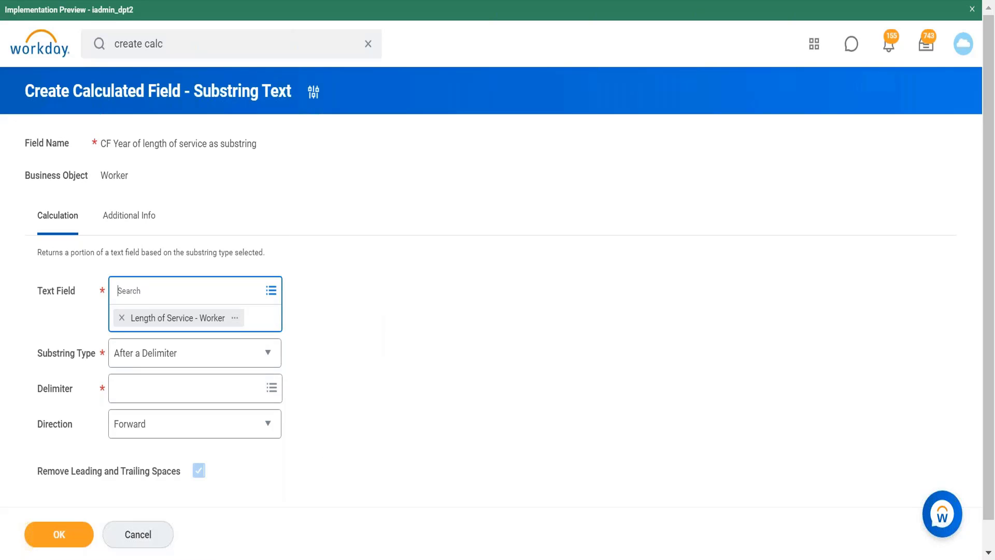
Recheck the sample length-of-service line in the text editor notes and return to the Substring Text definition in Workday.
{"action": "left_click", "coordinate": [281, 559]}
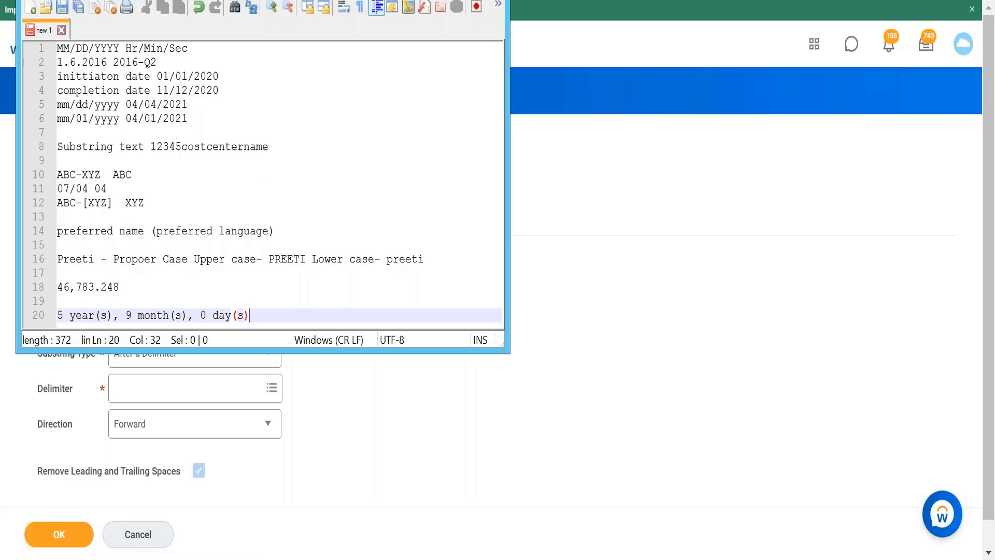
{"action": "left_click", "coordinate": [418, 0]}
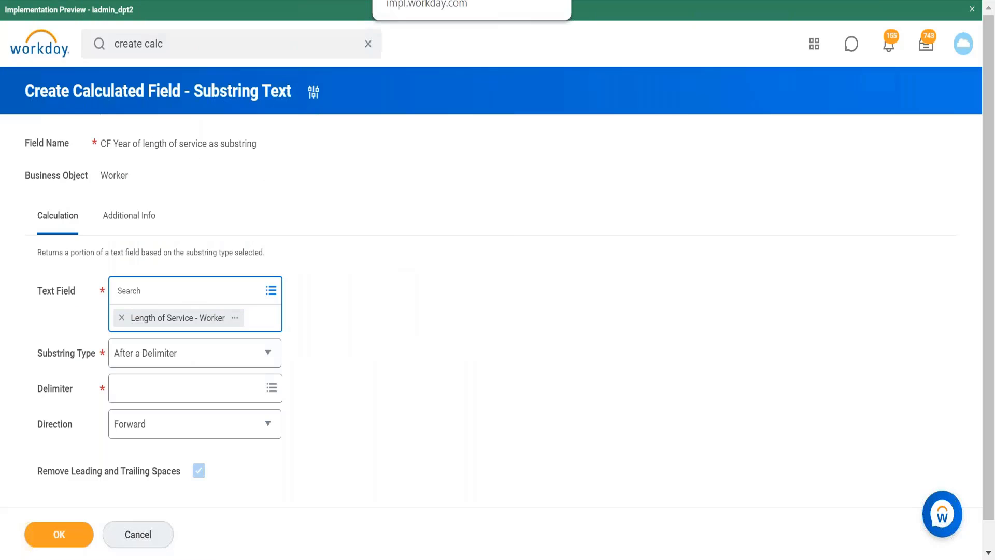
Set the Substring Type to Before a Delimiter with Single Space as the delimiter, and save the calculated field.
{"action": "left_click", "coordinate": [234, 354]}
{"action": "left_click", "coordinate": [263, 336]}
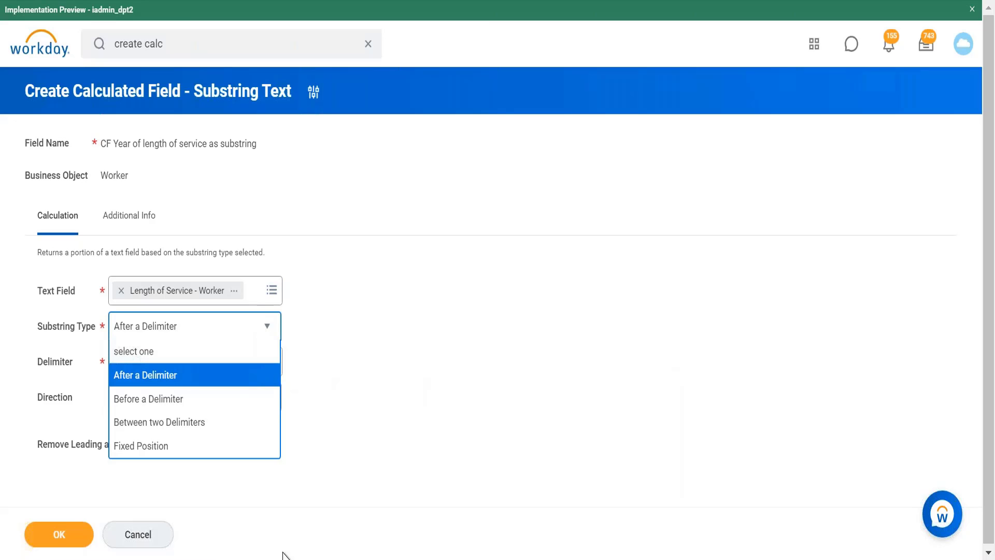
{"action": "left_click", "coordinate": [222, 401]}
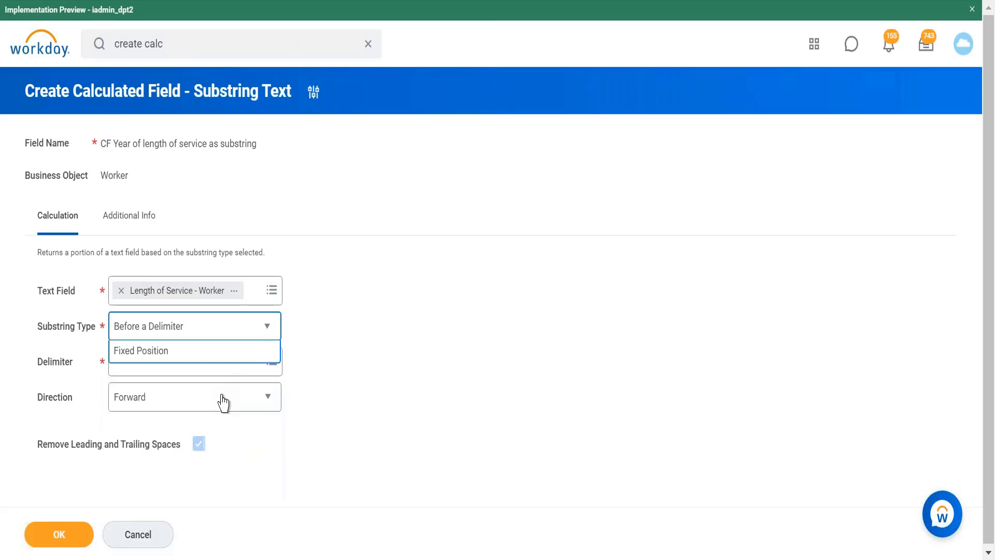
{"action": "left_click", "coordinate": [260, 371]}
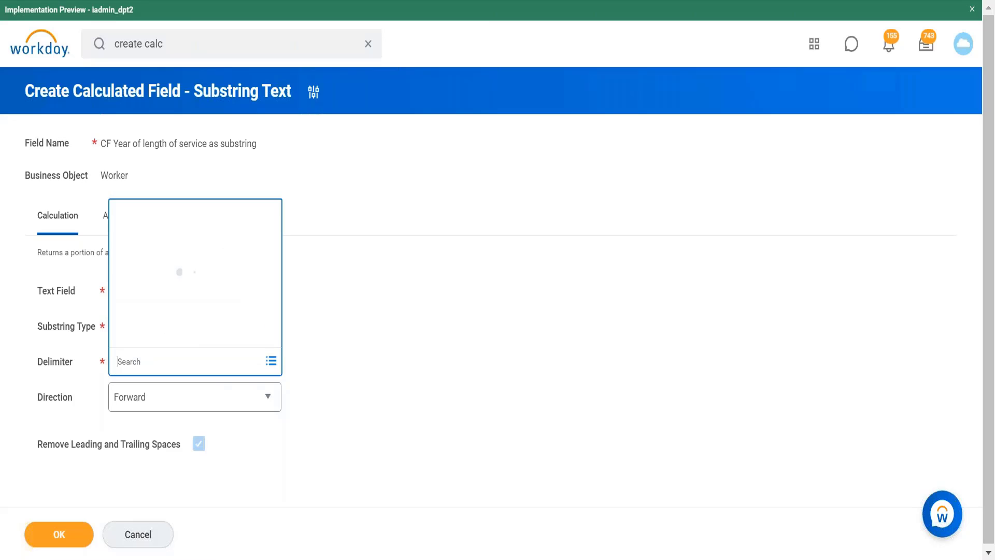
{"action": "type", "text": "space"}
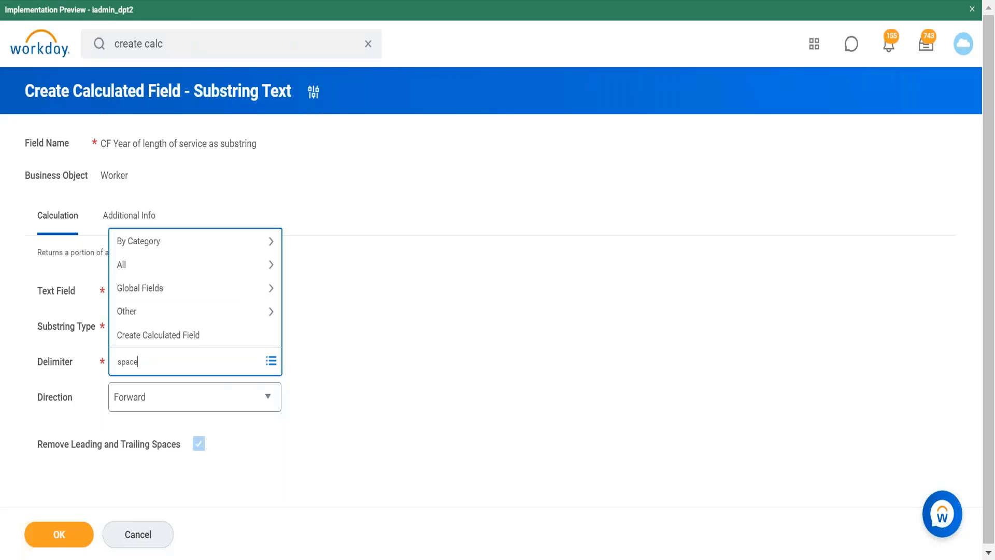
{"action": "key", "text": "Return"}
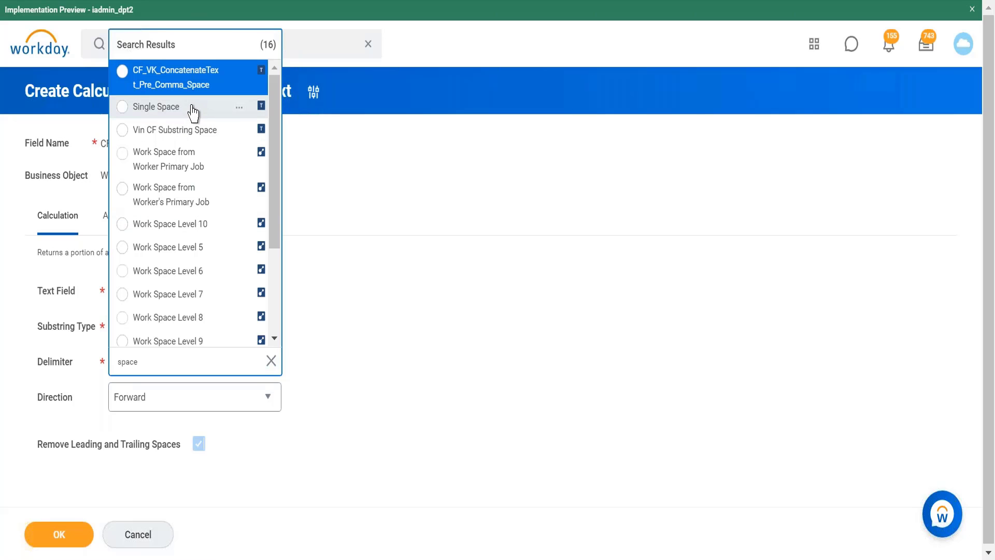
{"action": "left_click", "coordinate": [156, 107]}
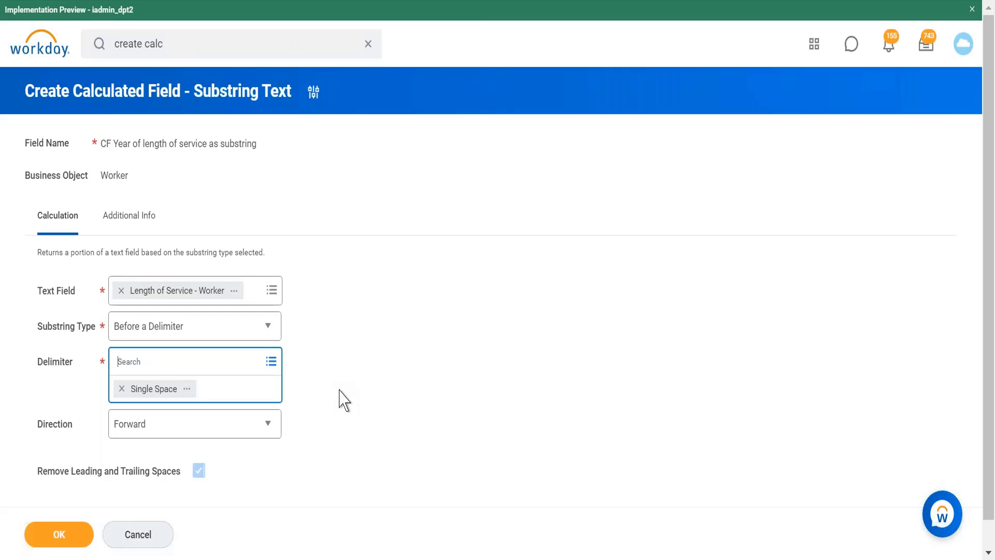
{"action": "left_click", "coordinate": [60, 534]}
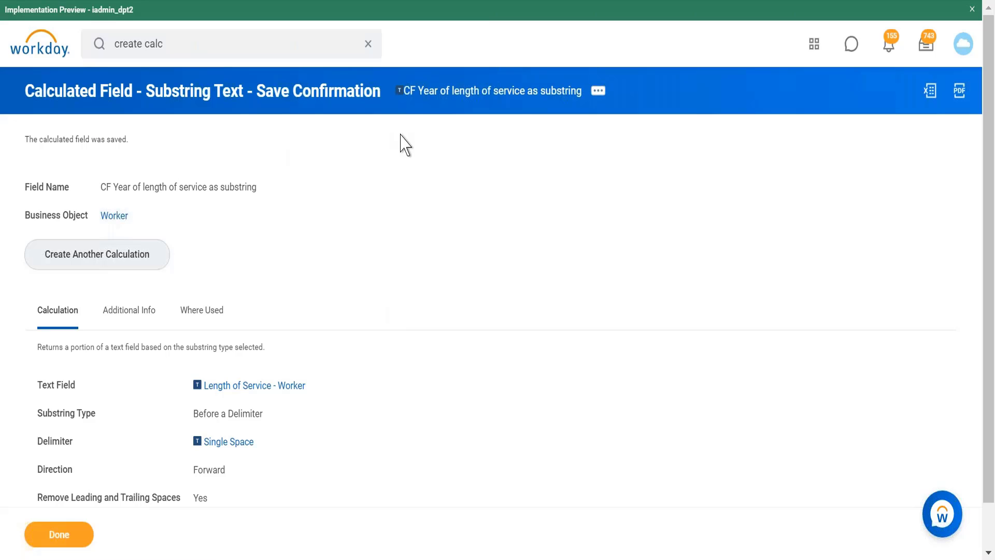
Copy the saved substring field's name and start another calculation named "Cf length of service as number".
{"action": "left_click", "coordinate": [598, 93]}
{"action": "left_click", "coordinate": [625, 150]}
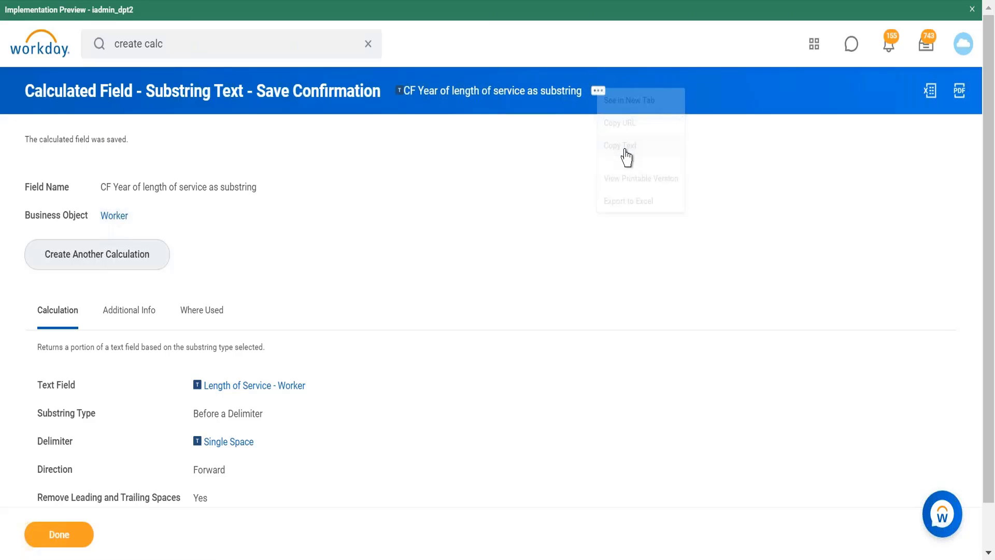
{"action": "left_click", "coordinate": [124, 267]}
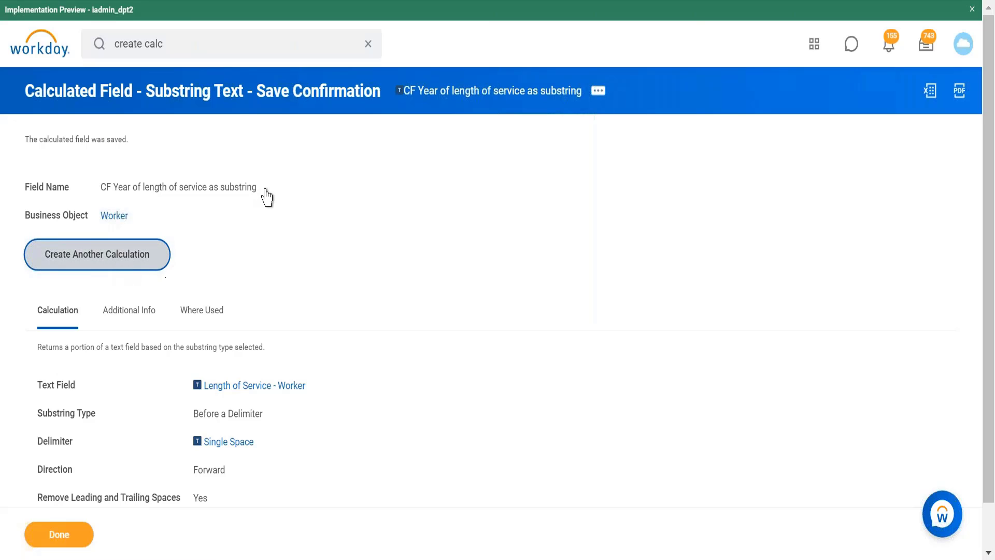
{"action": "left_click", "coordinate": [206, 144]}
{"action": "type", "text": "C"}
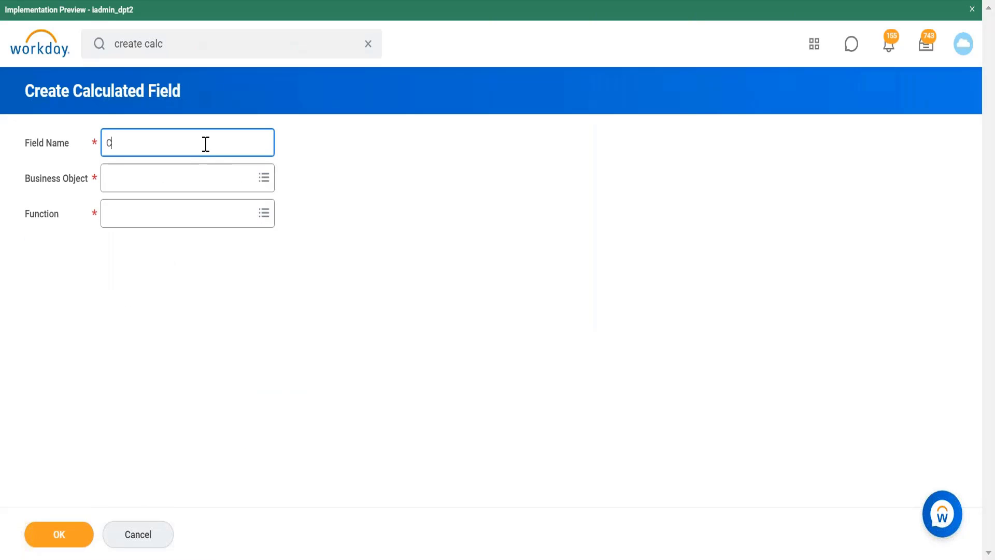
{"action": "type", "text": "f length of service as number"}
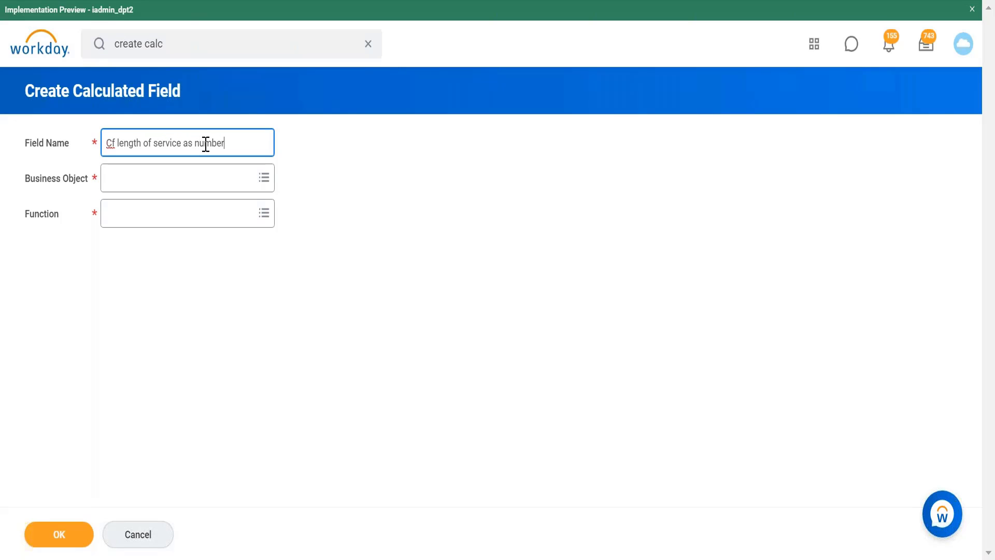
Search the business objects for "worker" and set the new field's business object to Worker.
{"action": "left_click", "coordinate": [211, 188]}
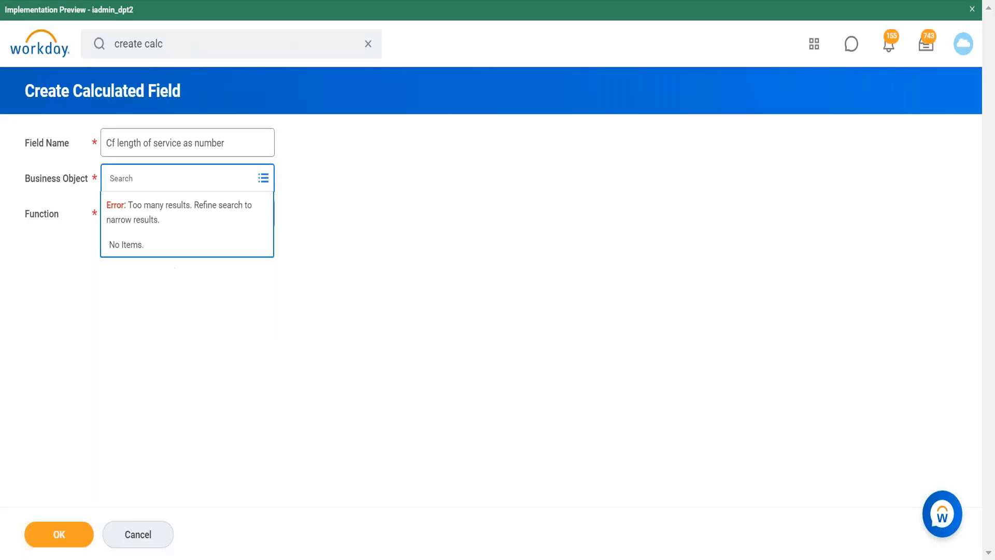
{"action": "type", "text": "worker"}
{"action": "key", "text": "Return"}
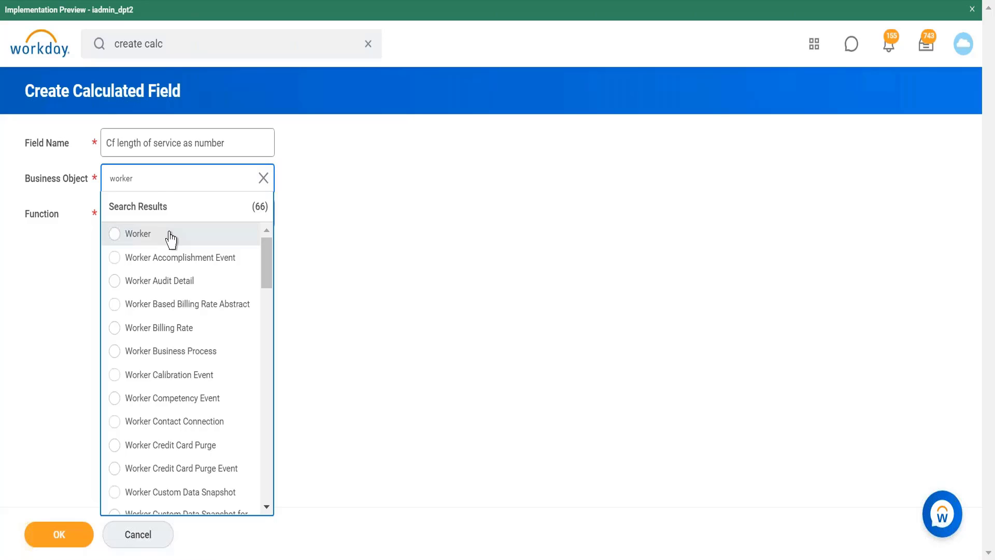
{"action": "left_click", "coordinate": [170, 237]}
Choose Convert Text To Number as the function and continue to the calculation definition.
{"action": "left_click", "coordinate": [185, 246]}
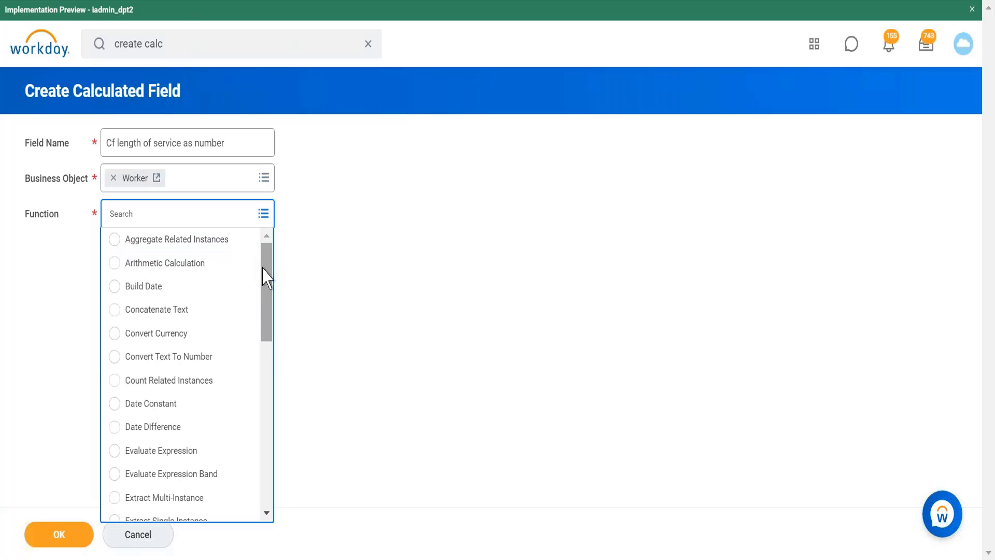
{"action": "left_click_drag", "start_coordinate": [267, 278], "coordinate": [265, 352]}
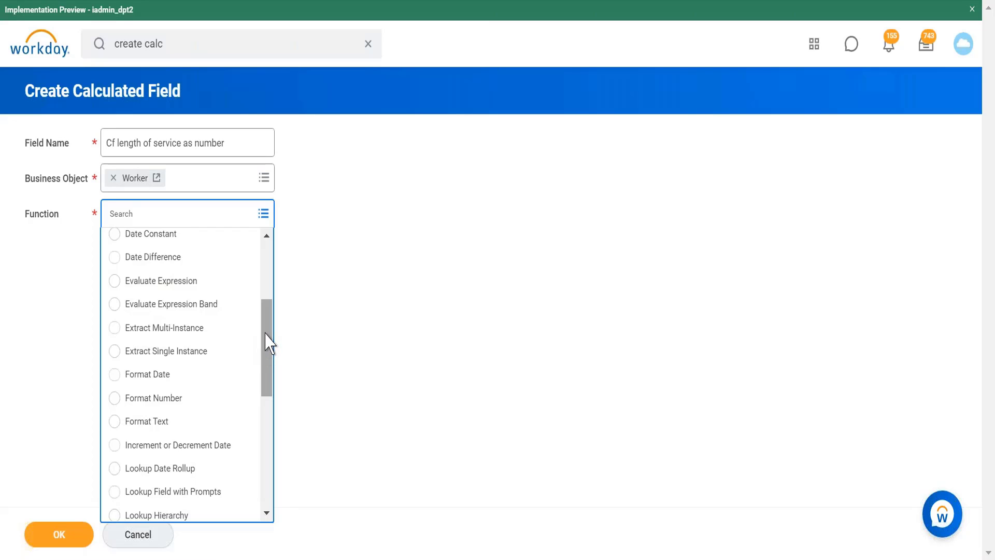
{"action": "left_click_drag", "start_coordinate": [264, 341], "coordinate": [251, 303]}
{"action": "left_click", "coordinate": [201, 310]}
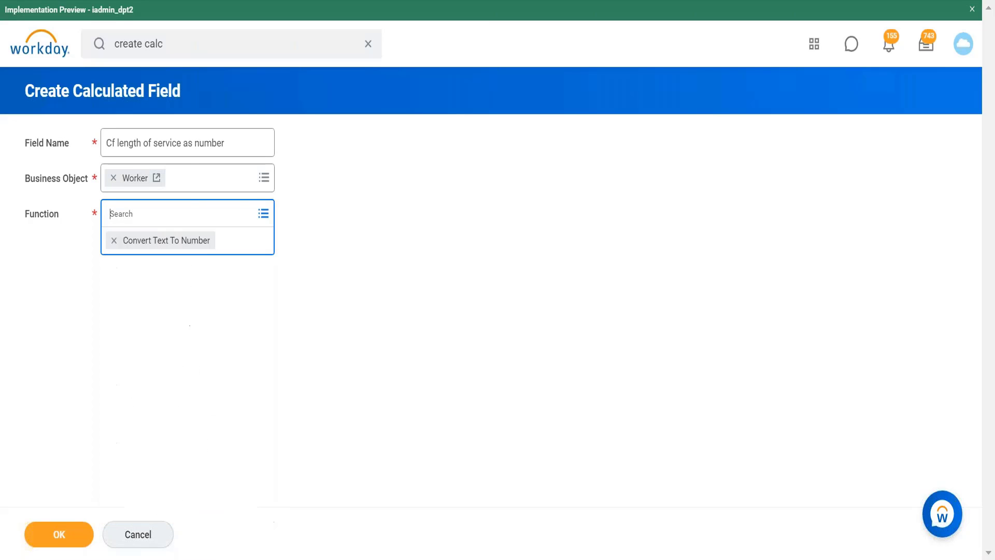
{"action": "left_click", "coordinate": [59, 539]}
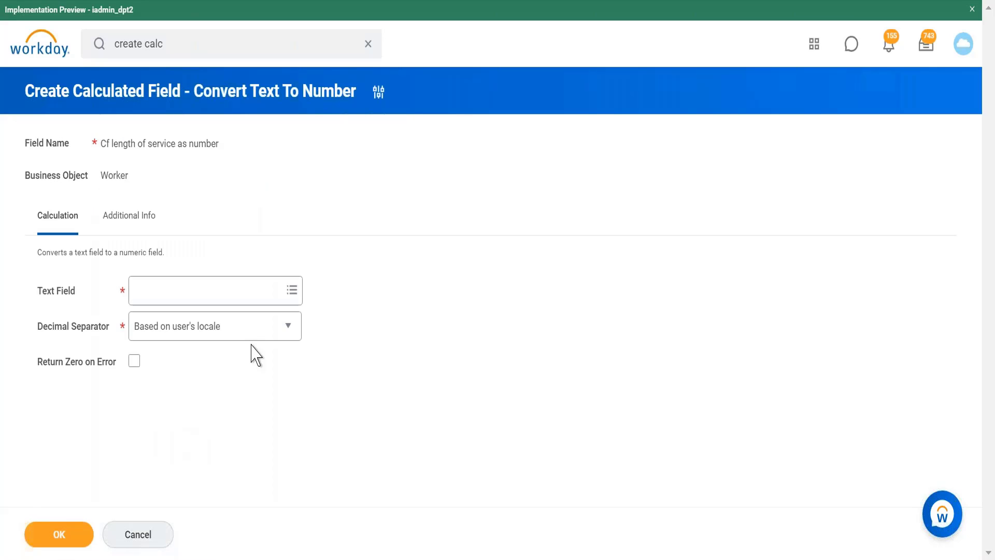
Set the Text Field to CF Year of length of service as substring, using the copied name.
{"action": "left_click", "coordinate": [283, 294]}
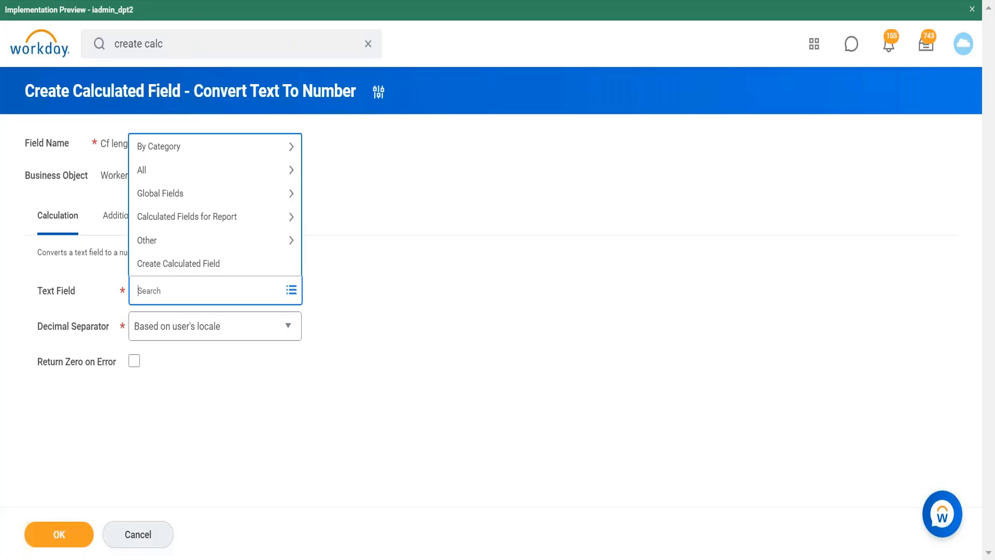
{"action": "key", "text": "ctrl+v"}
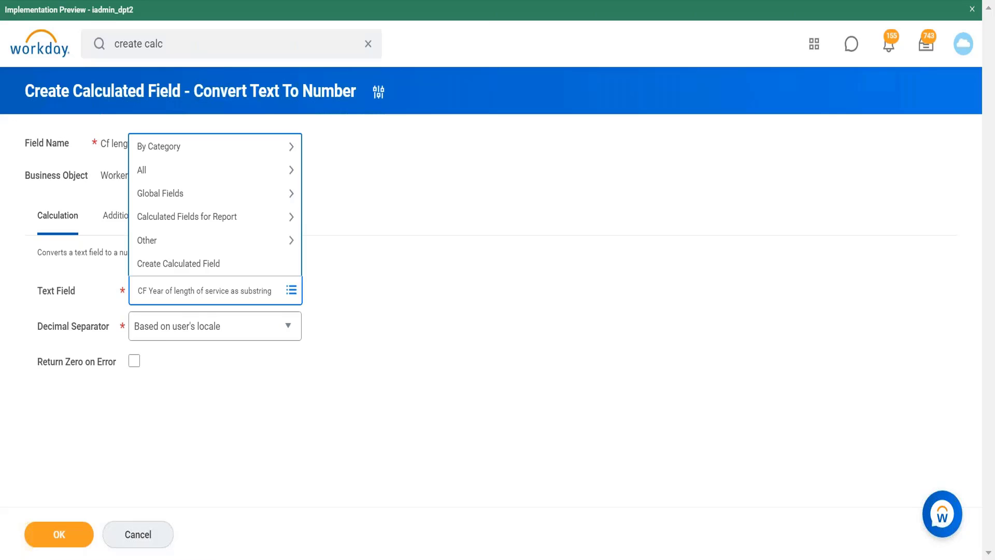
{"action": "key", "text": "Return"}
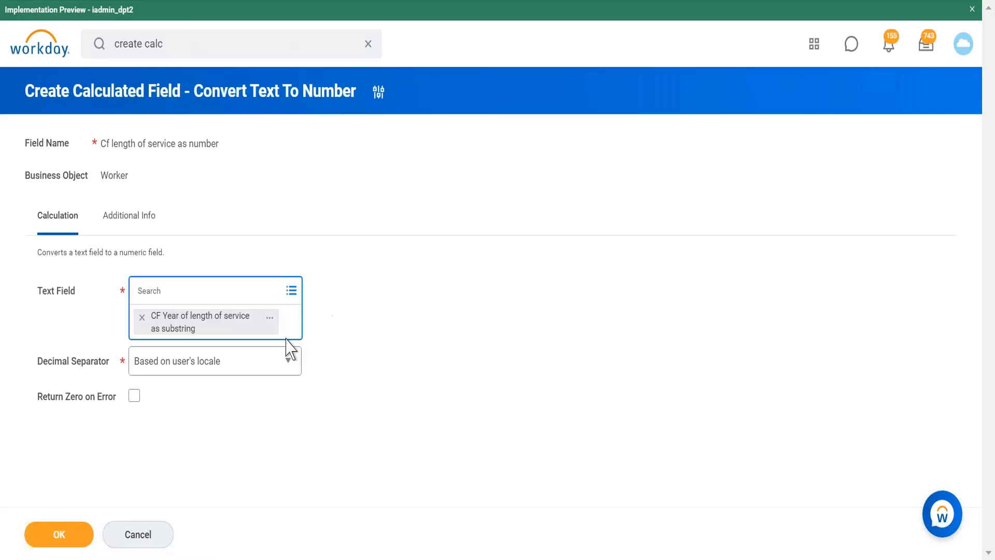
Leave the Decimal Separator based on the user's locale, enable Return Zero on Error and save the calculated field.
{"action": "mouse_move", "coordinate": [271, 372]}
{"action": "left_click", "coordinate": [289, 362]}
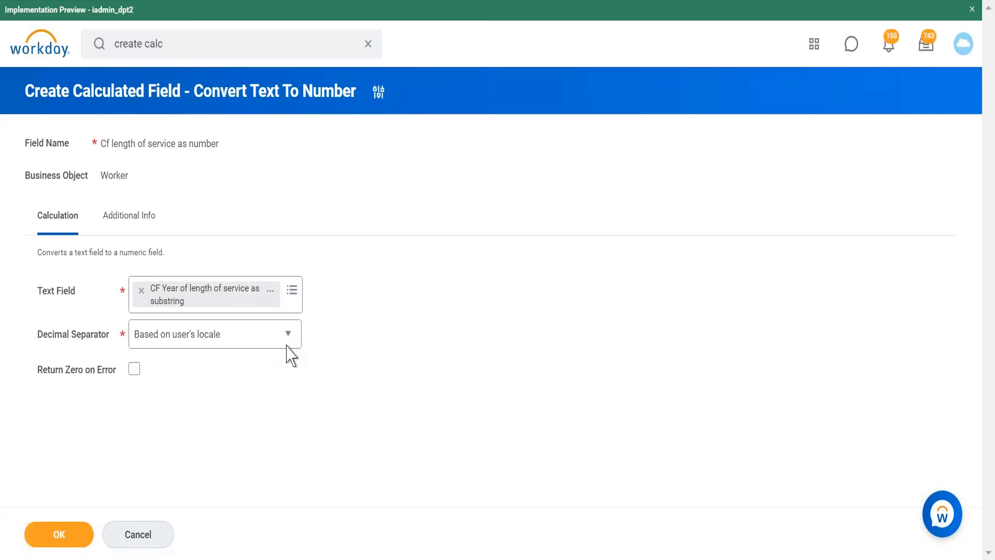
{"action": "left_click", "coordinate": [134, 370]}
{"action": "left_click", "coordinate": [69, 538]}
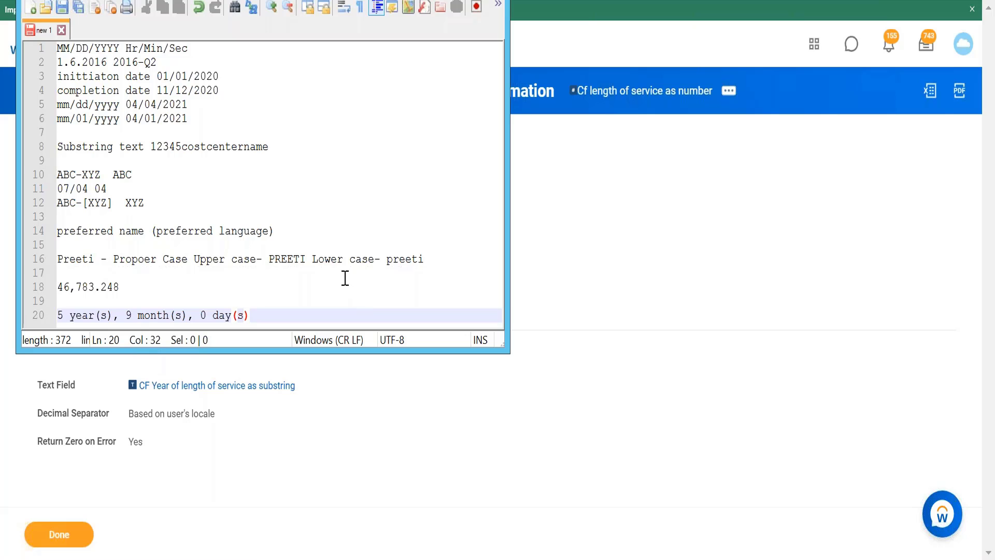
Switch to the text editor notes and add two sample street addresses on separate lines beneath the length-of-service example.
{"action": "key", "text": "Return"}
{"action": "key", "text": "Return"}
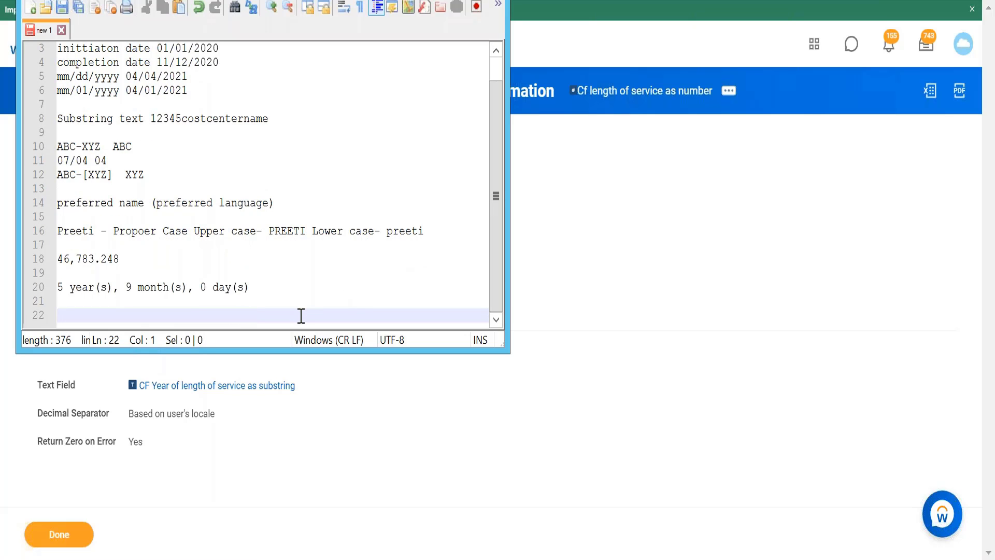
{"action": "type", "text": "10 Pine str"}
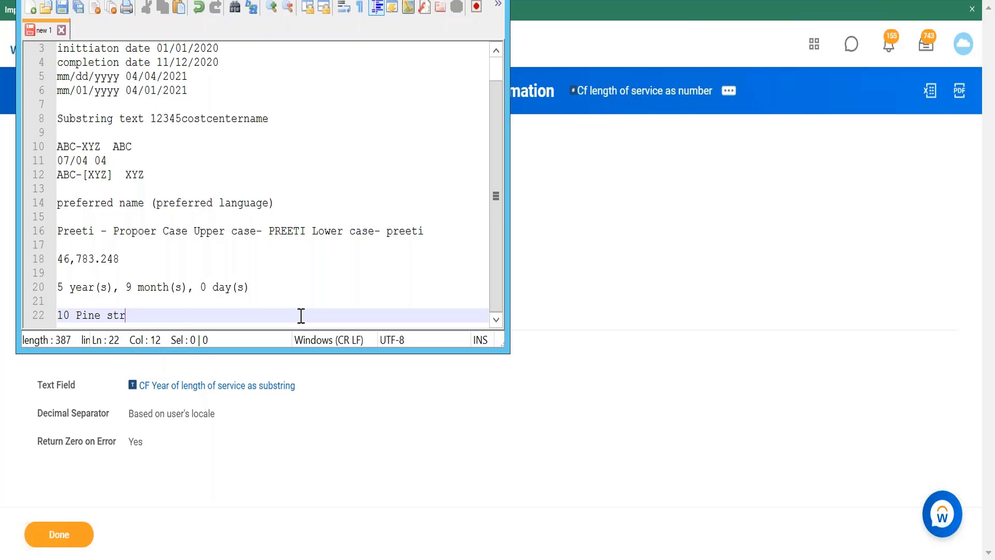
{"action": "type", "text": "eet"}
{"action": "key", "text": "Return"}
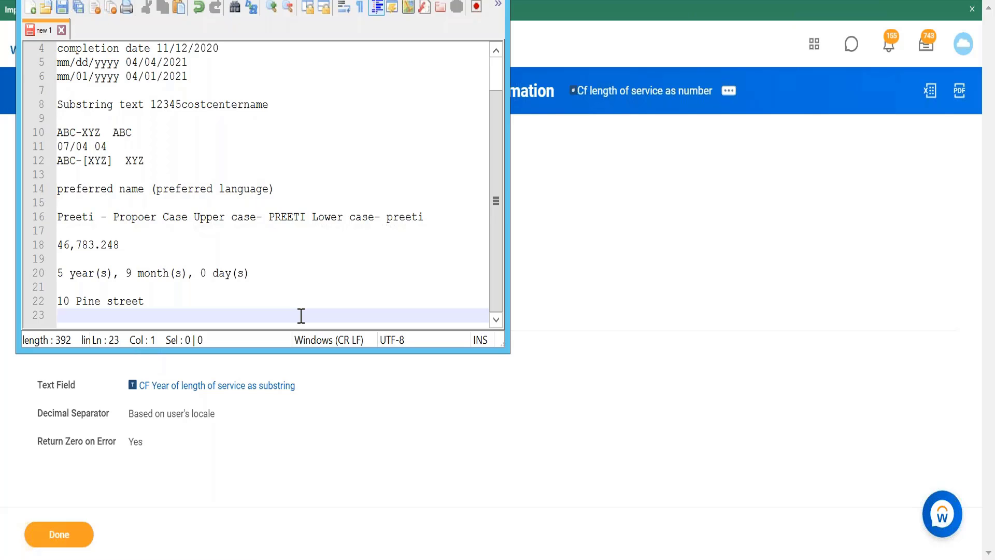
{"action": "type", "text": "1234 fifth "}
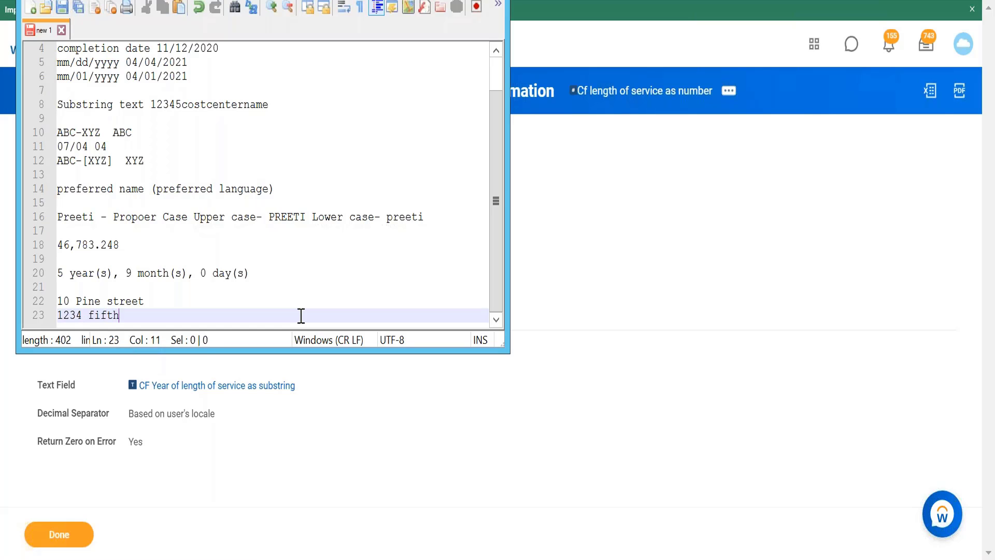
{"action": "type", "text": "avenue"}
Remove the line break between the two sample street addresses and return to the save confirmation in Workday.
{"action": "left_click", "coordinate": [59, 316]}
{"action": "key", "text": "BackSpace"}
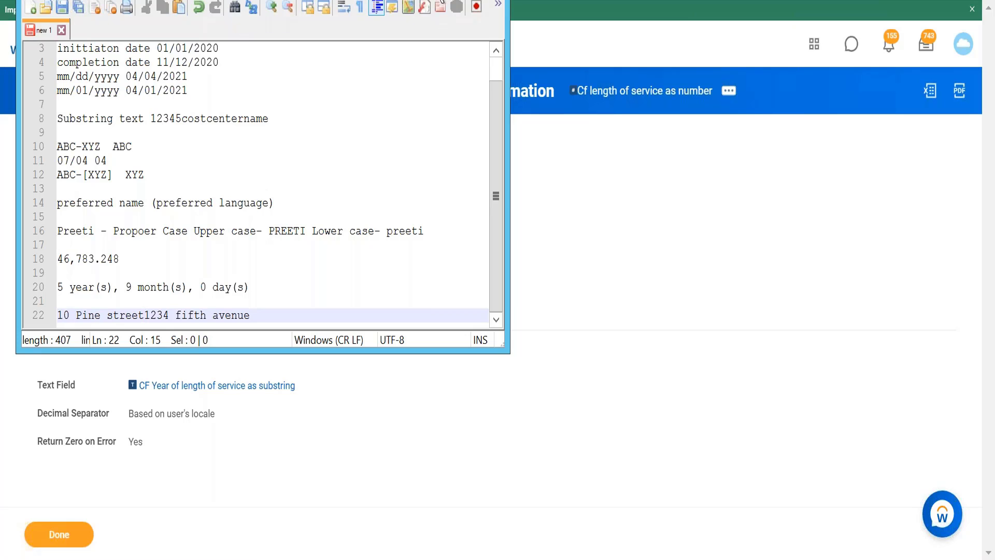
{"action": "left_click", "coordinate": [436, 0]}
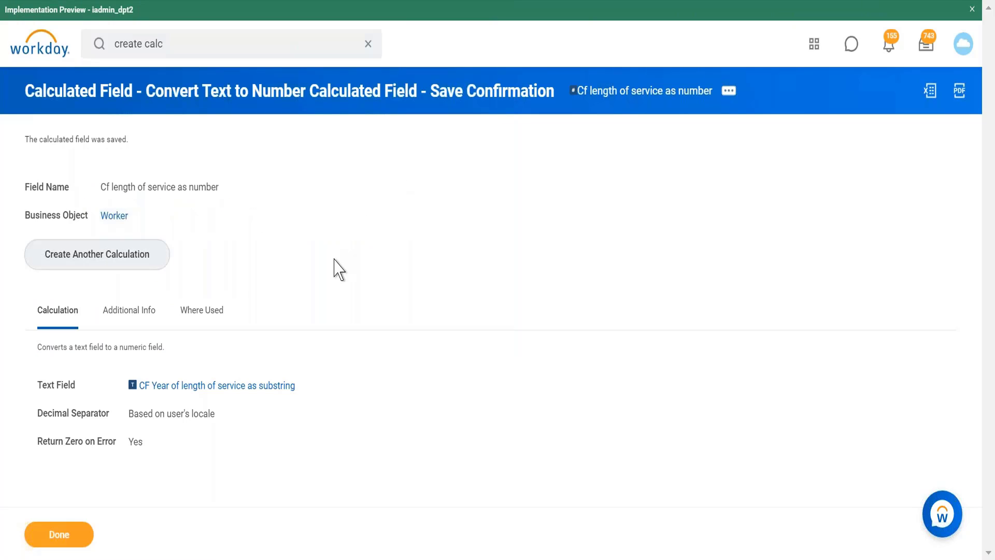